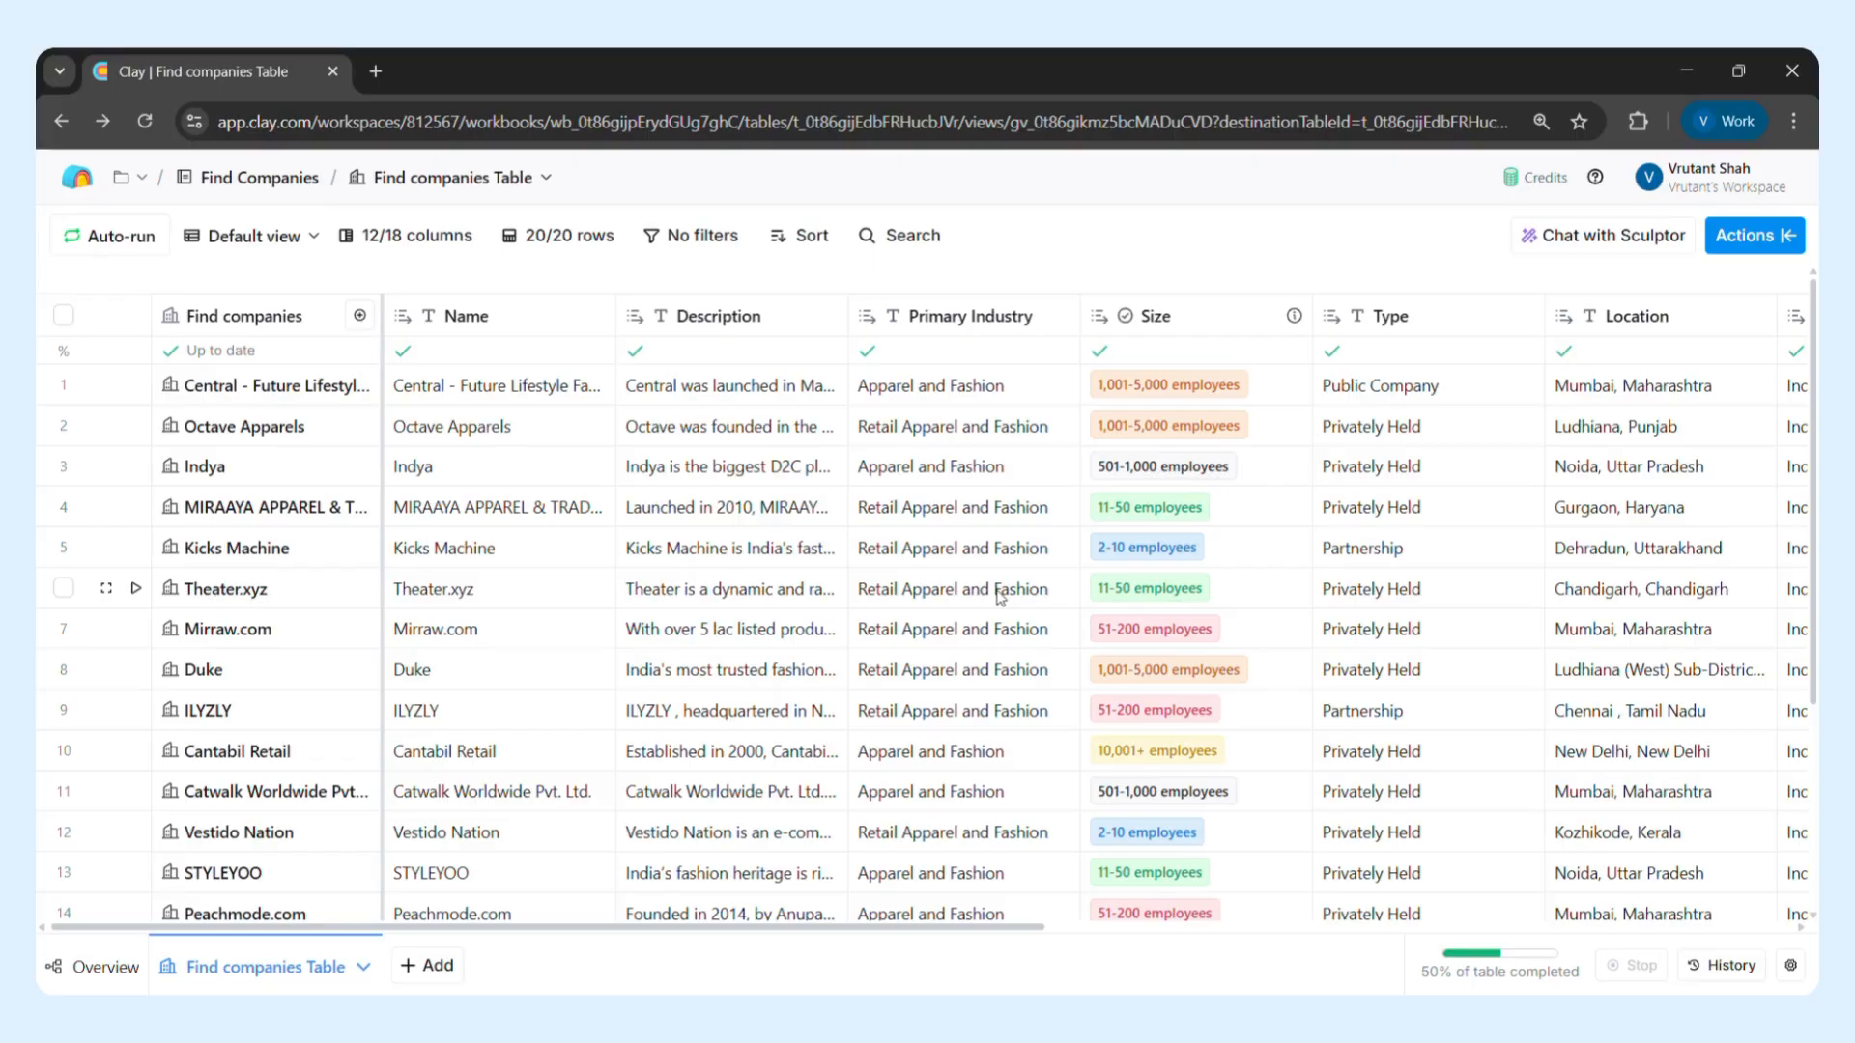
Review the columns of the companies table through to Monthly Website Traffic and Traffic Validity
{"action": "scroll", "coordinate": [1000, 596], "scroll_direction": "right", "scroll_amount": 1}
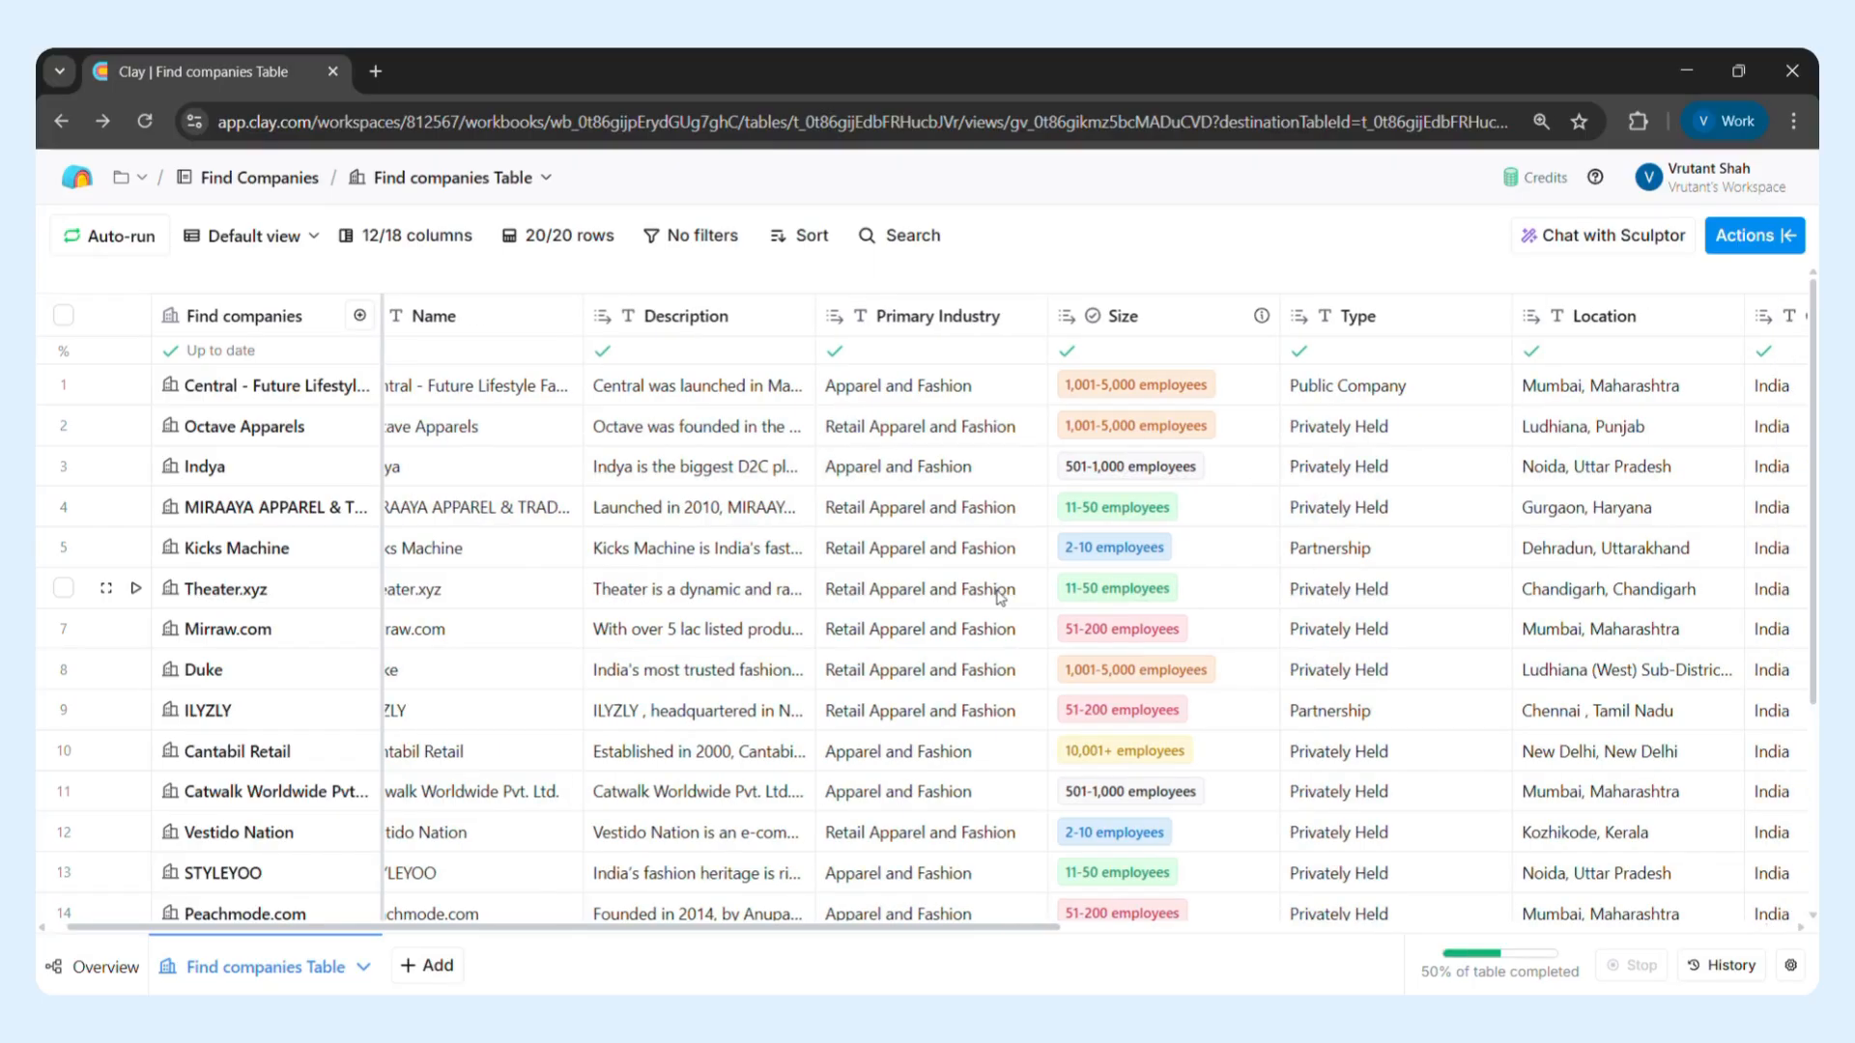
{"action": "scroll", "coordinate": [1000, 596], "scroll_direction": "left", "scroll_amount": 1}
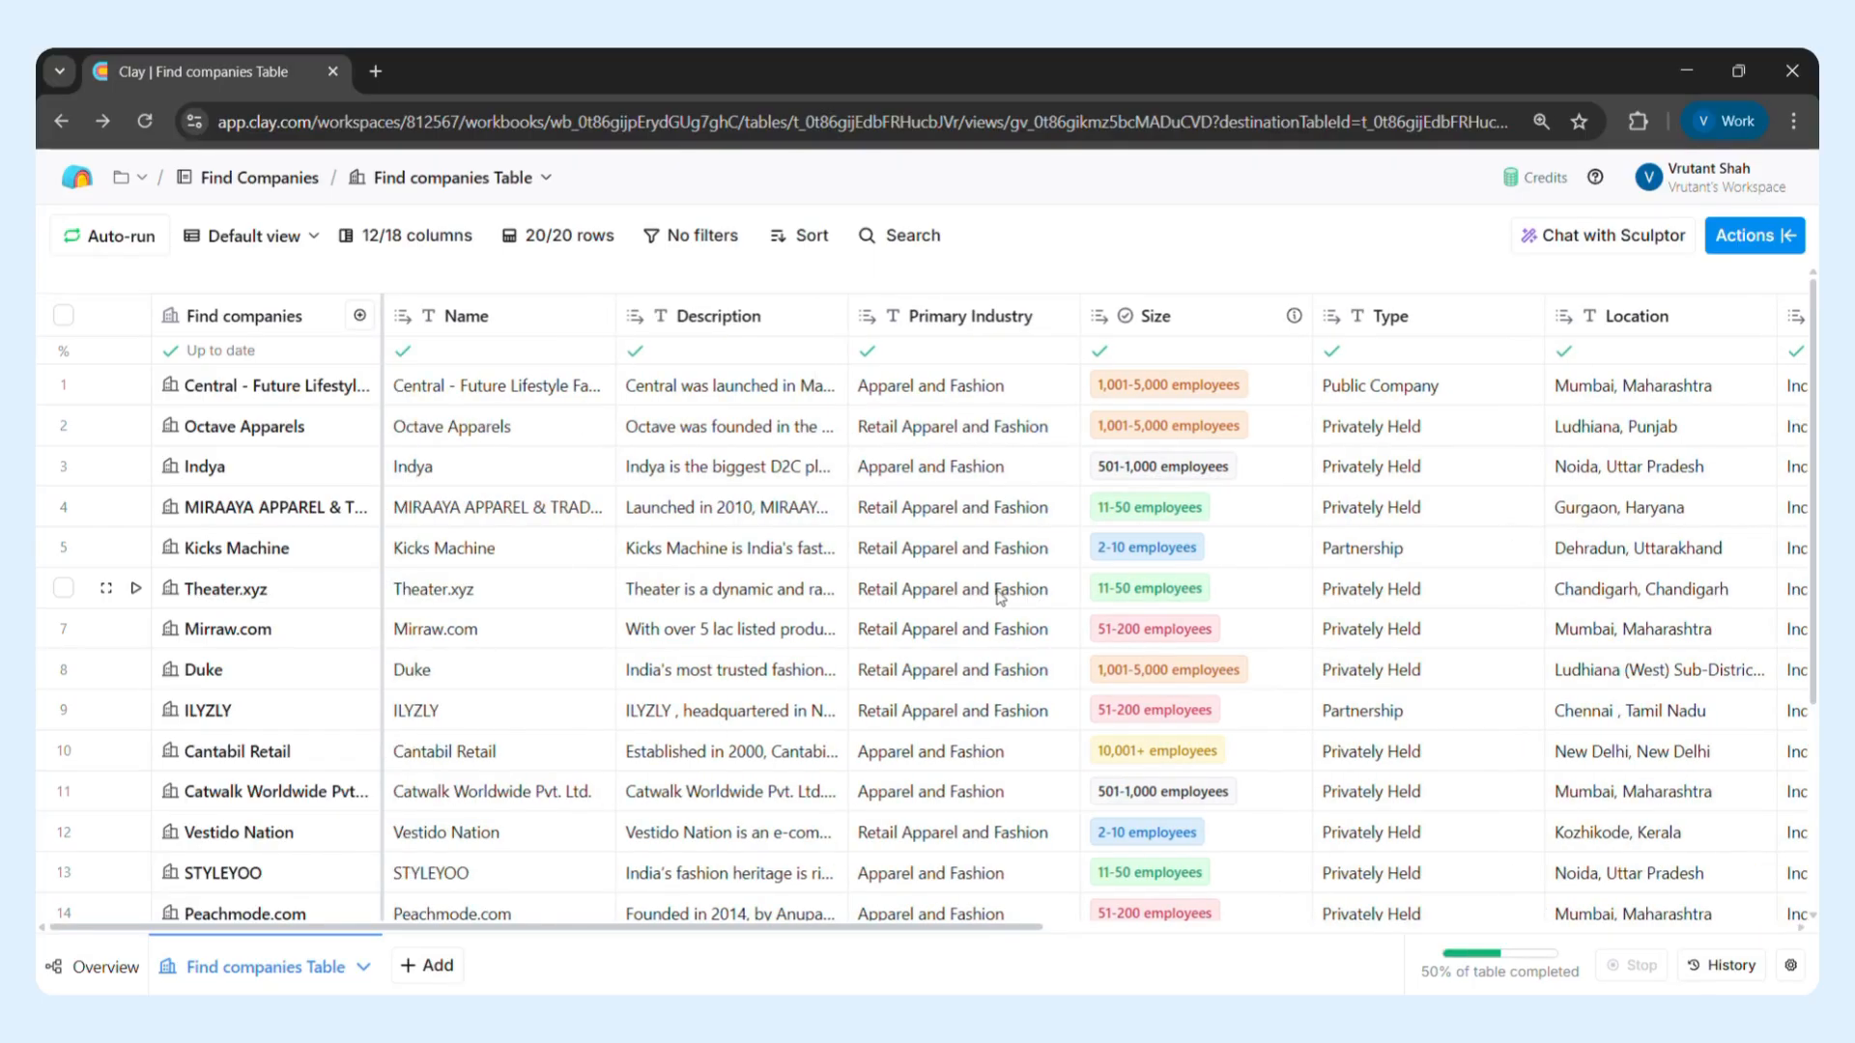
{"action": "scroll", "coordinate": [1000, 596], "scroll_direction": "right", "scroll_amount": 1}
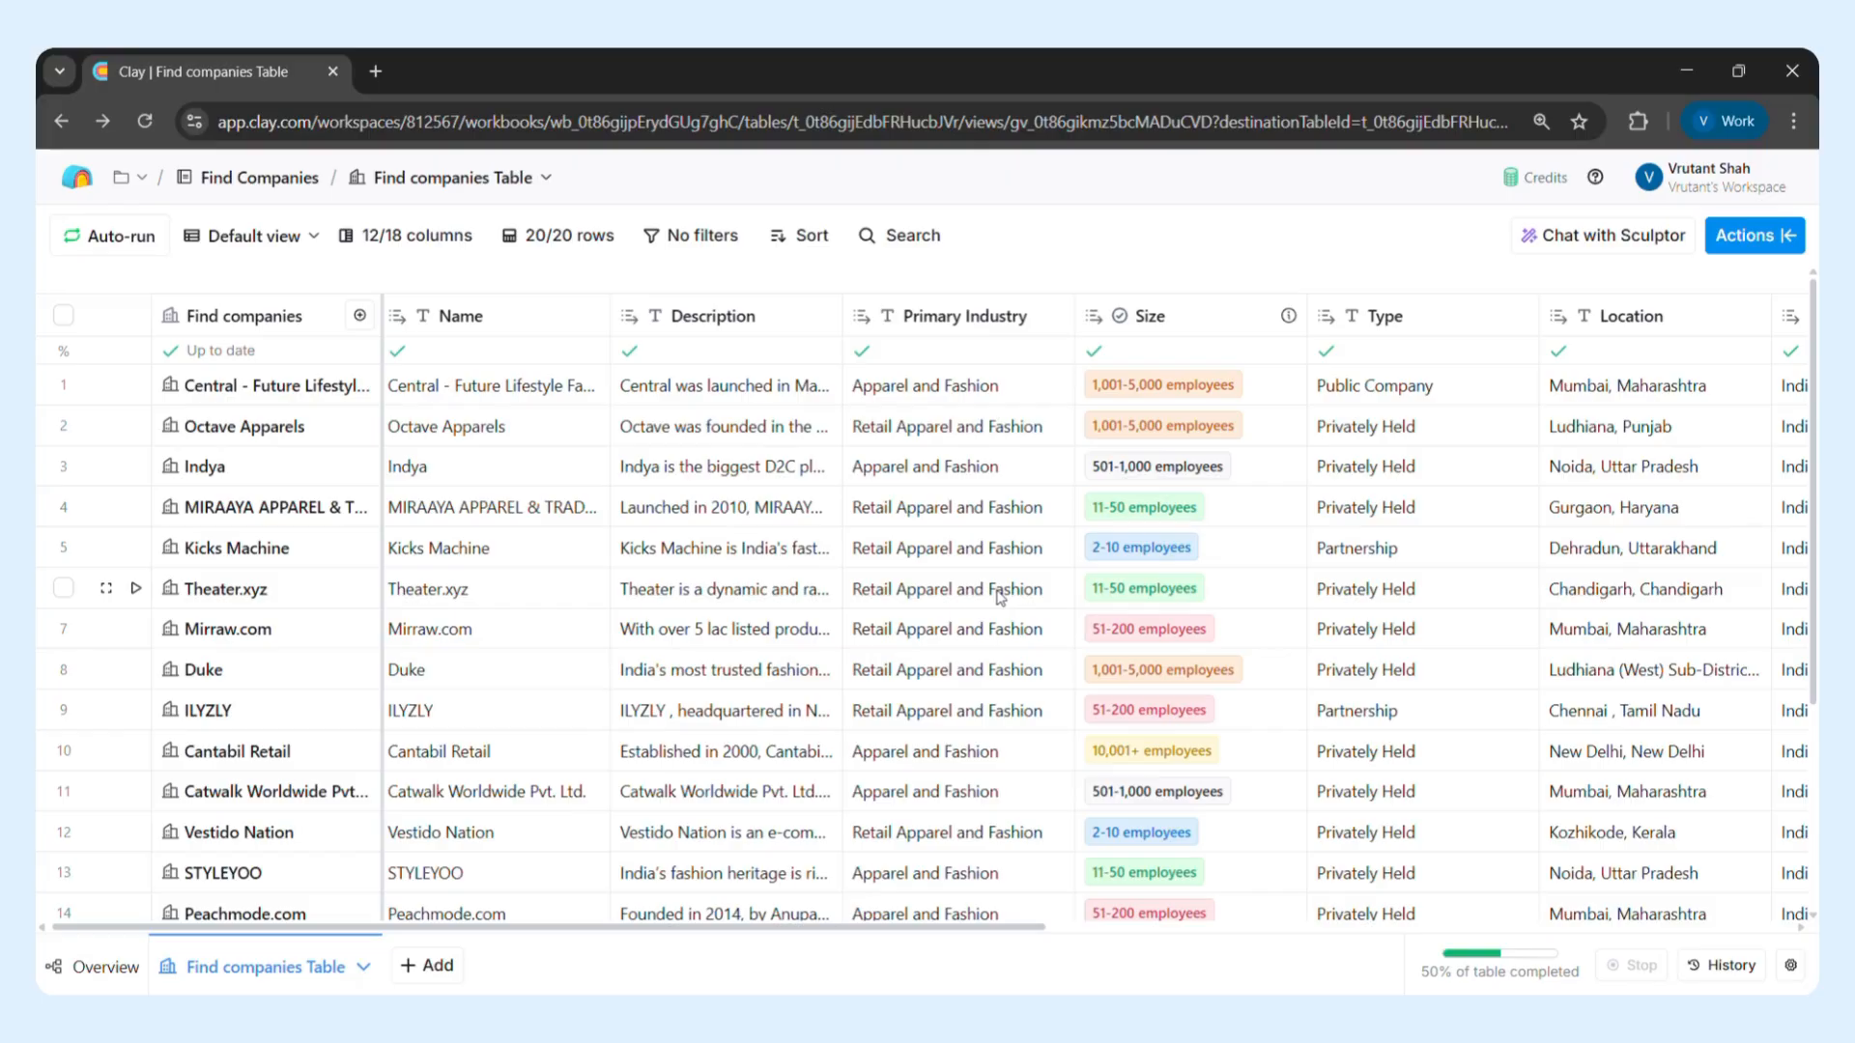
{"action": "scroll", "coordinate": [1000, 596], "scroll_direction": "right", "scroll_amount": 1}
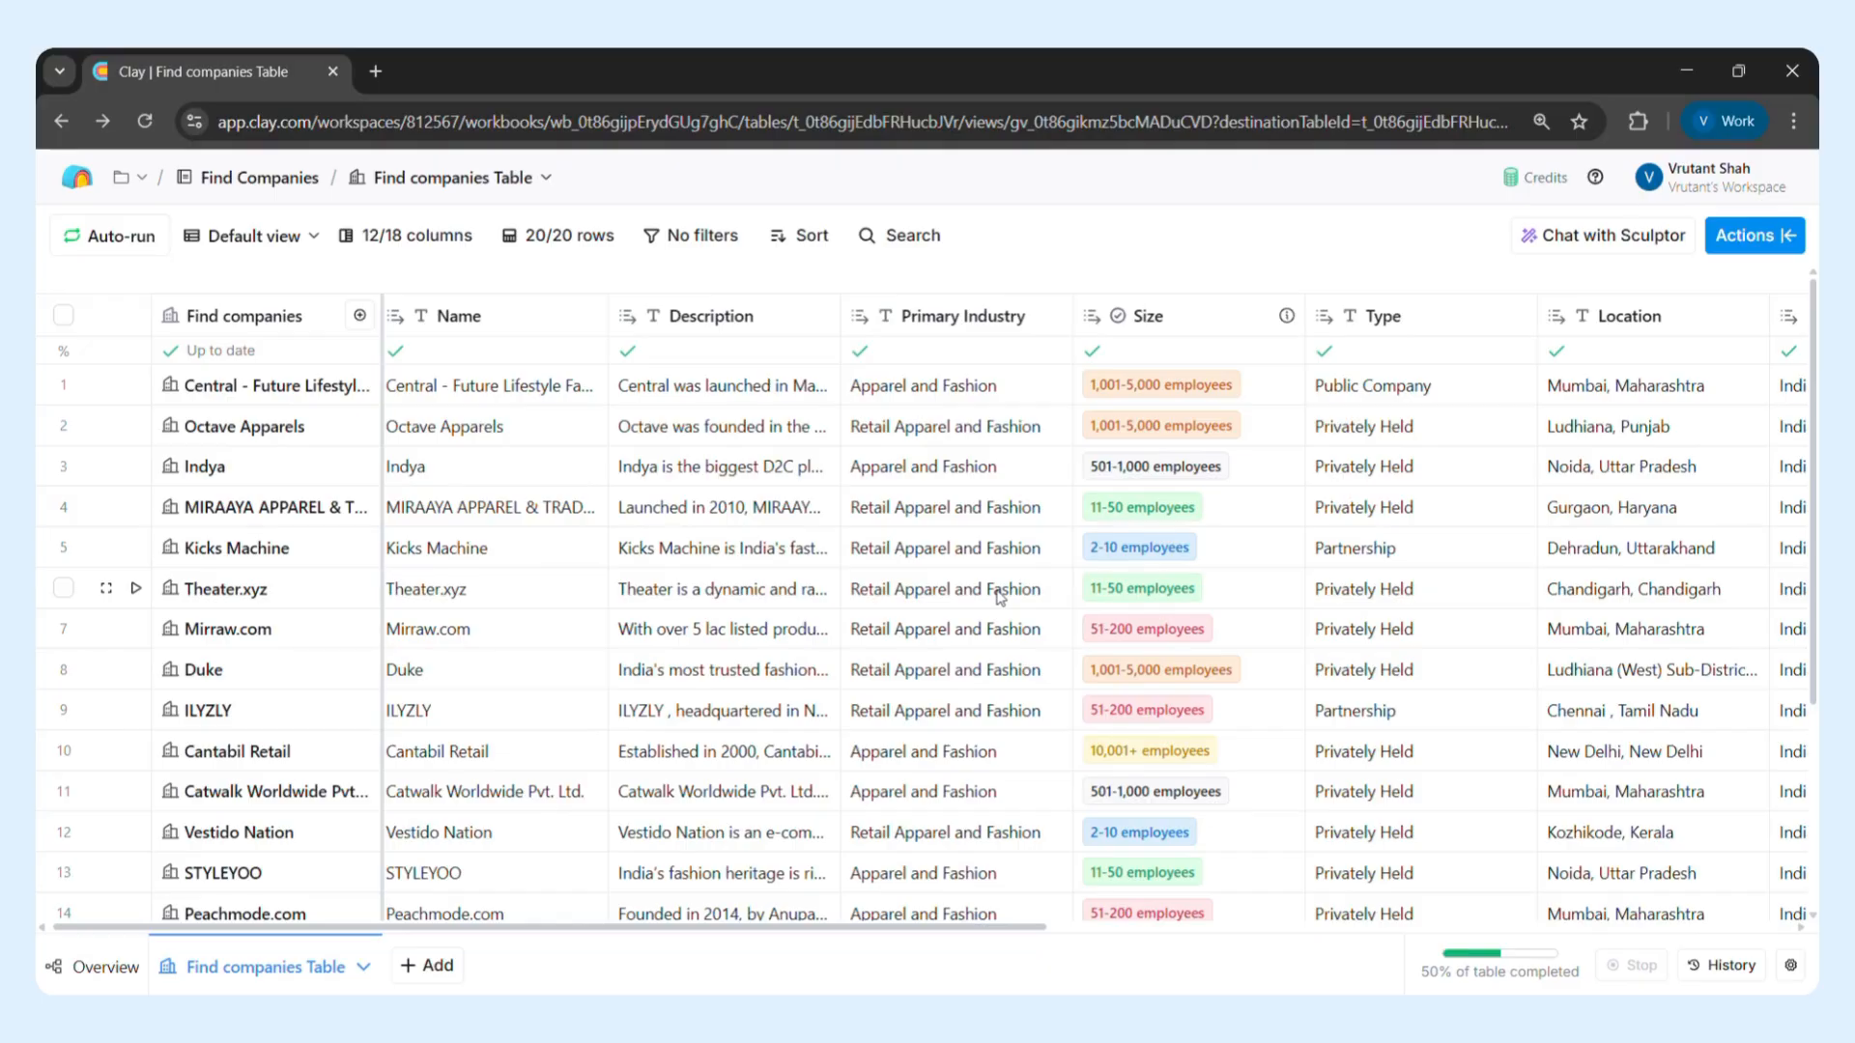
{"action": "scroll", "coordinate": [1000, 596], "scroll_direction": "right", "scroll_amount": 2}
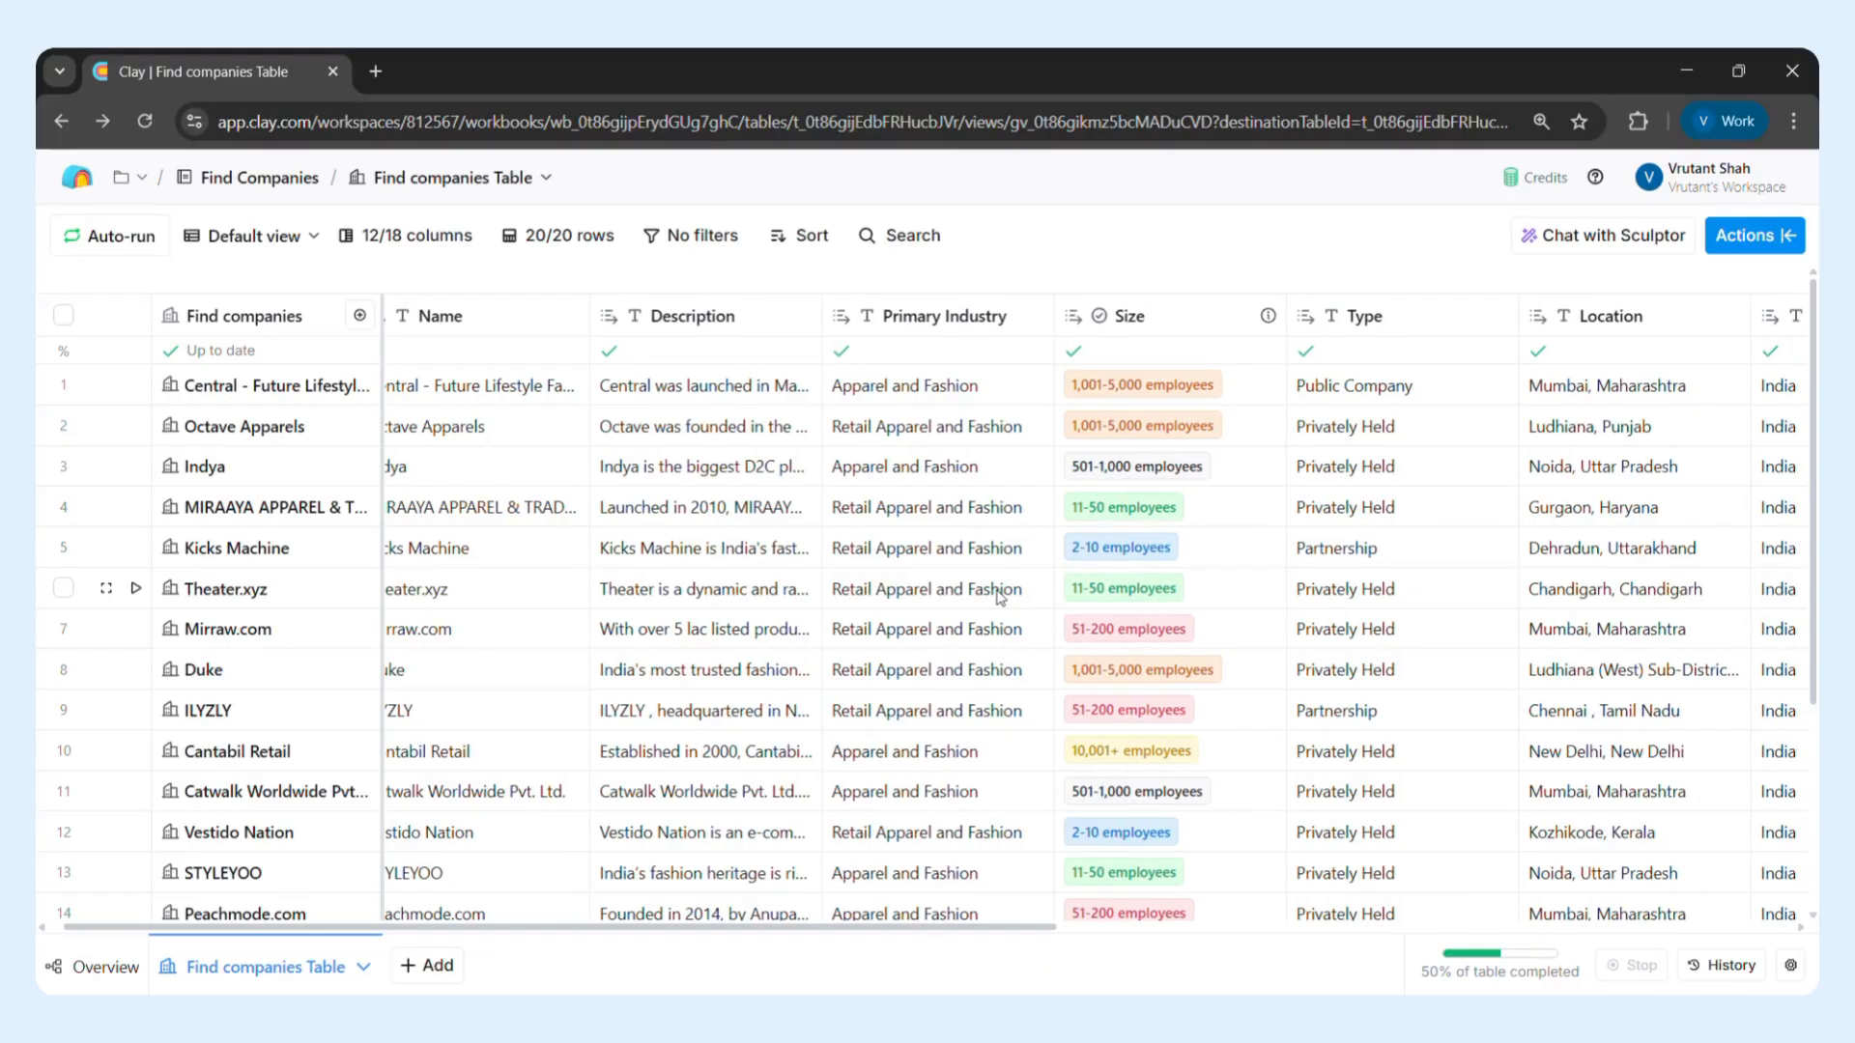
{"action": "scroll", "coordinate": [1000, 597], "scroll_direction": "right", "scroll_amount": 5}
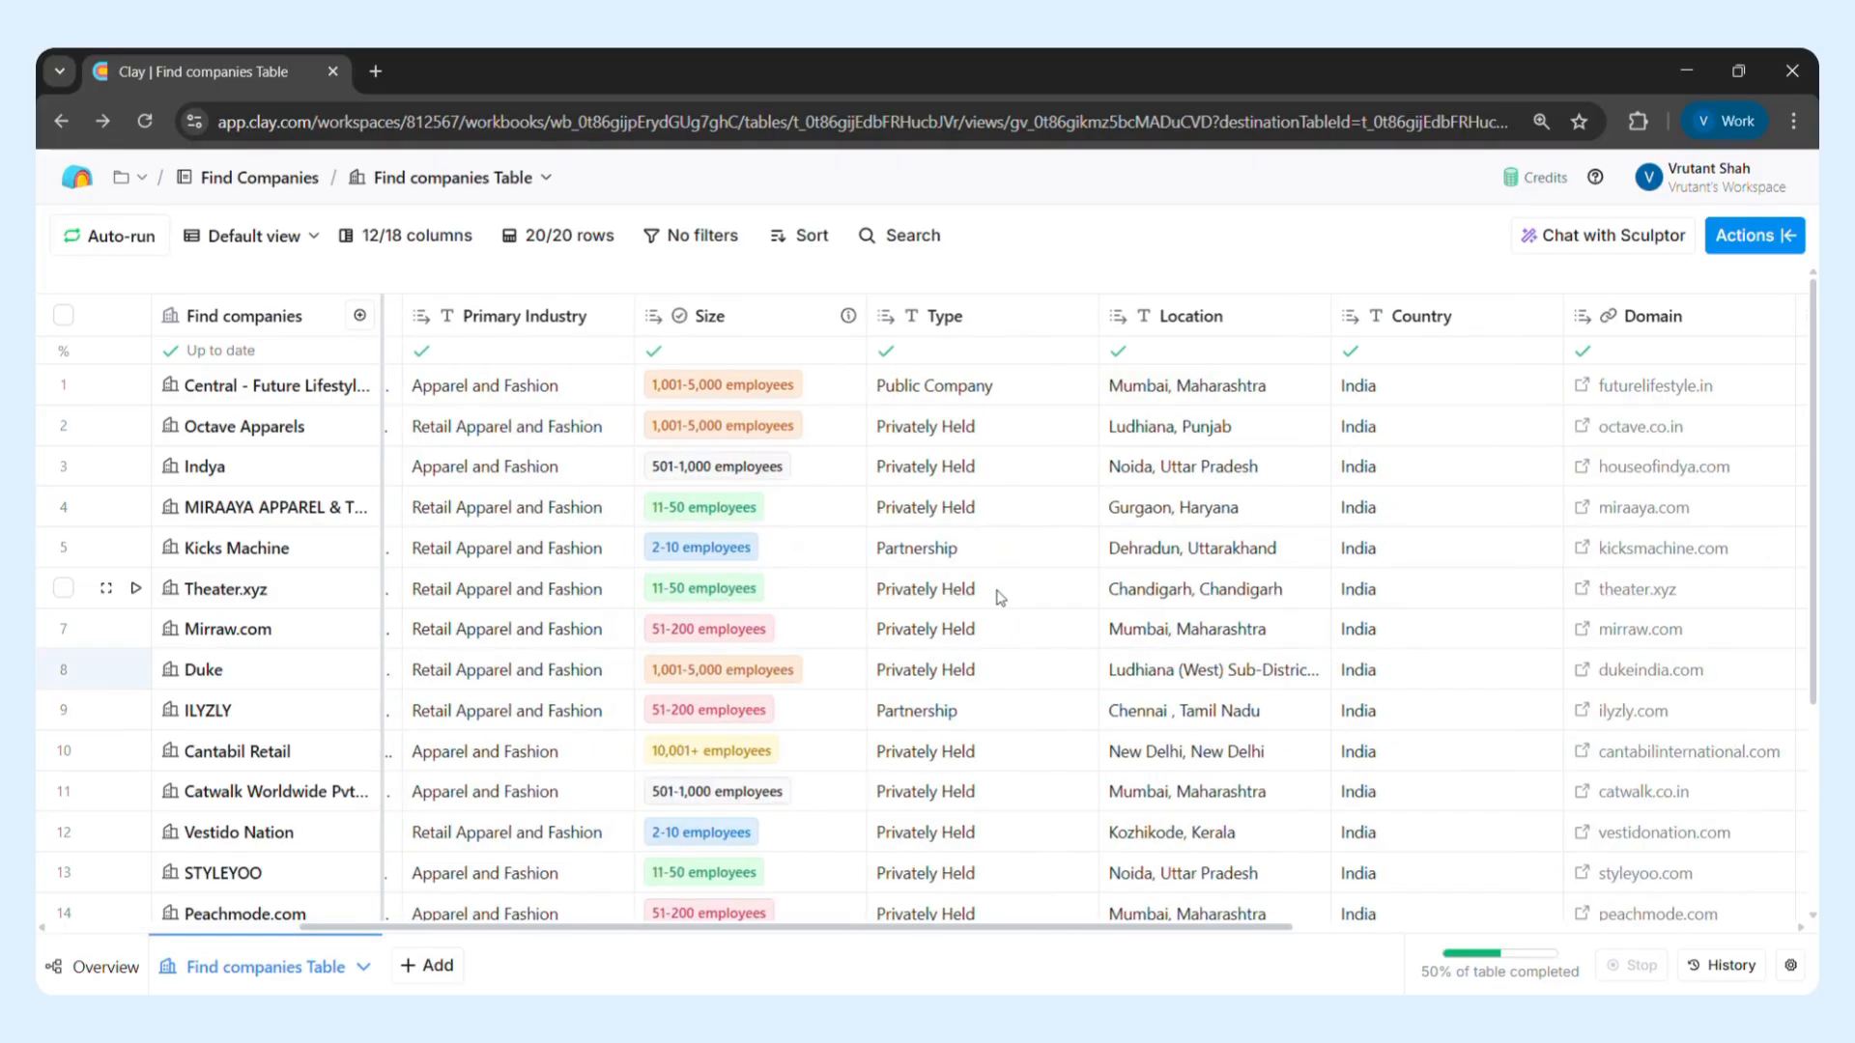
{"action": "scroll", "coordinate": [1000, 596], "scroll_direction": "right", "scroll_amount": 8}
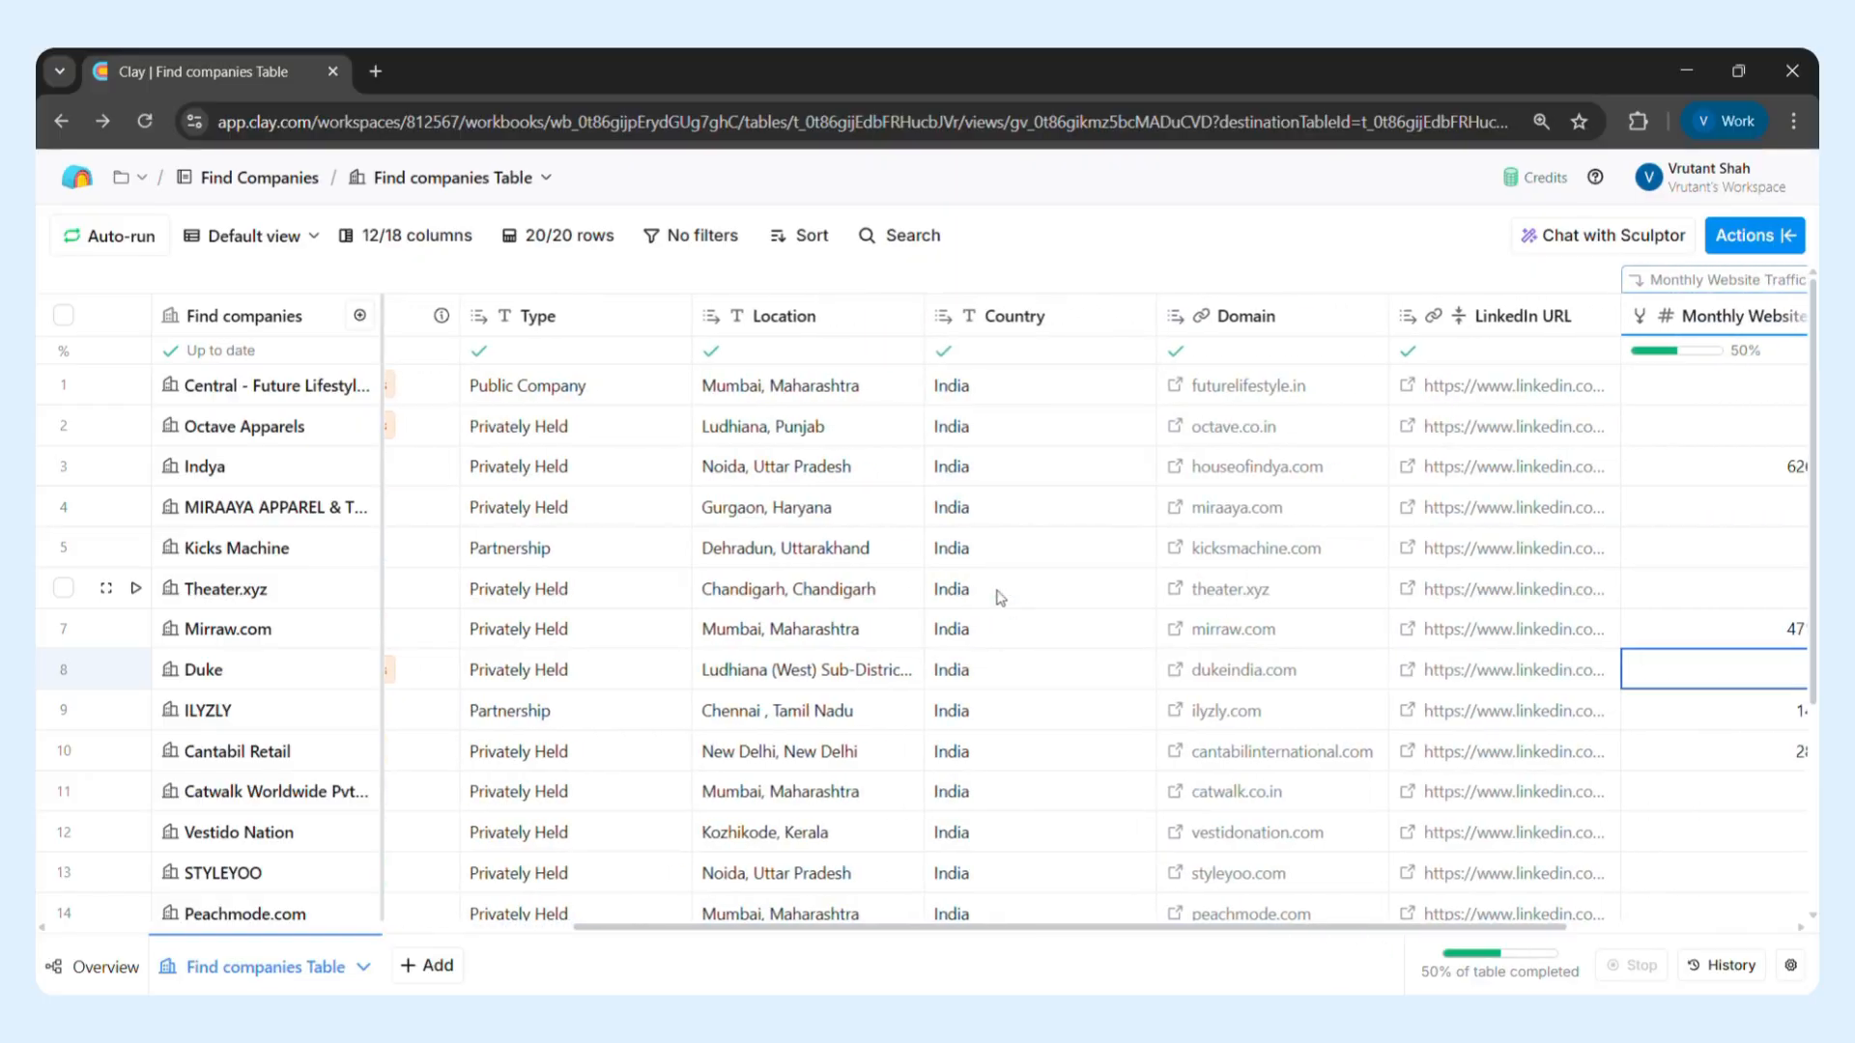
{"action": "scroll", "coordinate": [1000, 596], "scroll_direction": "right", "scroll_amount": 5}
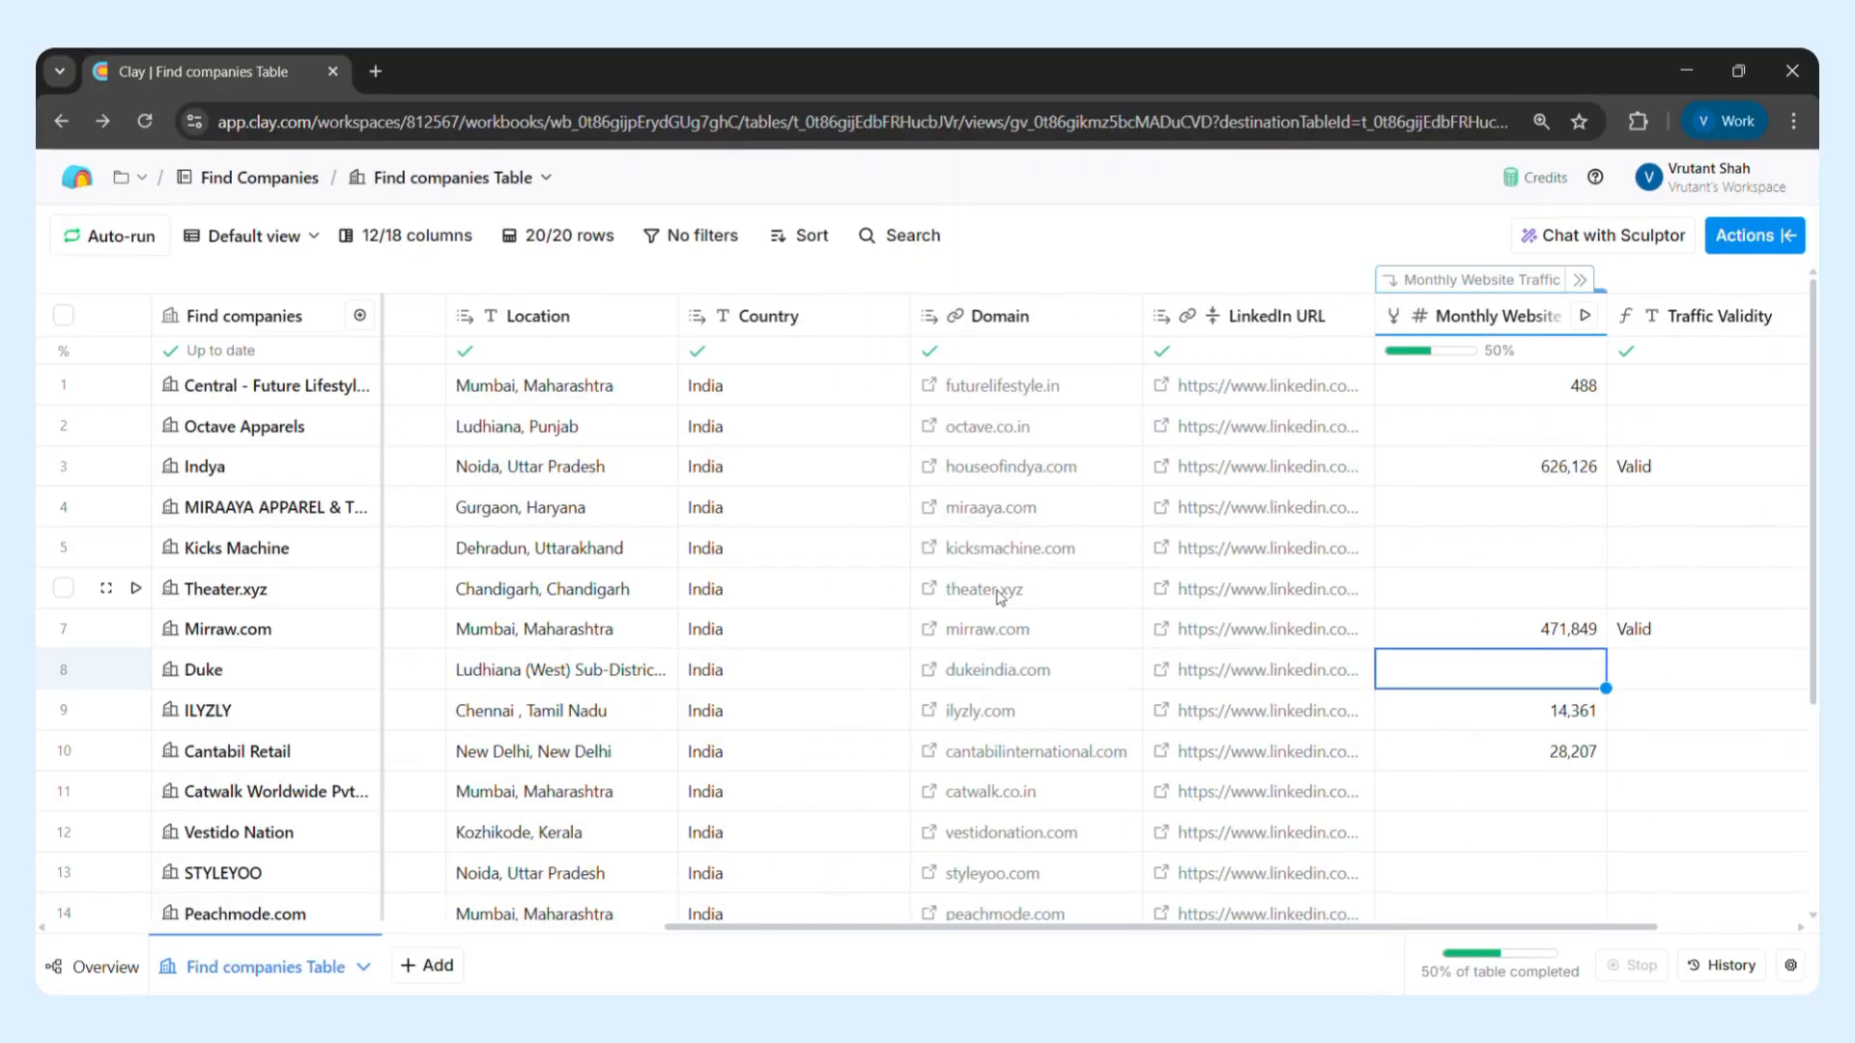
{"action": "scroll", "coordinate": [1000, 596], "scroll_direction": "right", "scroll_amount": 3}
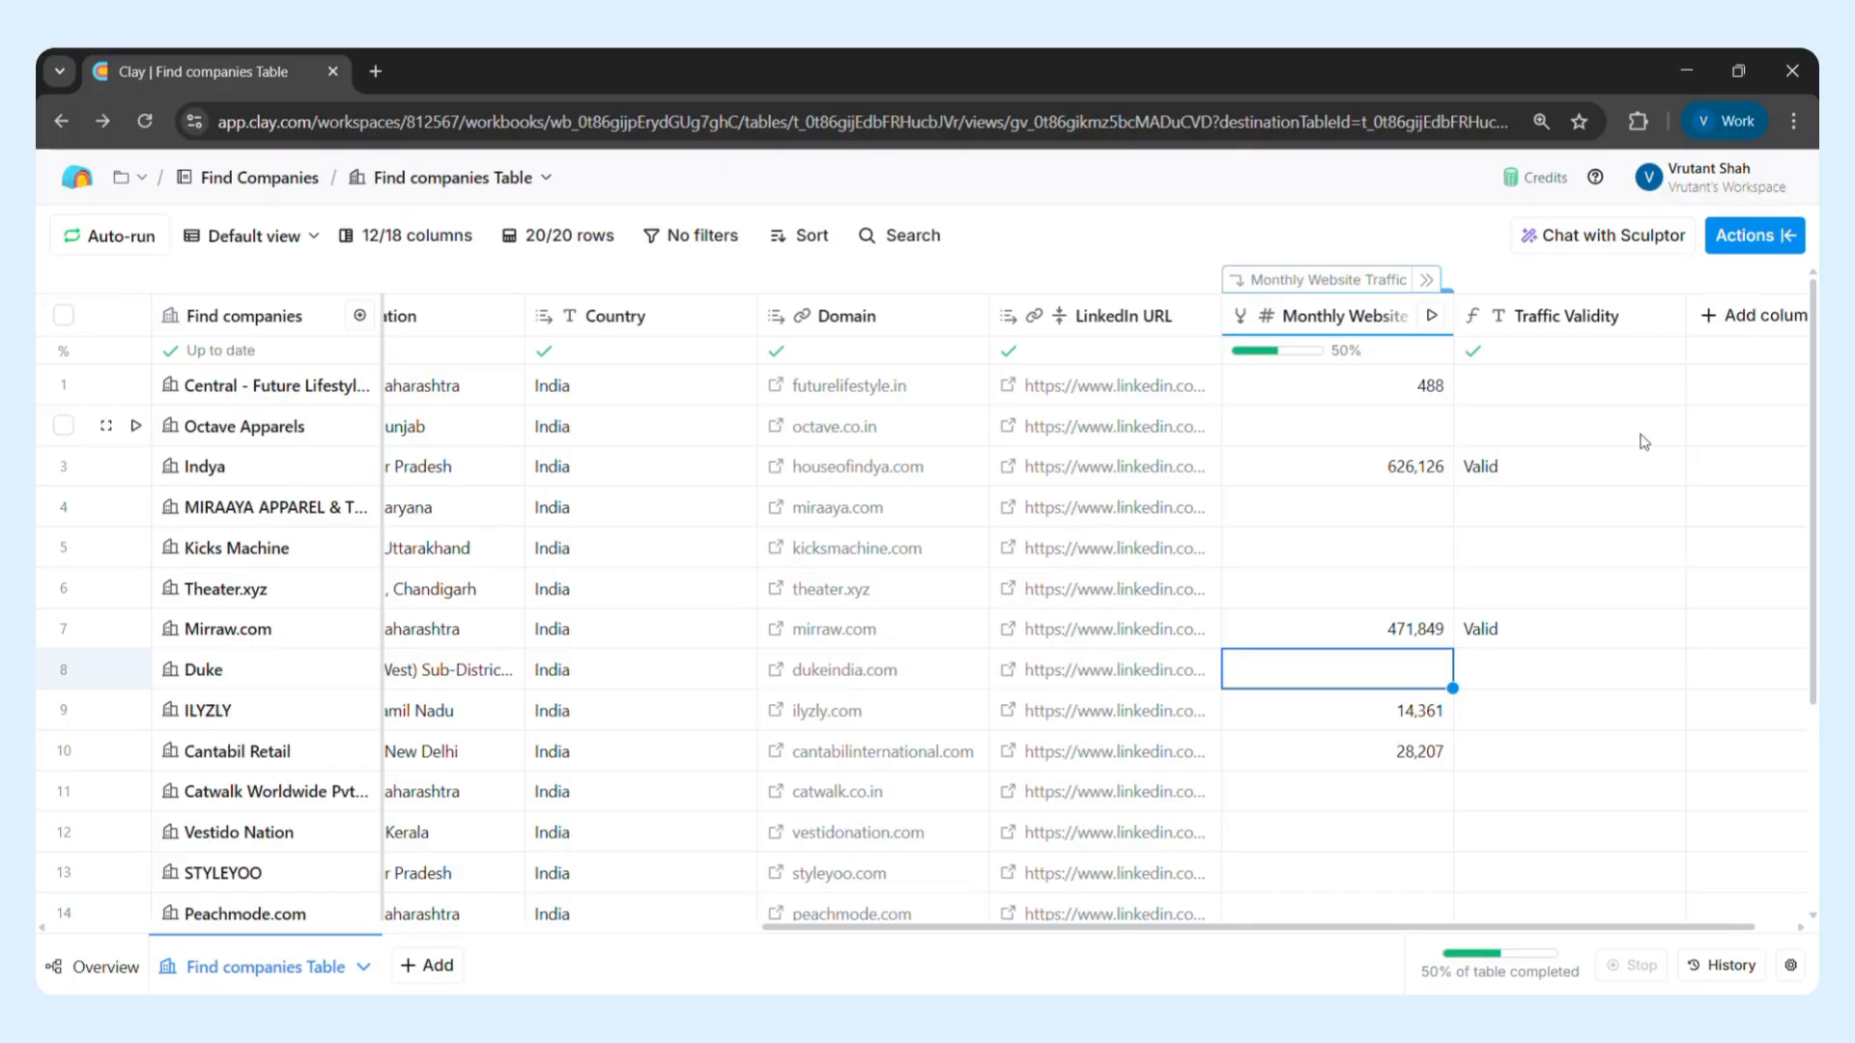
{"action": "scroll", "coordinate": [1647, 420], "scroll_direction": "right", "scroll_amount": 2}
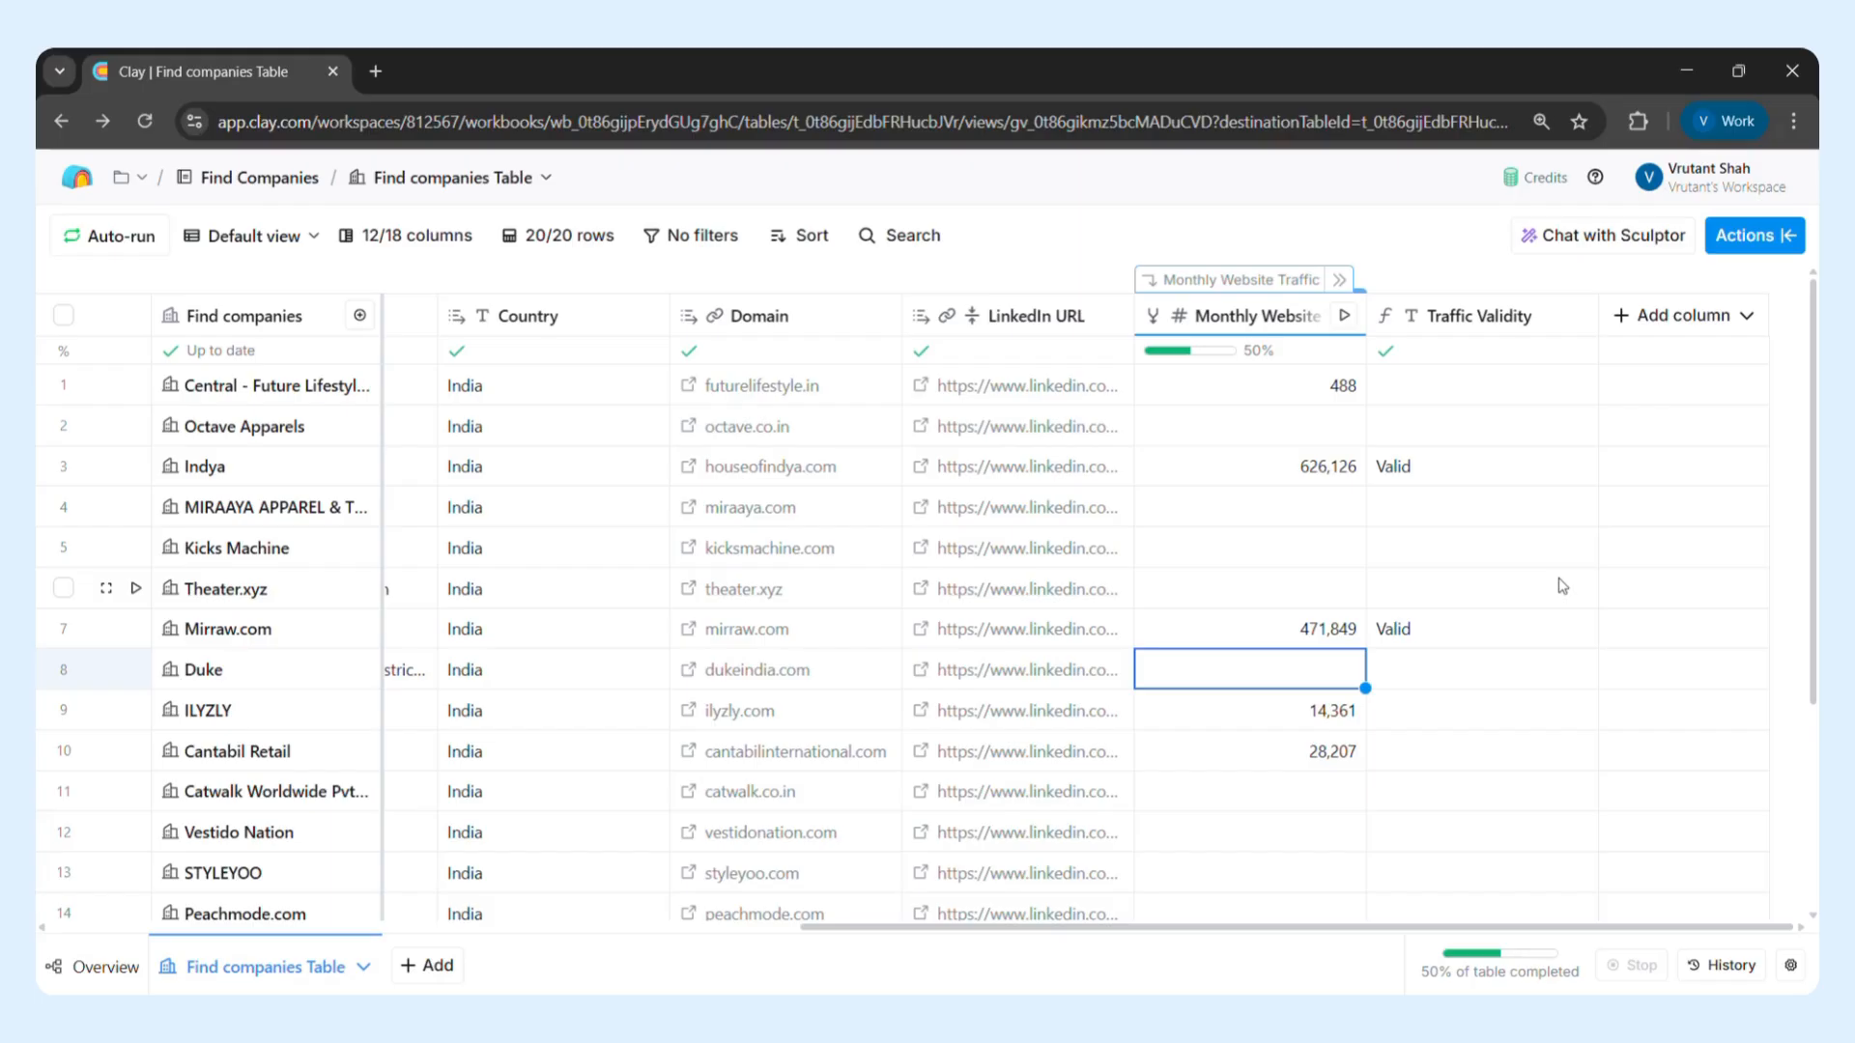
Start a new custom waterfall column at the end of the table and set its data type to Number
{"action": "left_click", "coordinate": [1640, 317]}
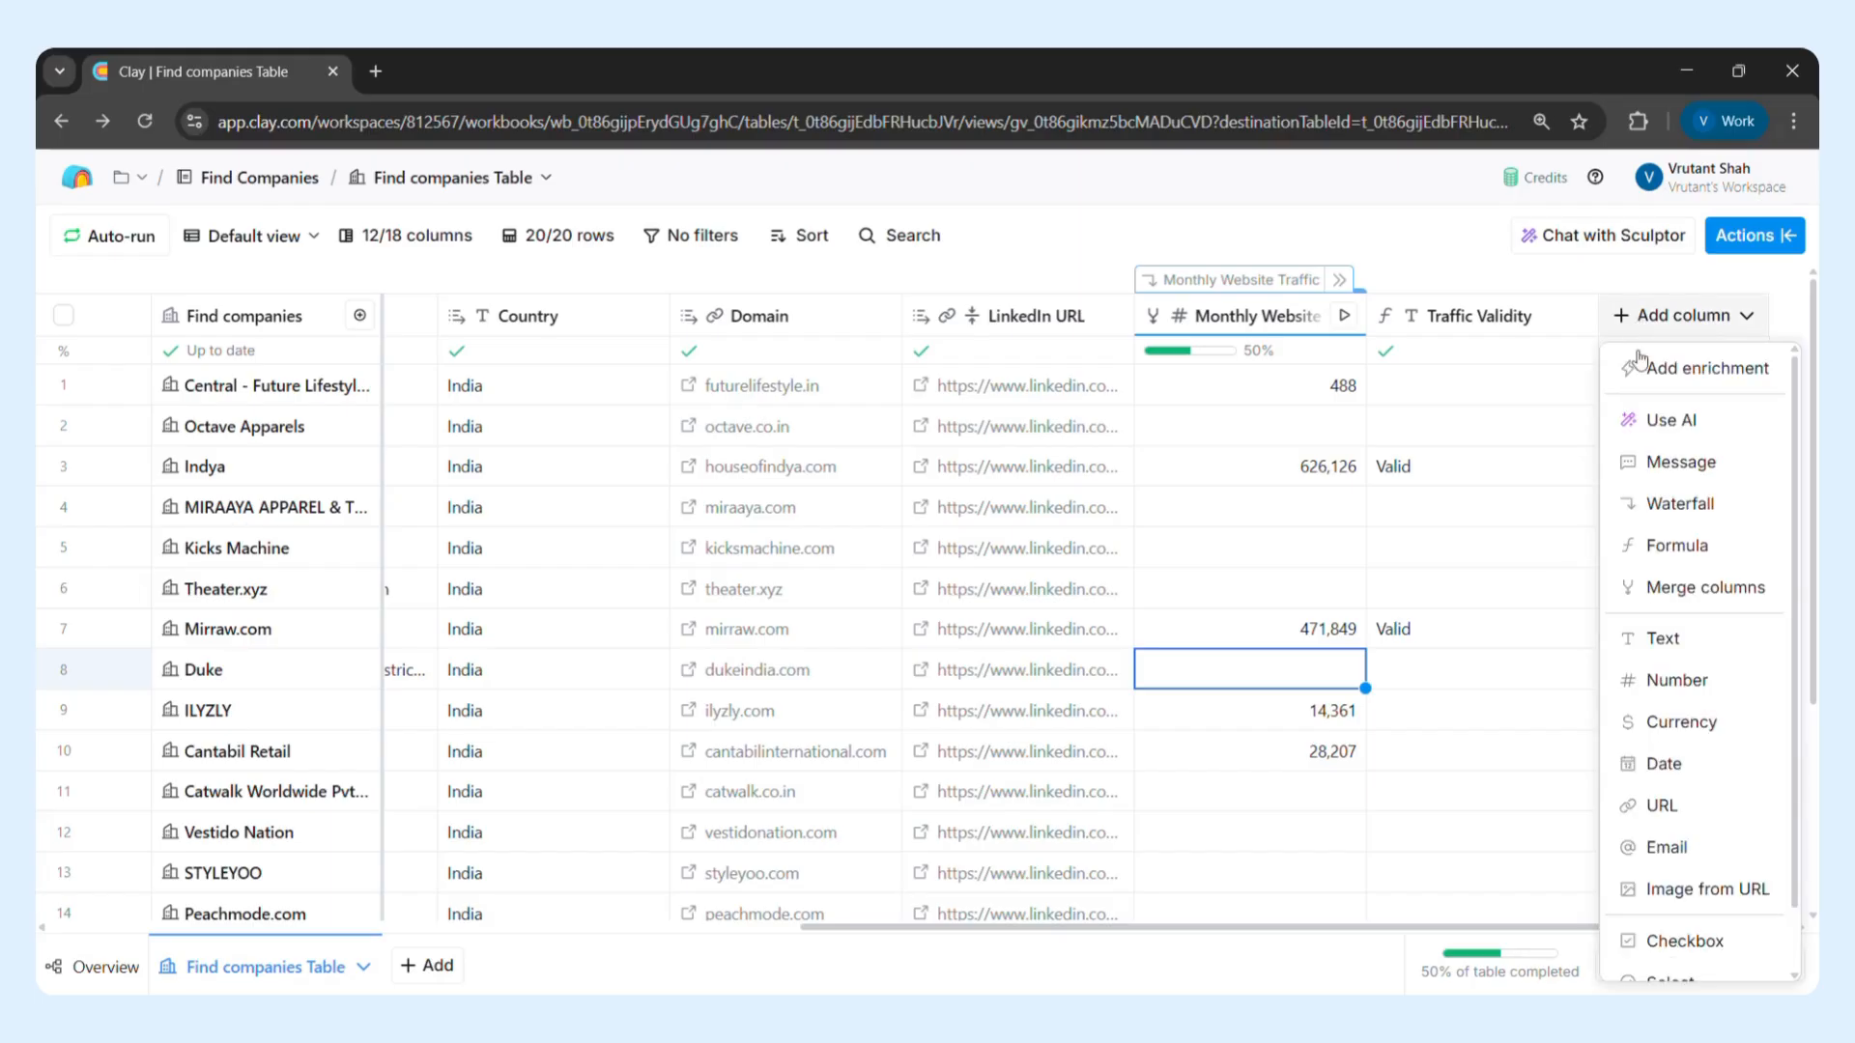
{"action": "left_click", "coordinate": [1649, 512]}
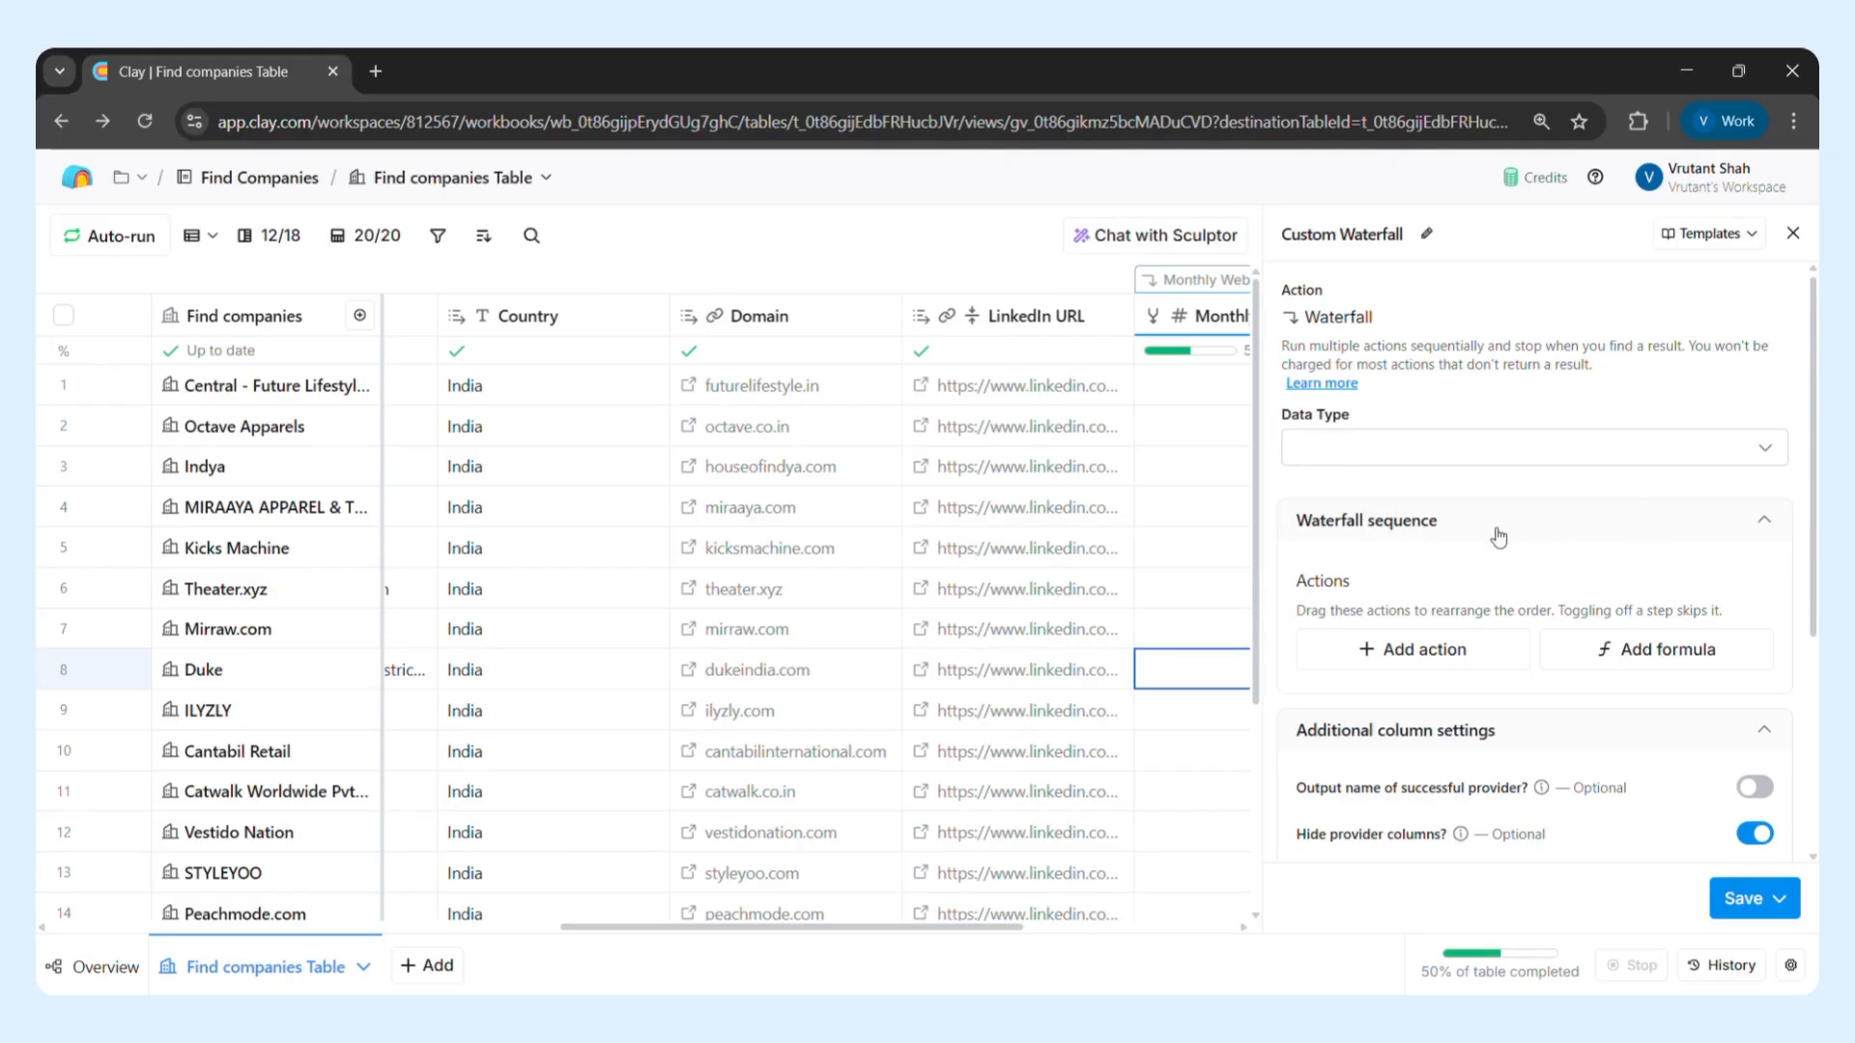
{"action": "scroll", "coordinate": [1494, 535], "scroll_direction": "down", "scroll_amount": 1}
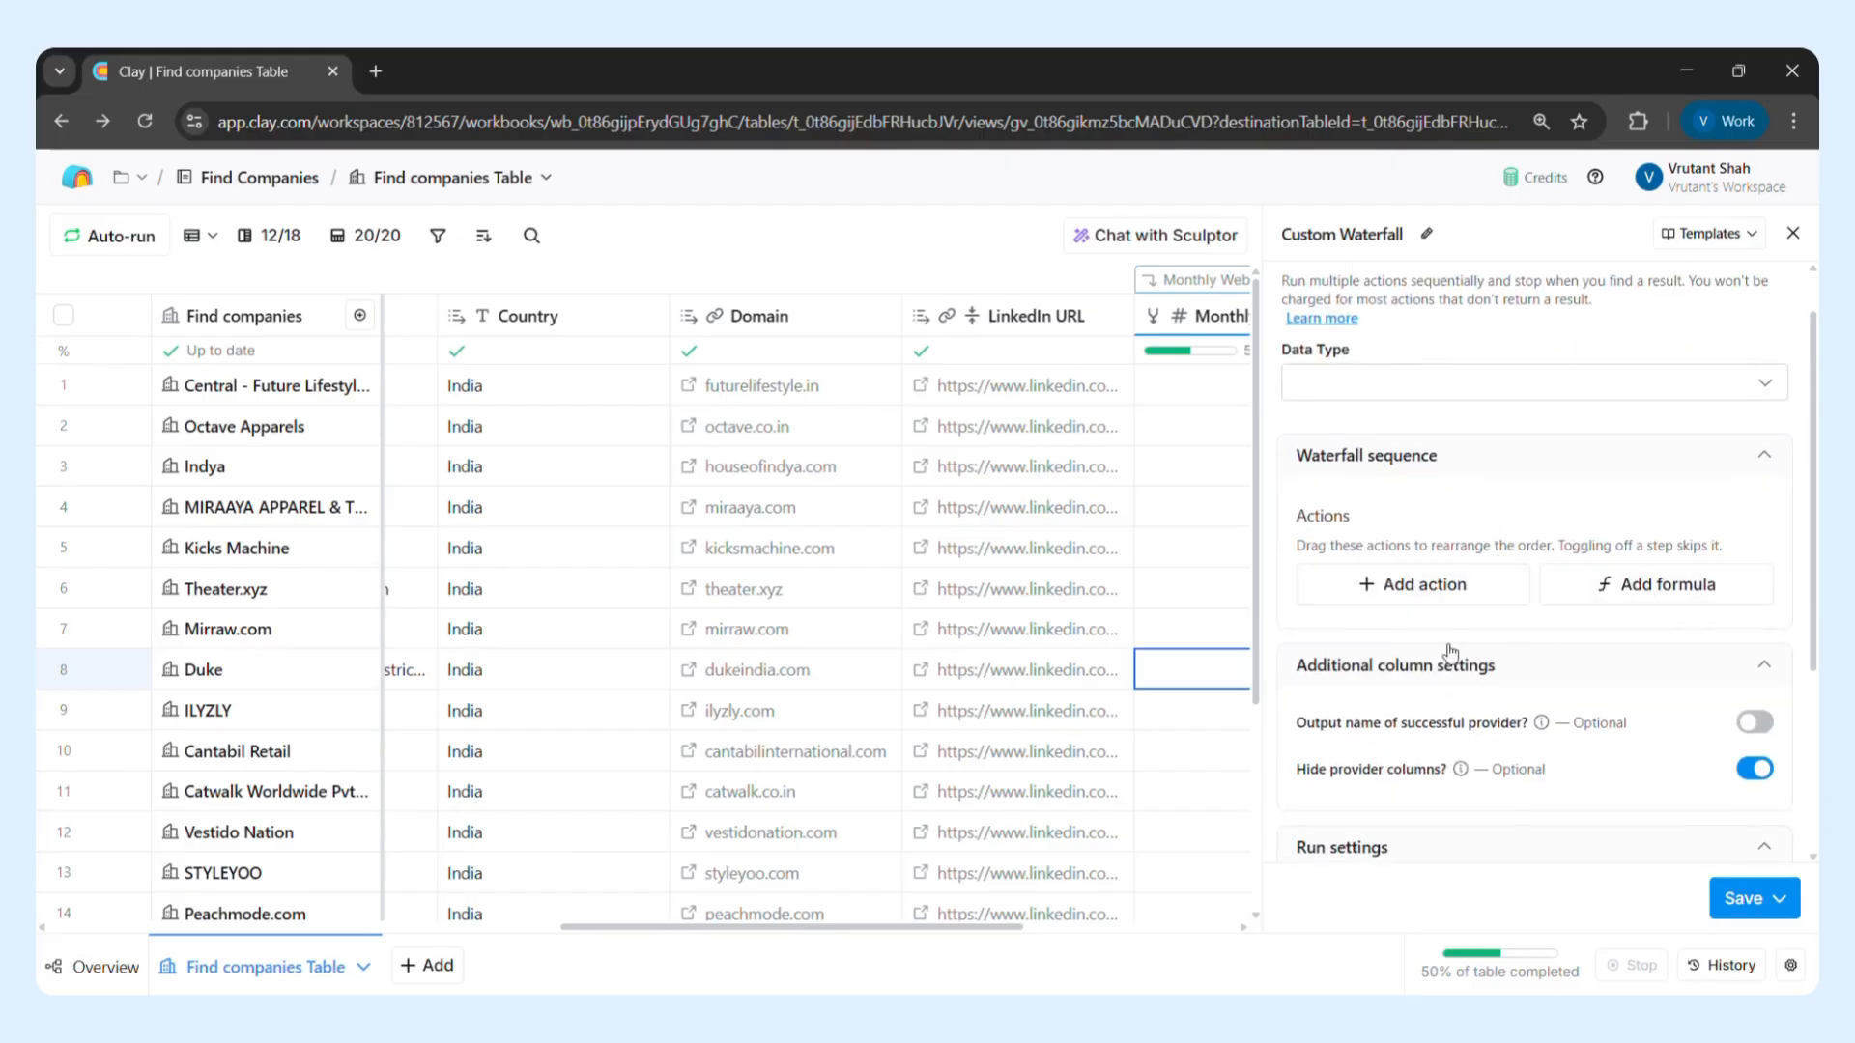
{"action": "scroll", "coordinate": [1449, 652], "scroll_direction": "up", "scroll_amount": 1}
{"action": "left_click", "coordinate": [1411, 449]}
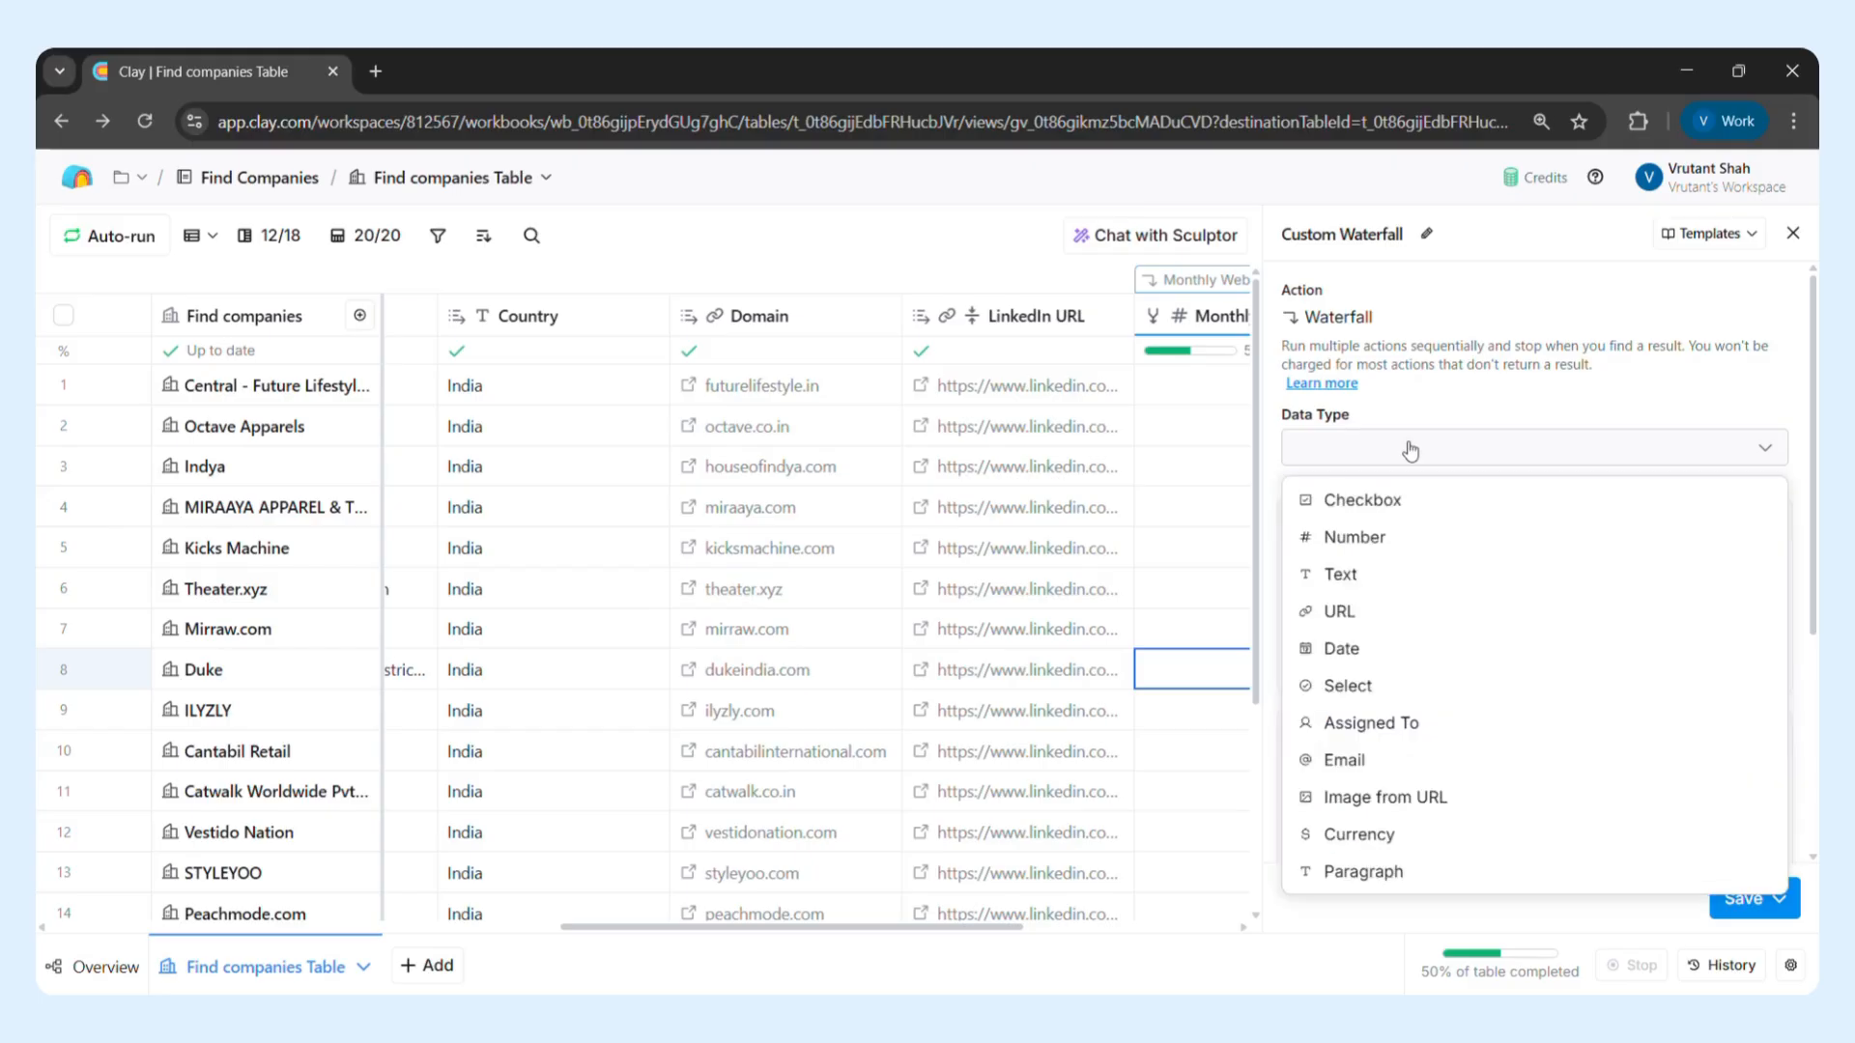
{"action": "left_click", "coordinate": [1385, 546]}
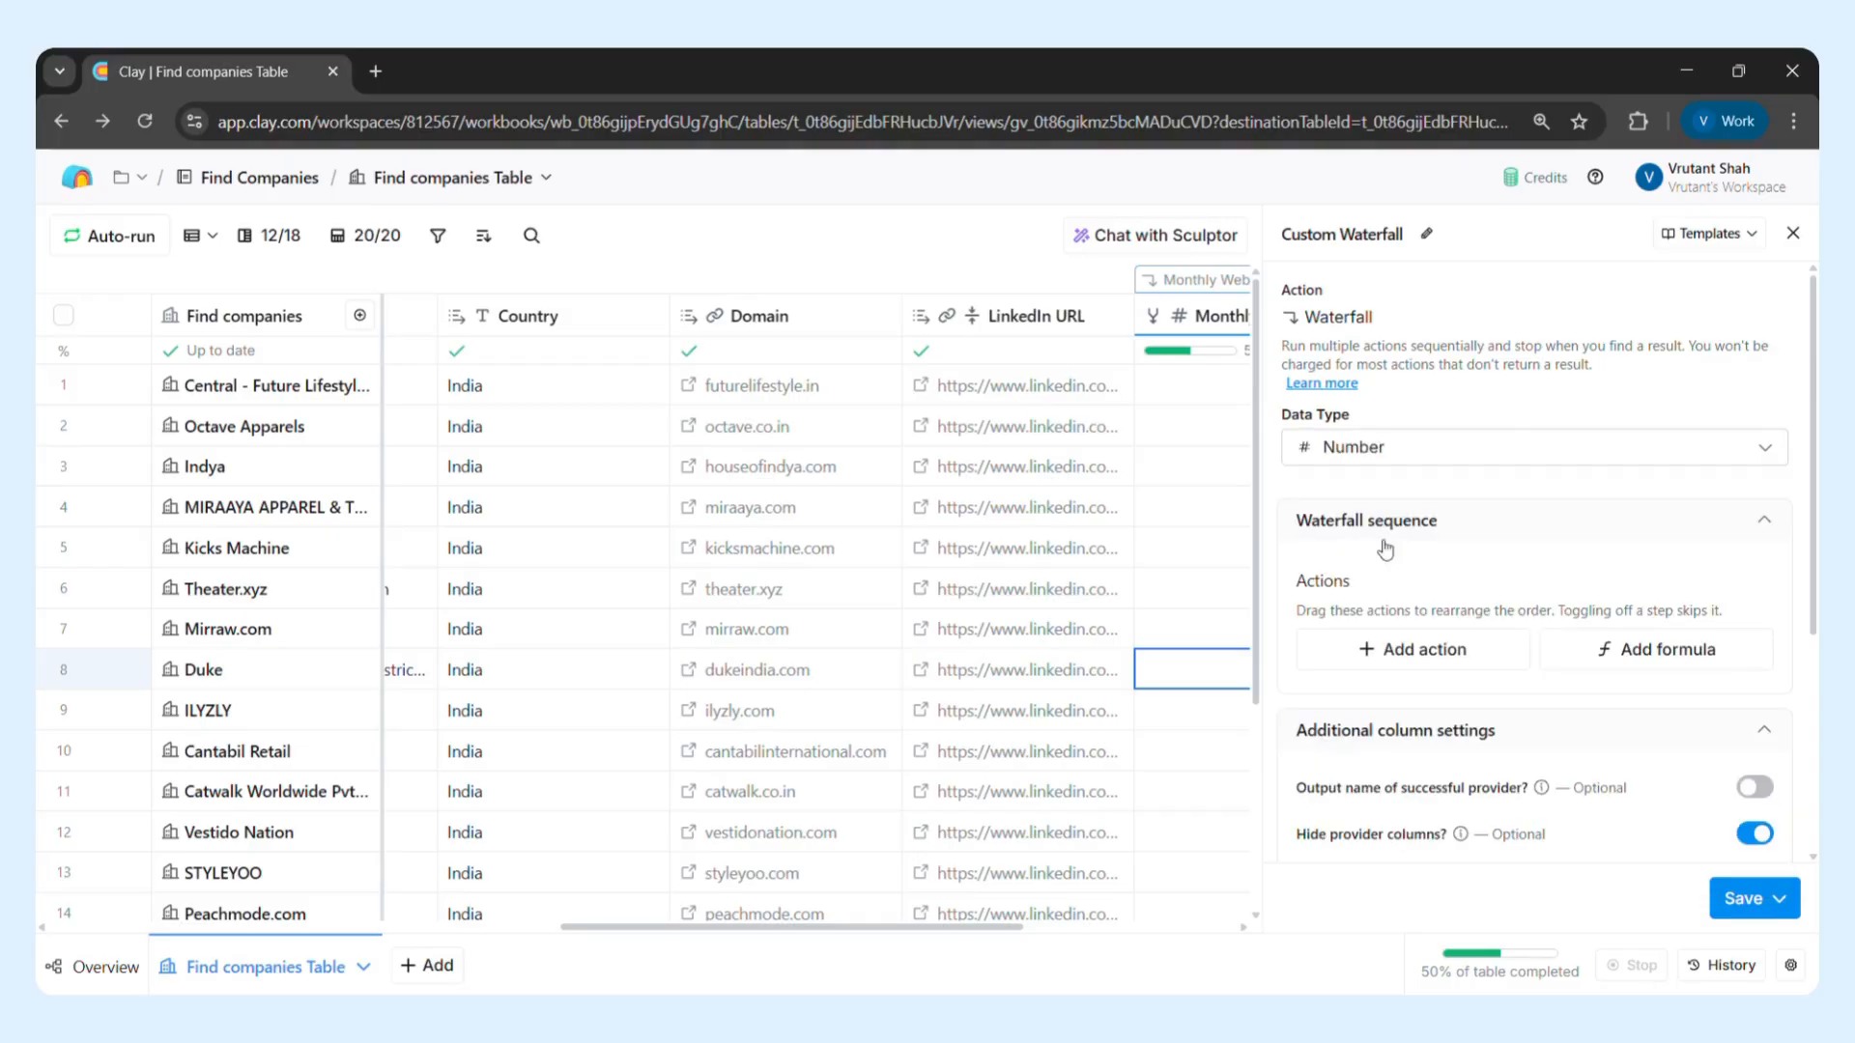
Open the action selection for the waterfall sequence and look through the list of available data providers
{"action": "left_click", "coordinate": [1407, 652]}
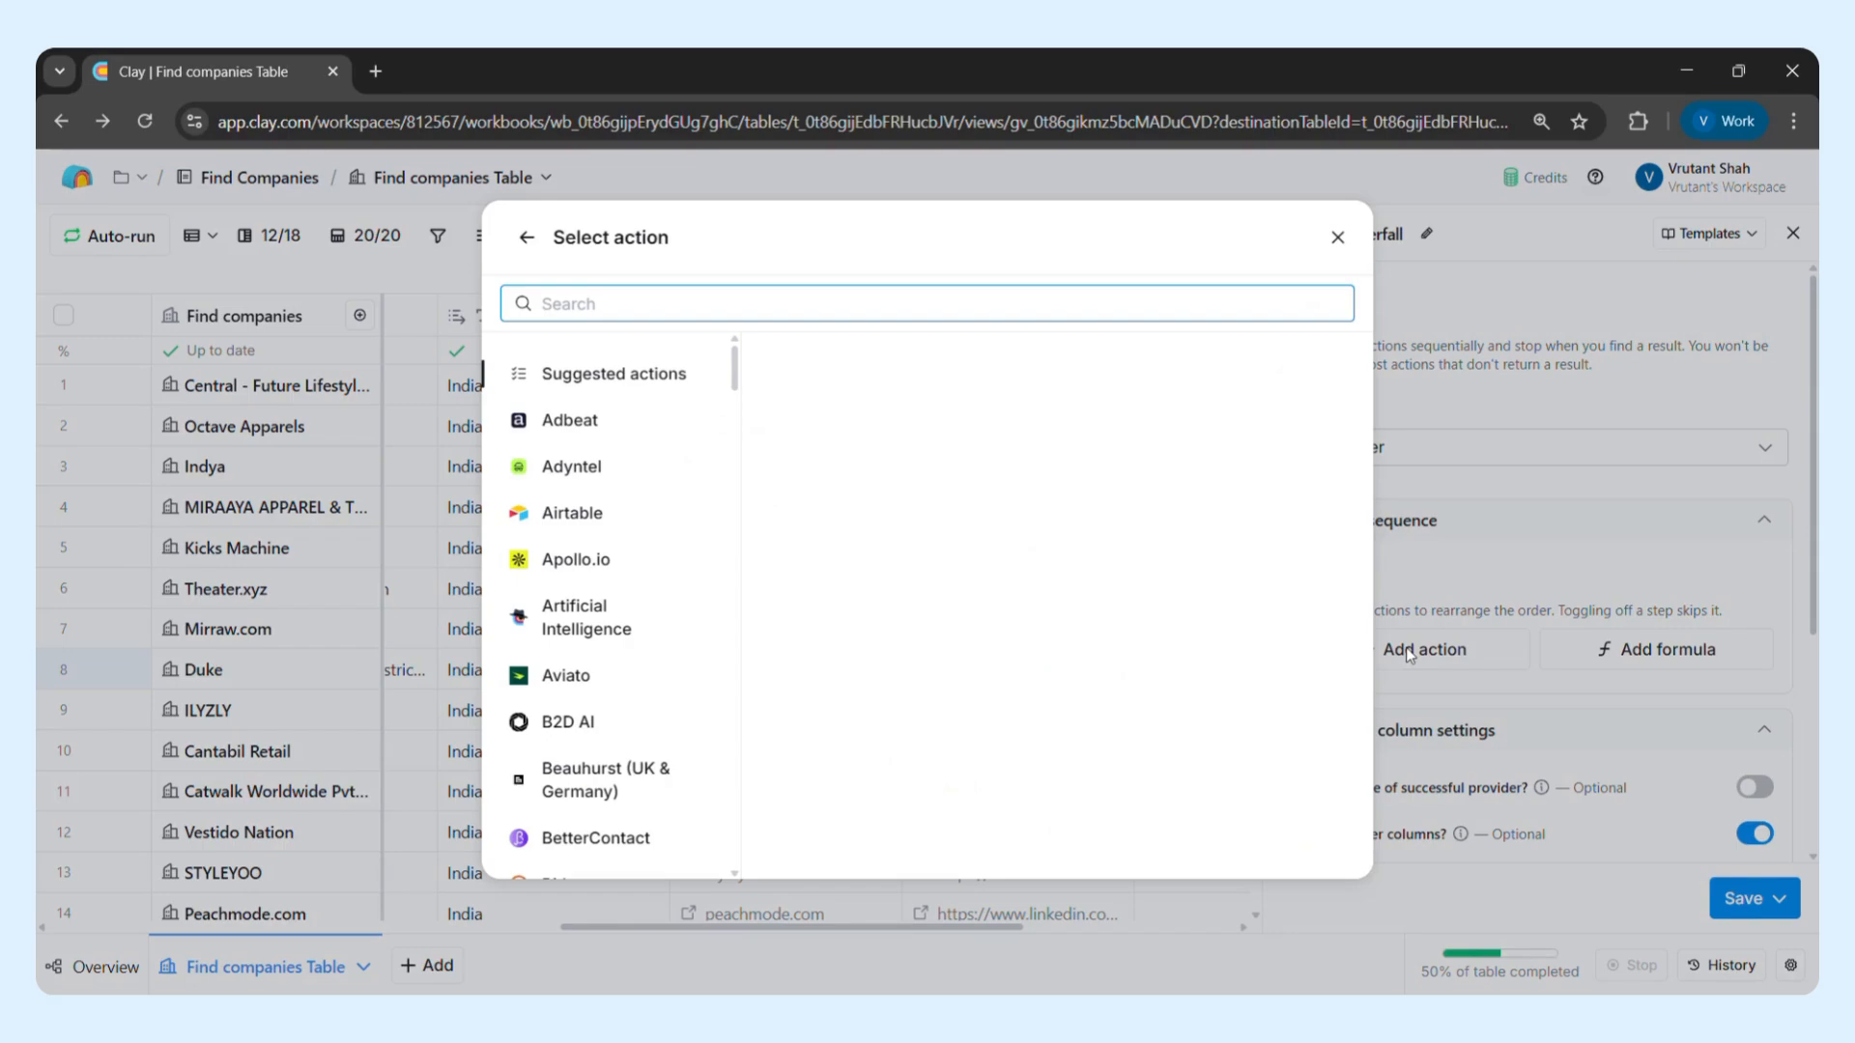
{"action": "scroll", "coordinate": [629, 690], "scroll_direction": "down", "scroll_amount": 5}
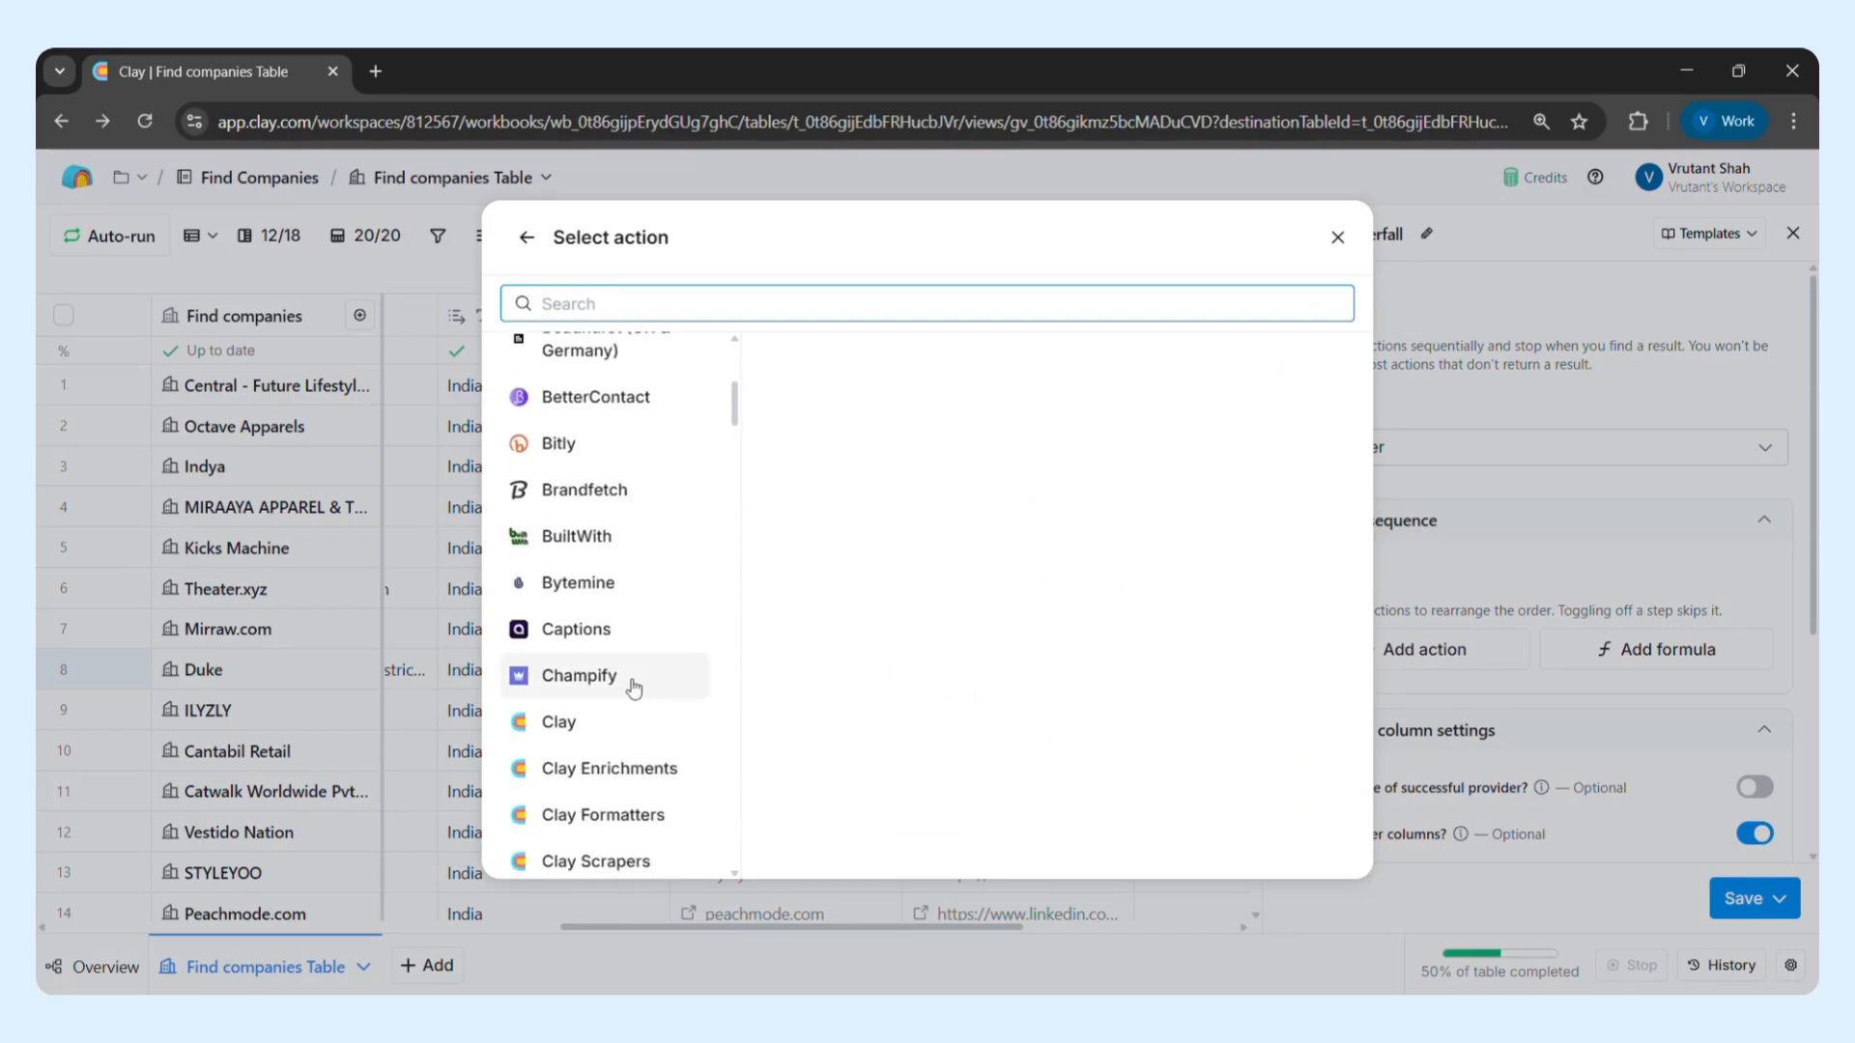
{"action": "scroll", "coordinate": [632, 688], "scroll_direction": "down", "scroll_amount": 3}
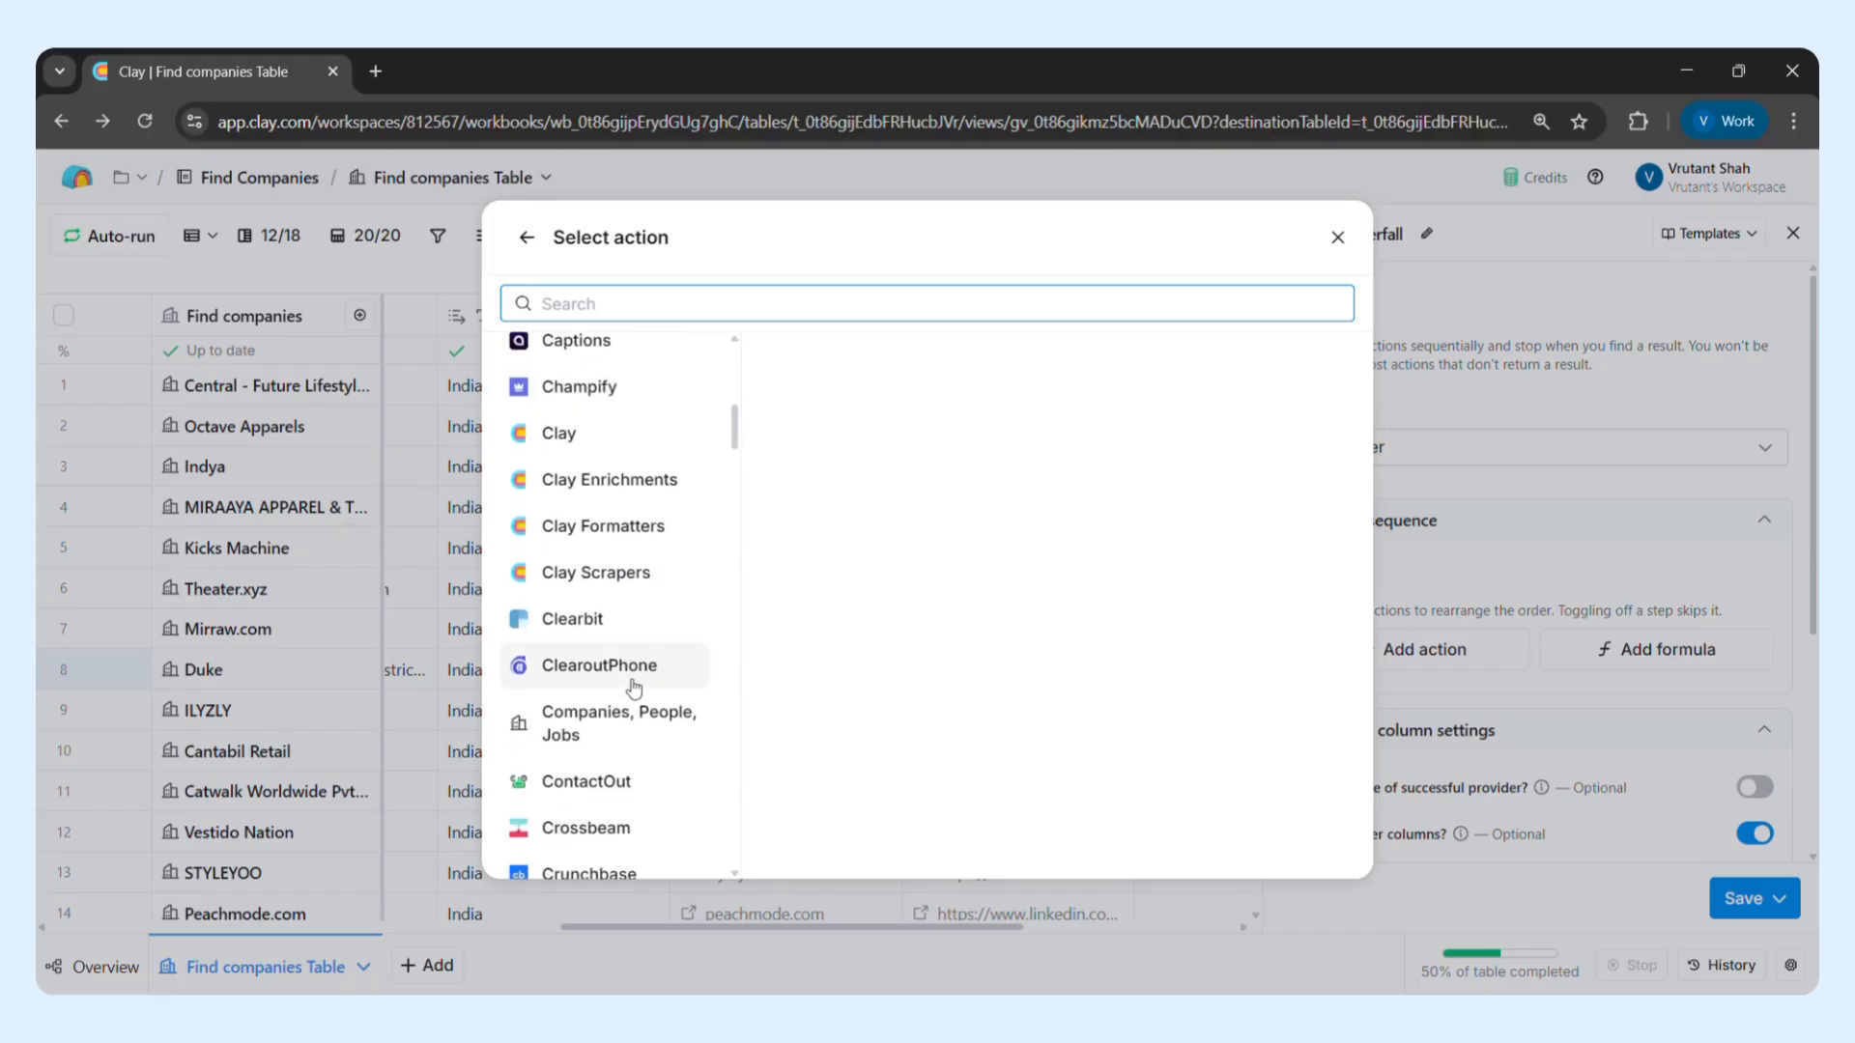
{"action": "scroll", "coordinate": [633, 688], "scroll_direction": "down", "scroll_amount": 3}
{"action": "scroll", "coordinate": [634, 689], "scroll_direction": "down", "scroll_amount": 1}
{"action": "scroll", "coordinate": [633, 688], "scroll_direction": "down", "scroll_amount": 4}
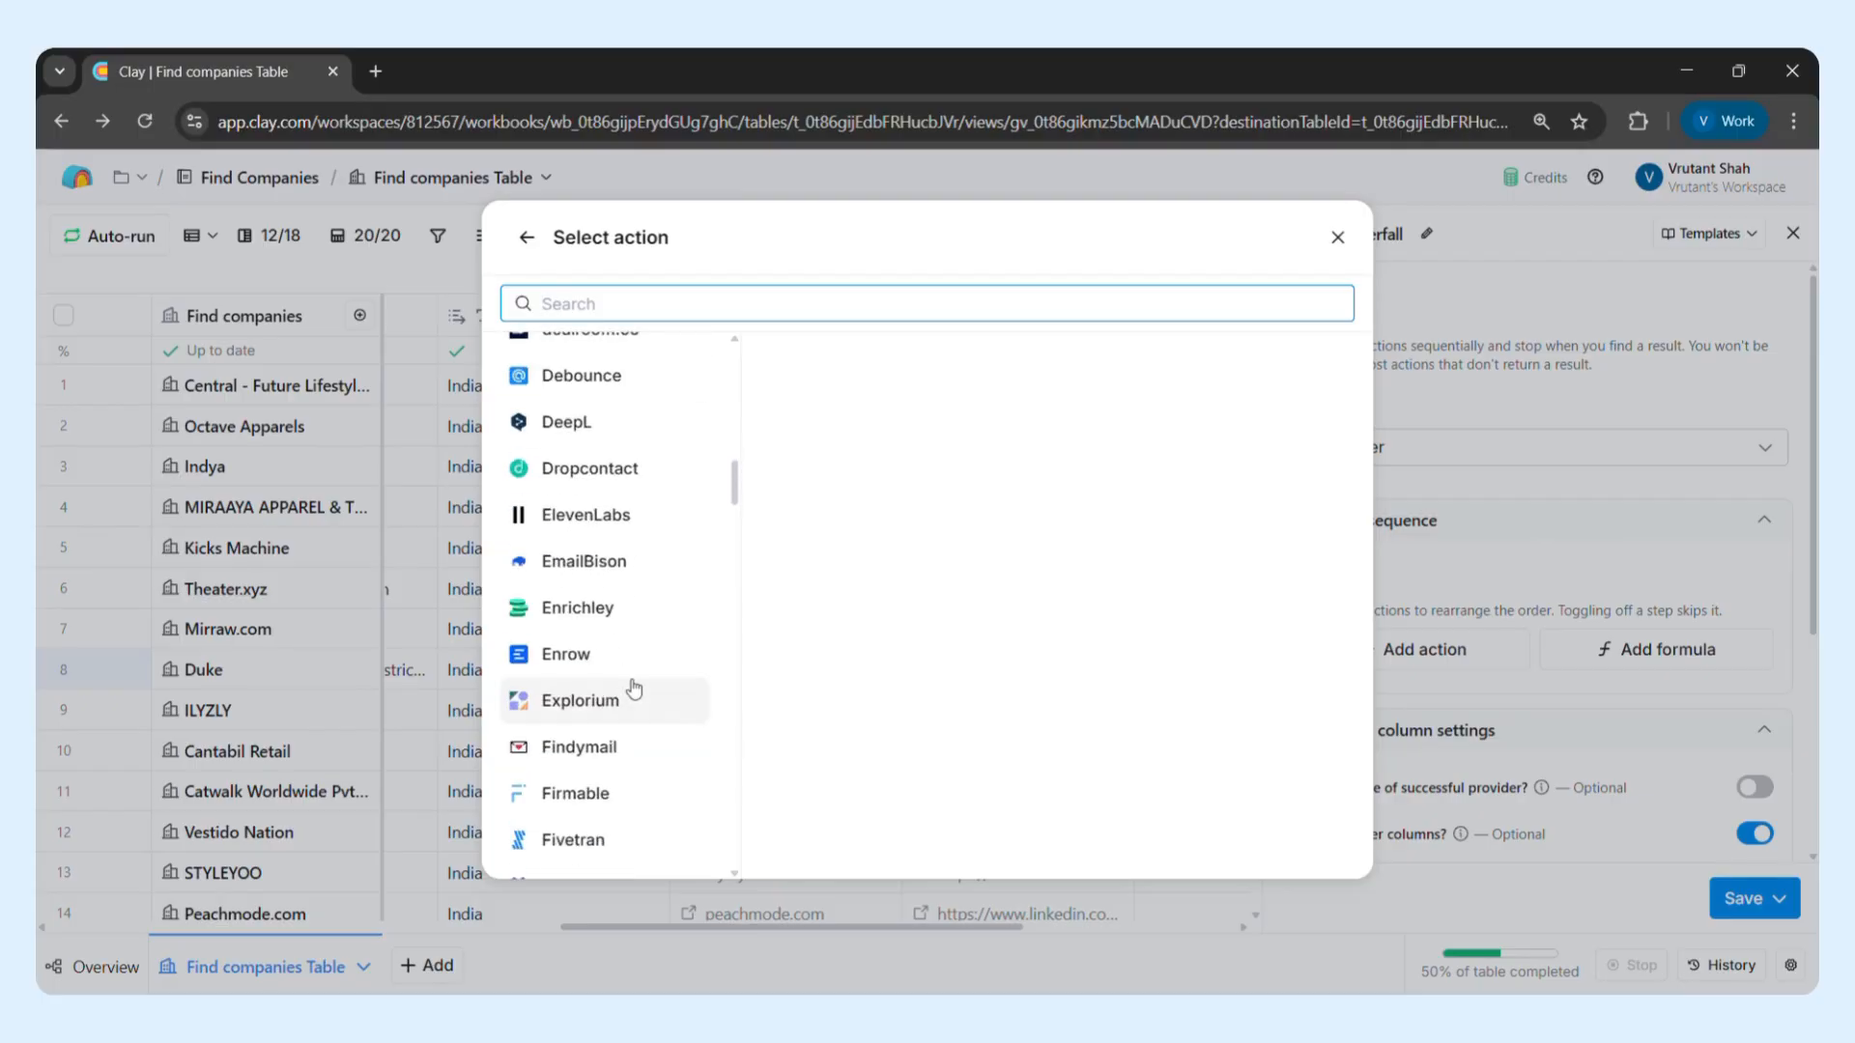
{"action": "scroll", "coordinate": [633, 688], "scroll_direction": "down", "scroll_amount": 2}
{"action": "scroll", "coordinate": [633, 689], "scroll_direction": "down", "scroll_amount": 1}
{"action": "scroll", "coordinate": [634, 689], "scroll_direction": "down", "scroll_amount": 3}
{"action": "scroll", "coordinate": [634, 689], "scroll_direction": "up", "scroll_amount": 12}
{"action": "scroll", "coordinate": [634, 689], "scroll_direction": "up", "scroll_amount": 5}
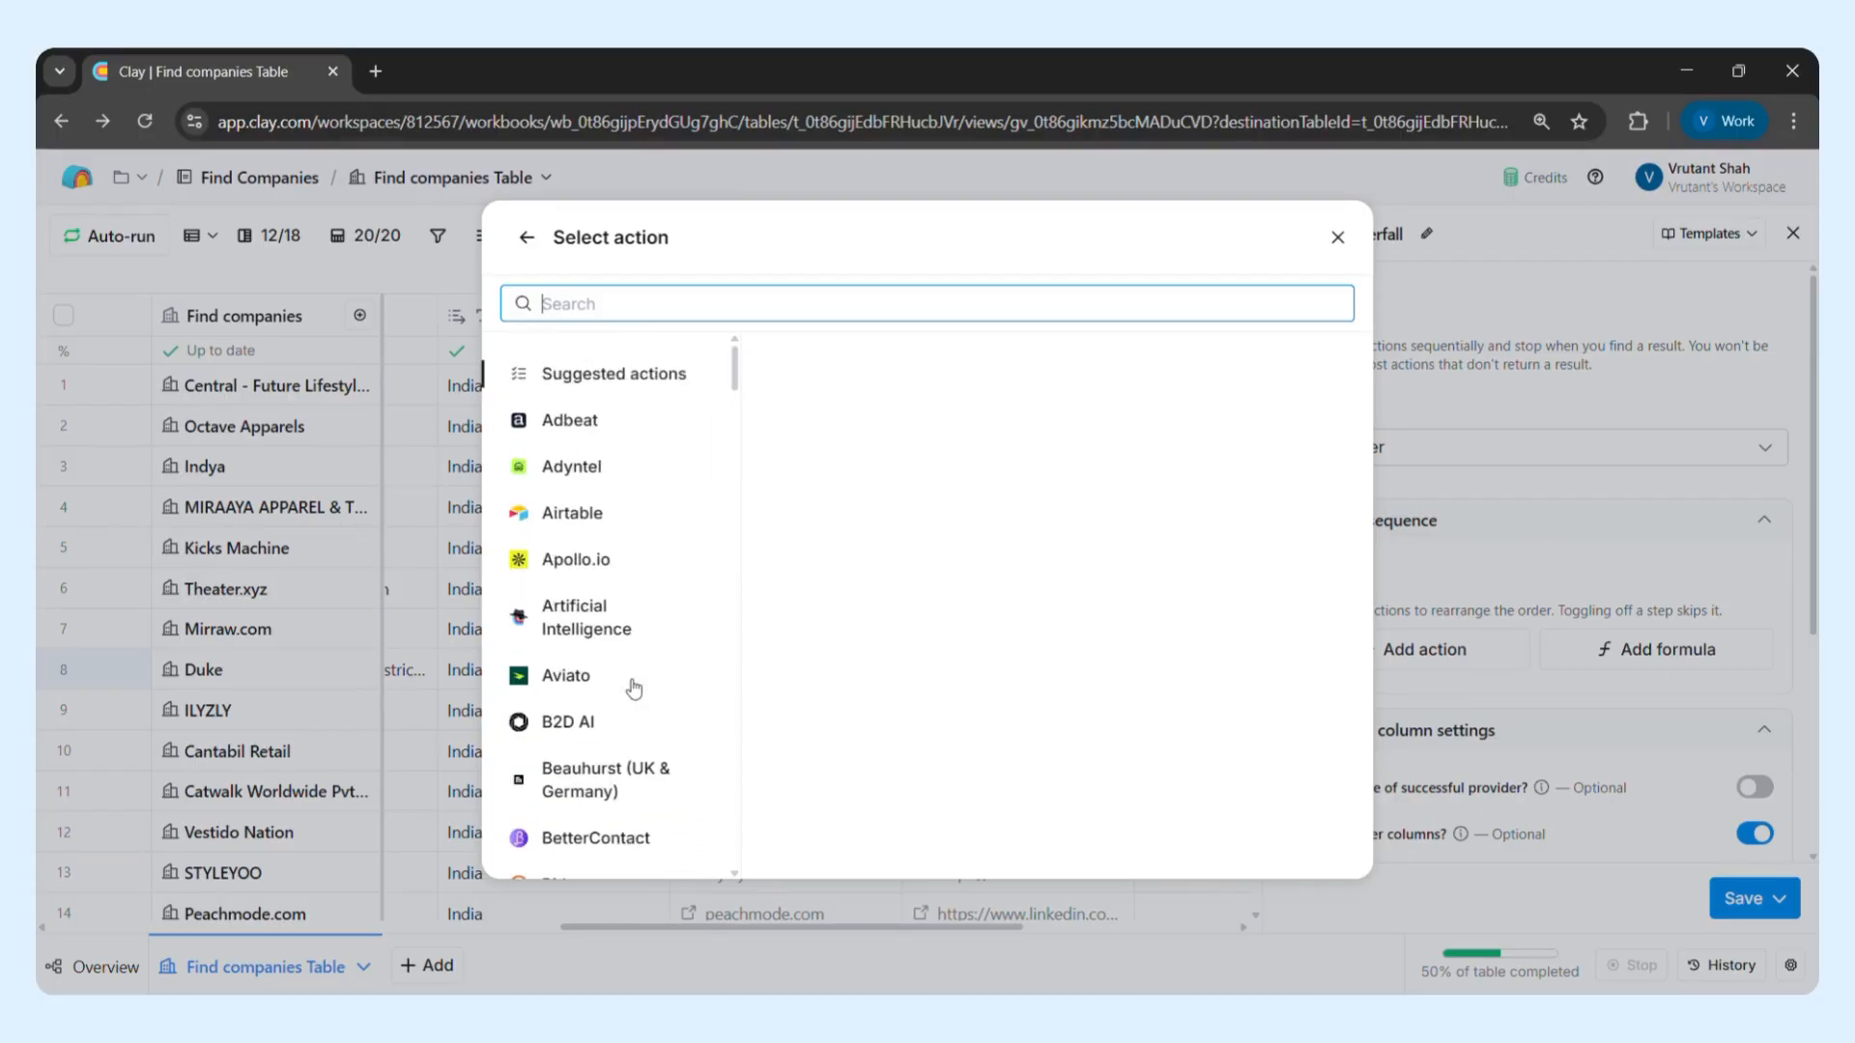
{"action": "scroll", "coordinate": [634, 689], "scroll_direction": "down", "scroll_amount": 15}
{"action": "scroll", "coordinate": [634, 689], "scroll_direction": "down", "scroll_amount": 15}
{"action": "scroll", "coordinate": [634, 689], "scroll_direction": "down", "scroll_amount": 10}
{"action": "scroll", "coordinate": [634, 689], "scroll_direction": "up", "scroll_amount": 20}
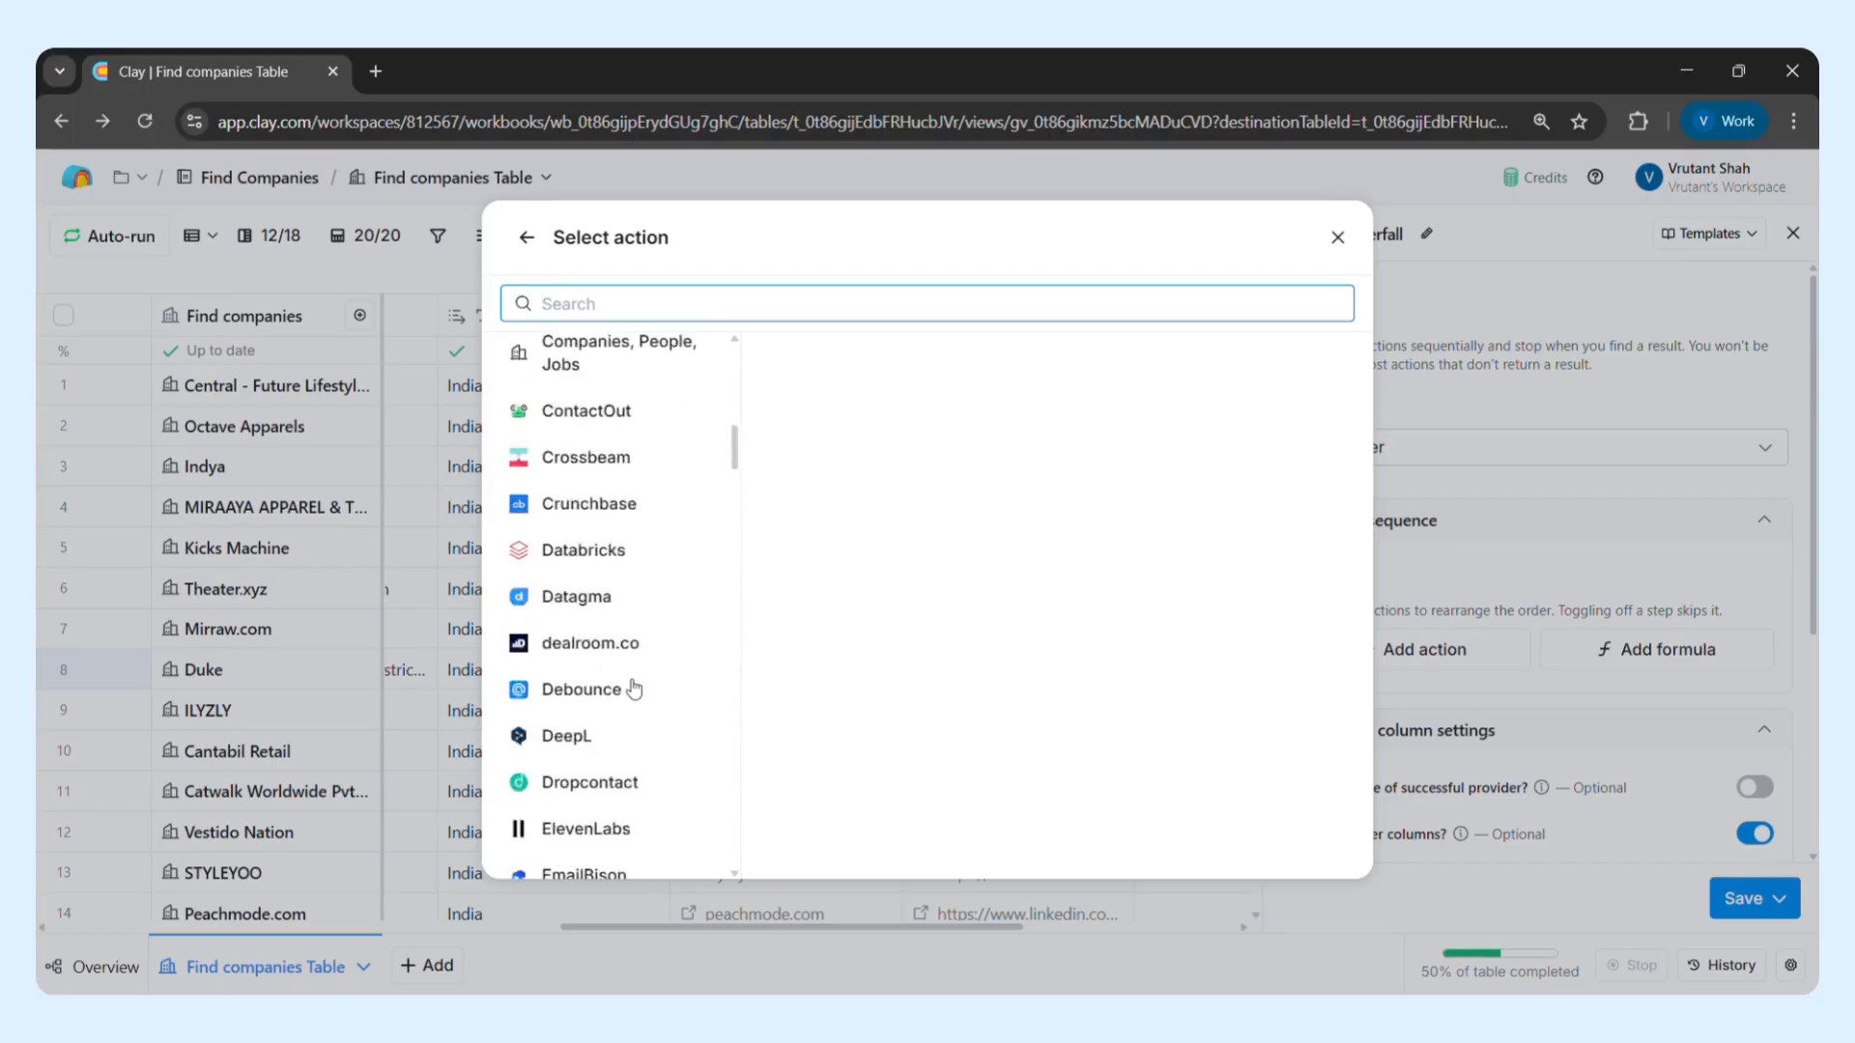
{"action": "scroll", "coordinate": [634, 689], "scroll_direction": "up", "scroll_amount": 8}
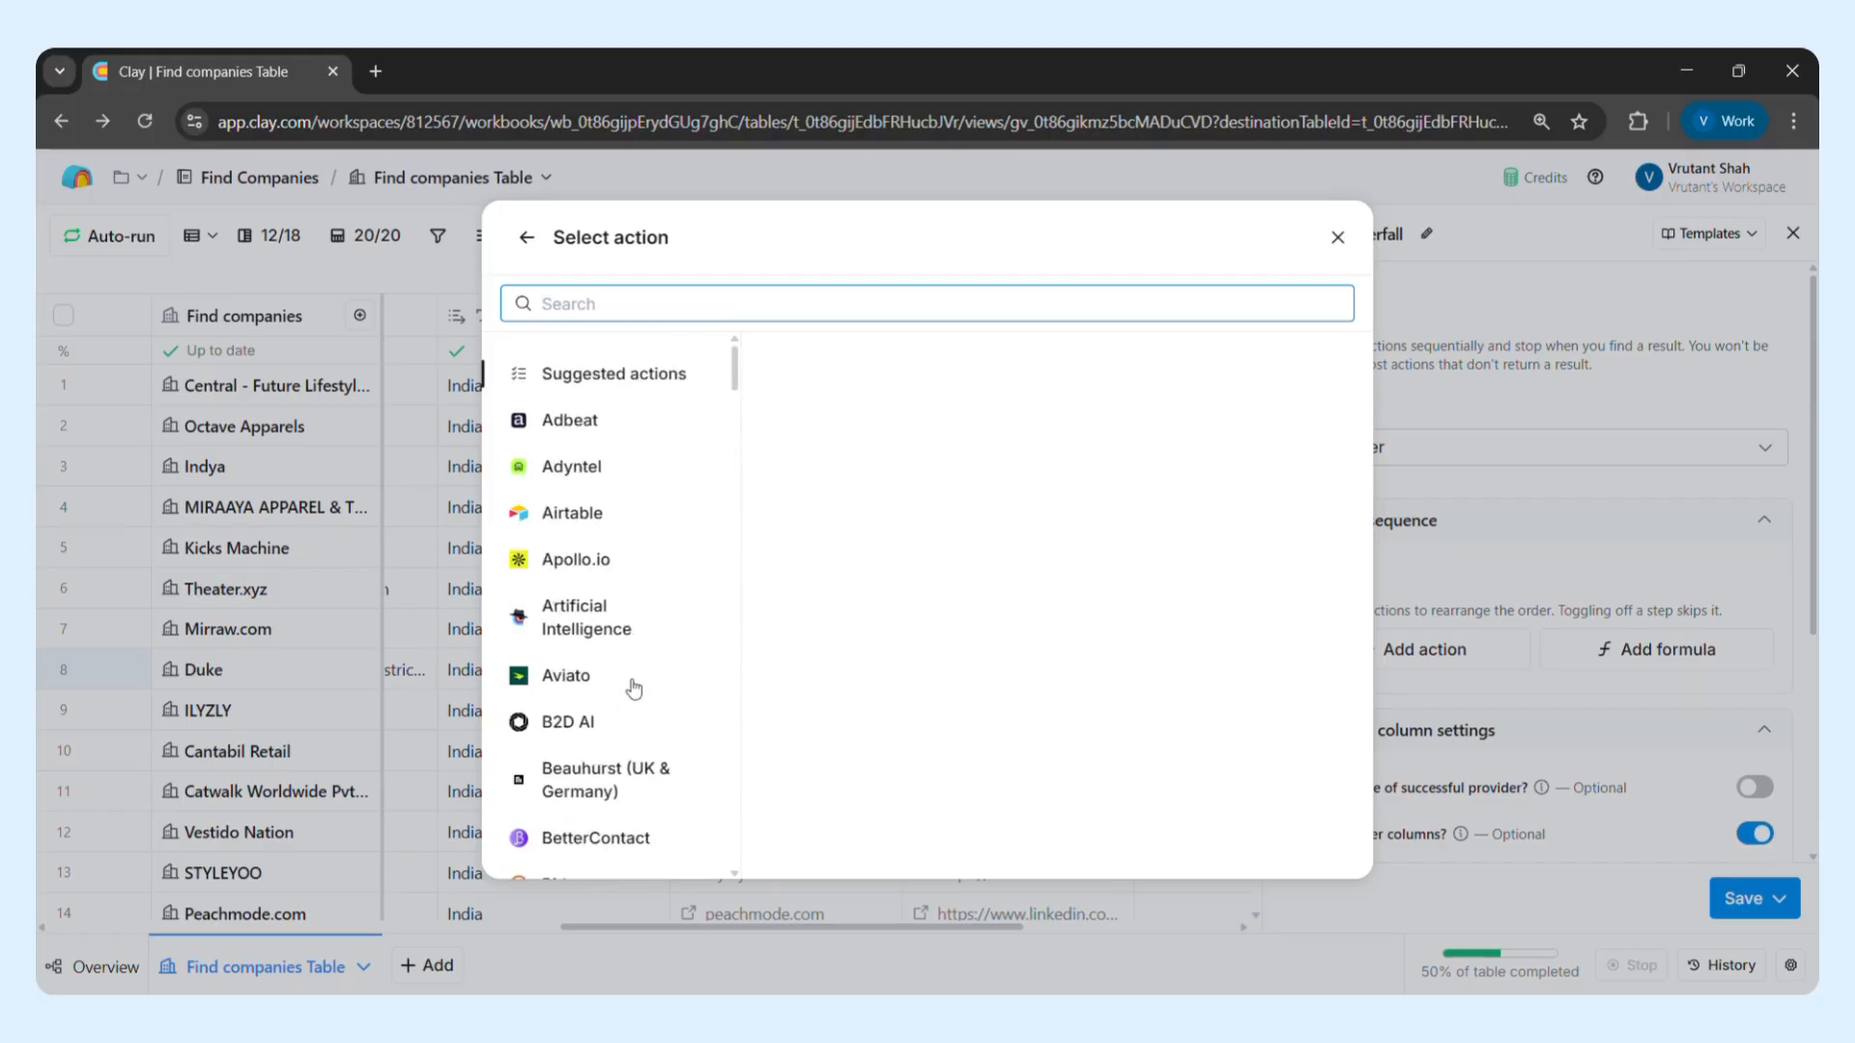
Examine the actions offered by the BuiltWith, Clearbit and Explorium providers
{"action": "scroll", "coordinate": [634, 689], "scroll_direction": "down", "scroll_amount": 3}
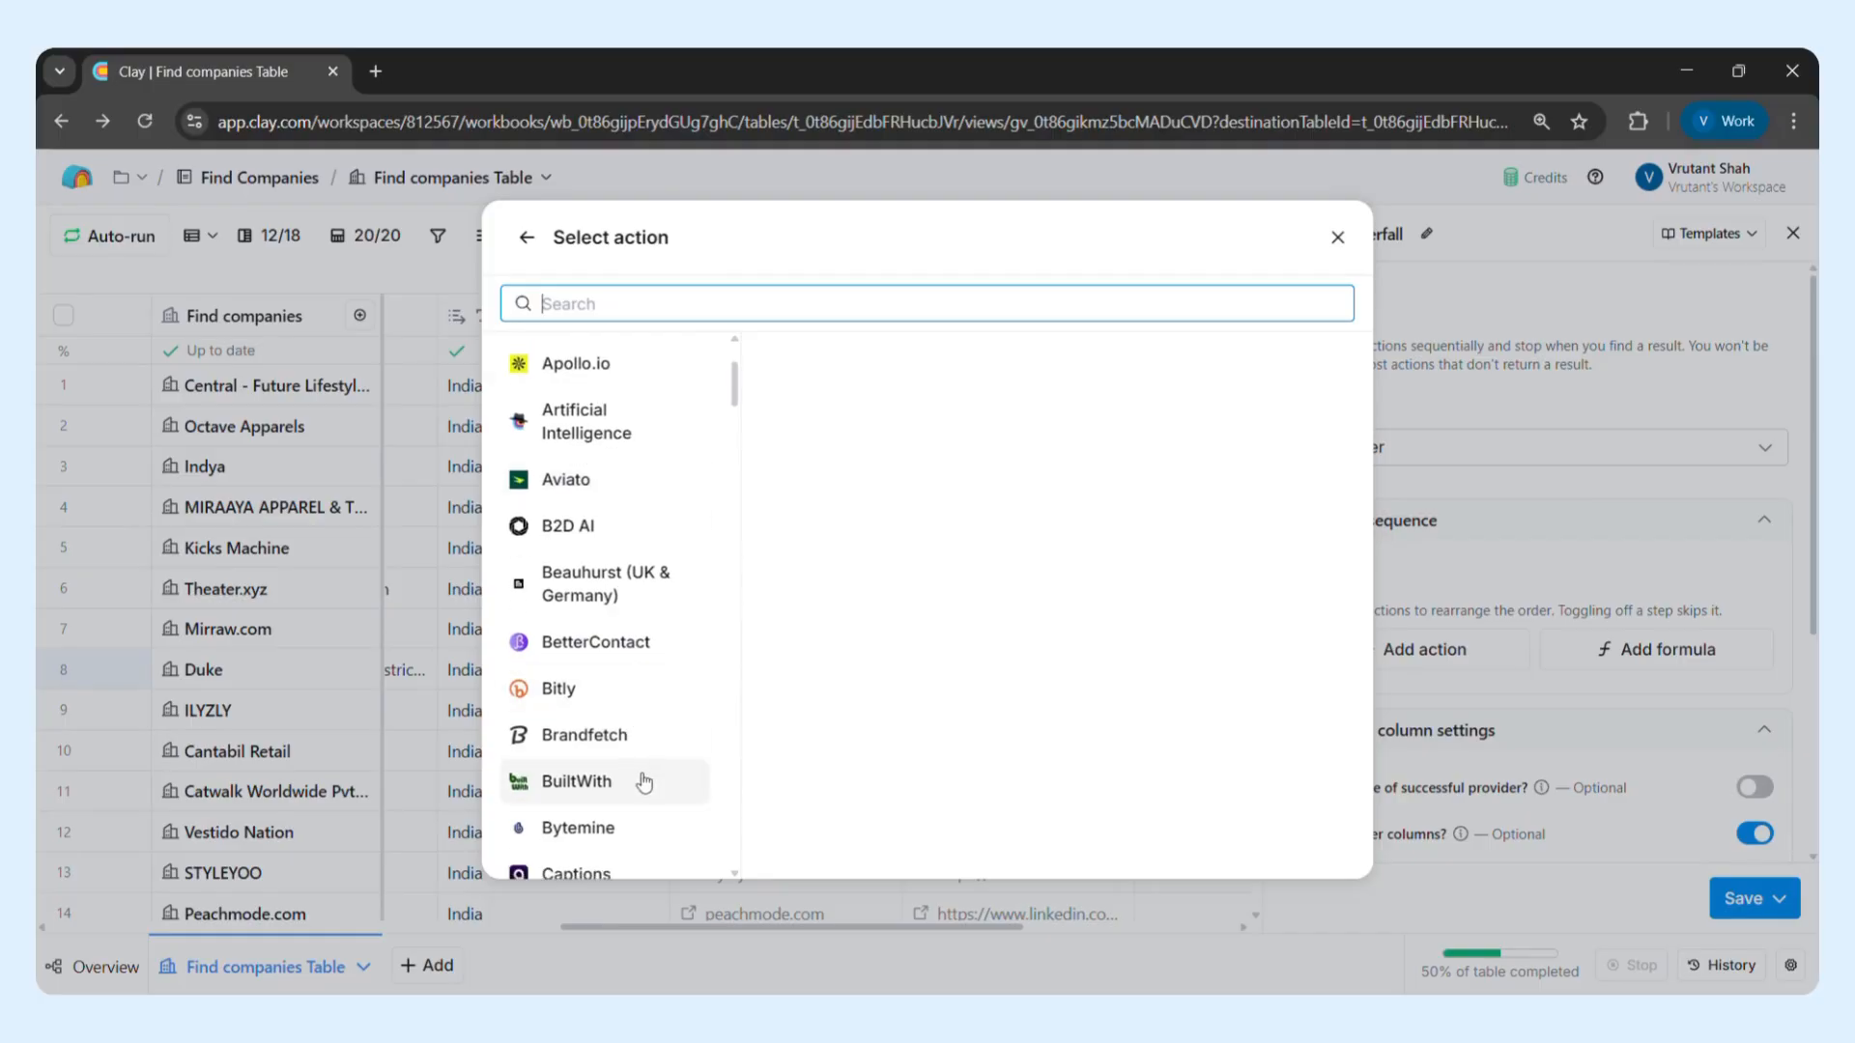
{"action": "left_click", "coordinate": [642, 778]}
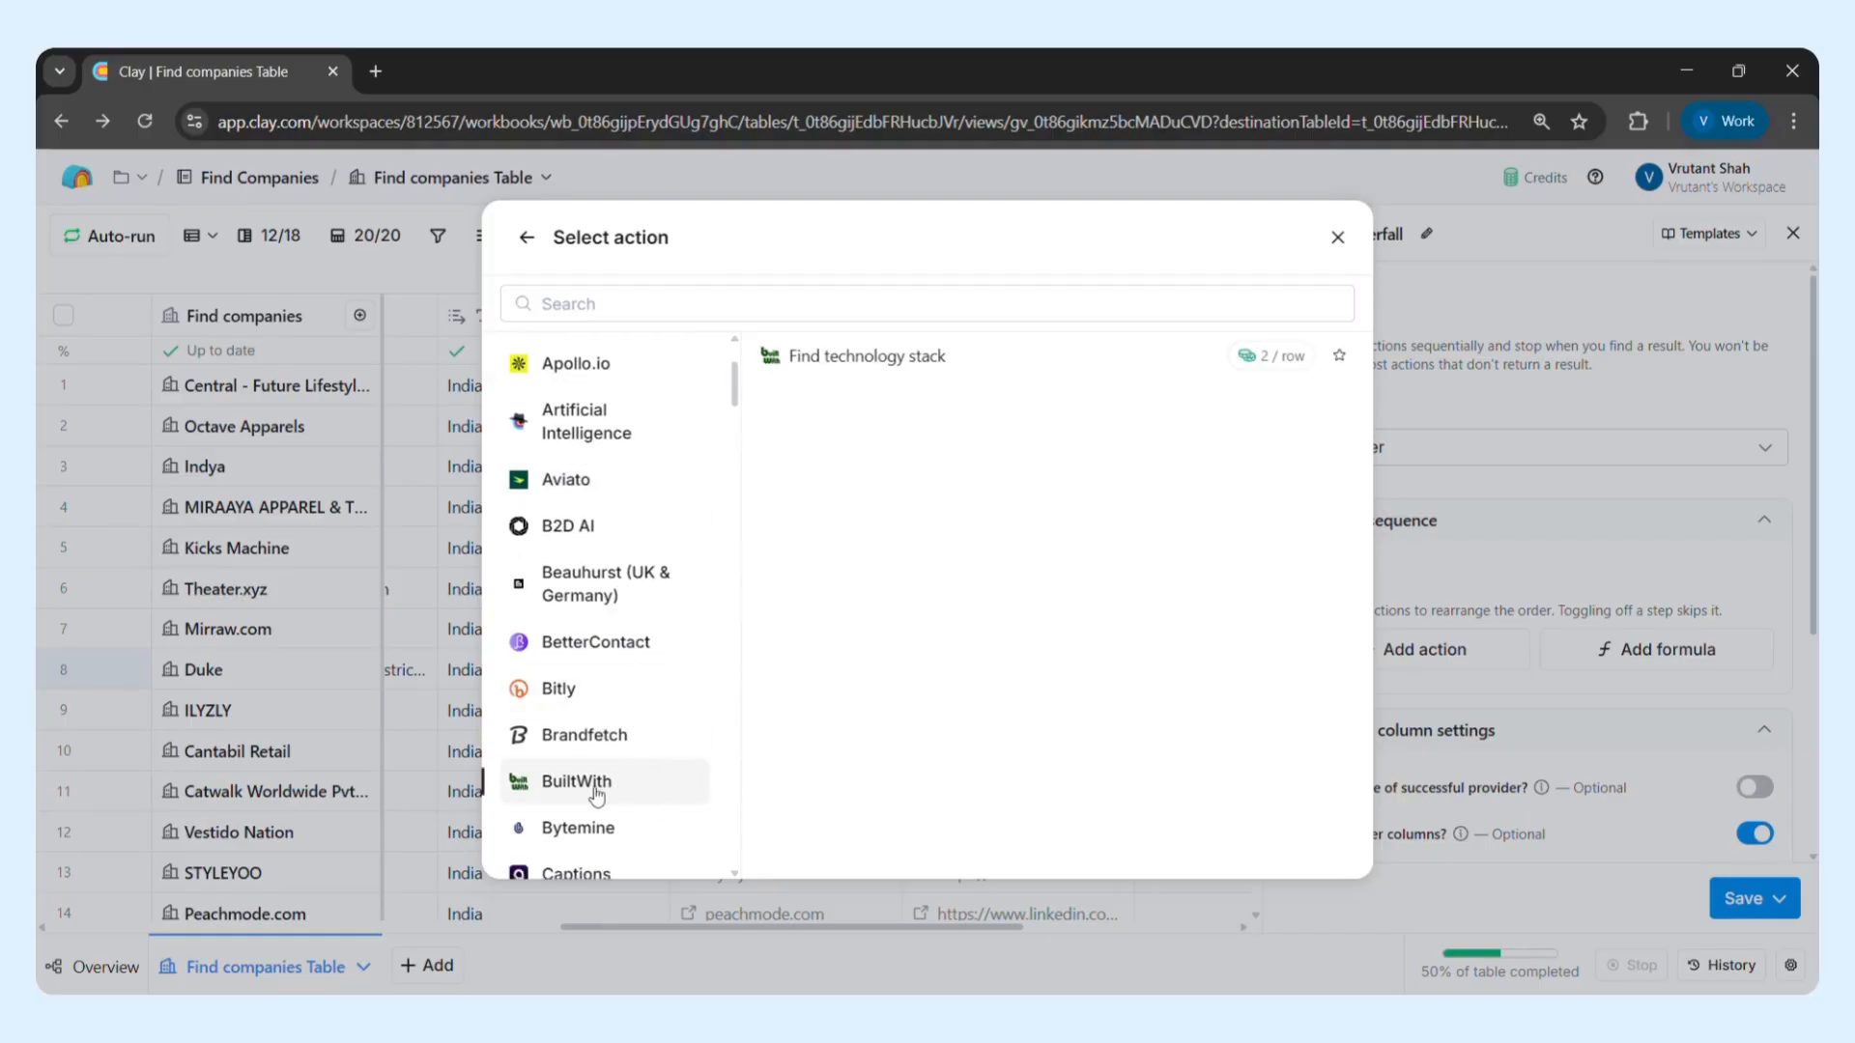
{"action": "scroll", "coordinate": [638, 794], "scroll_direction": "down", "scroll_amount": 2}
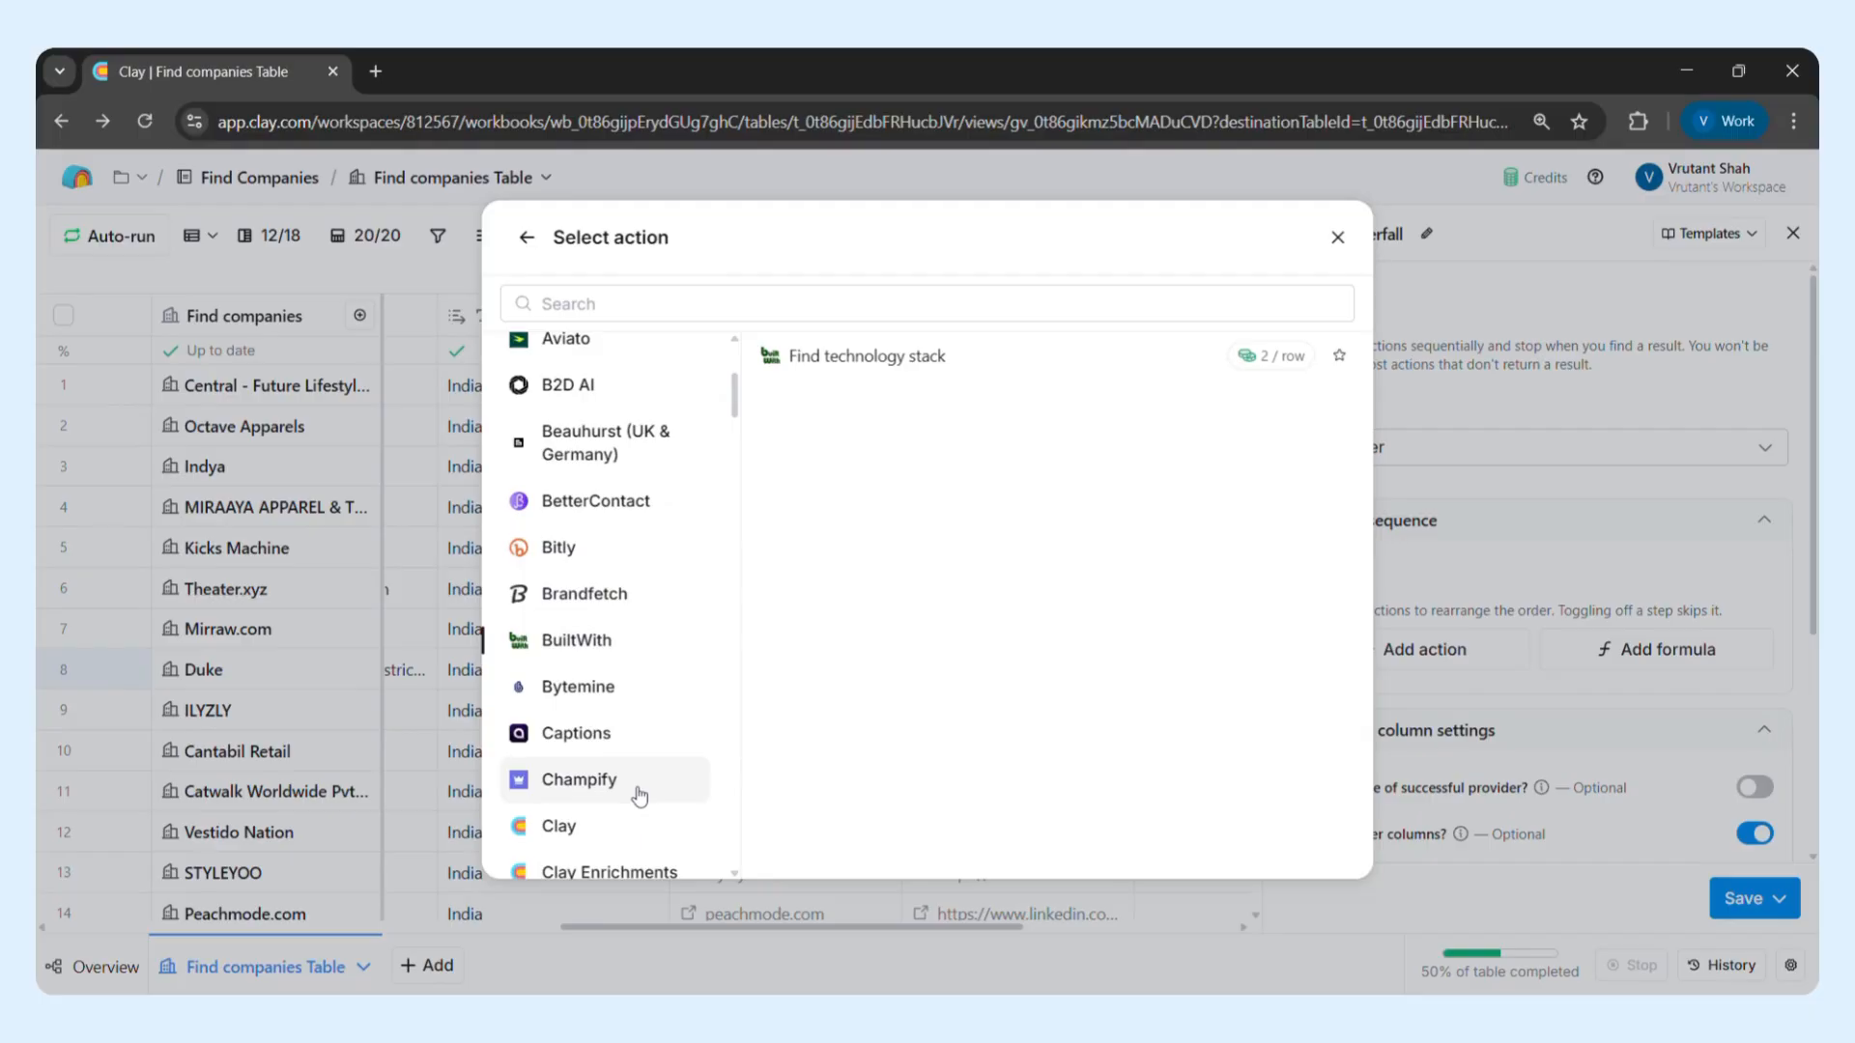
{"action": "scroll", "coordinate": [640, 795], "scroll_direction": "down", "scroll_amount": 2}
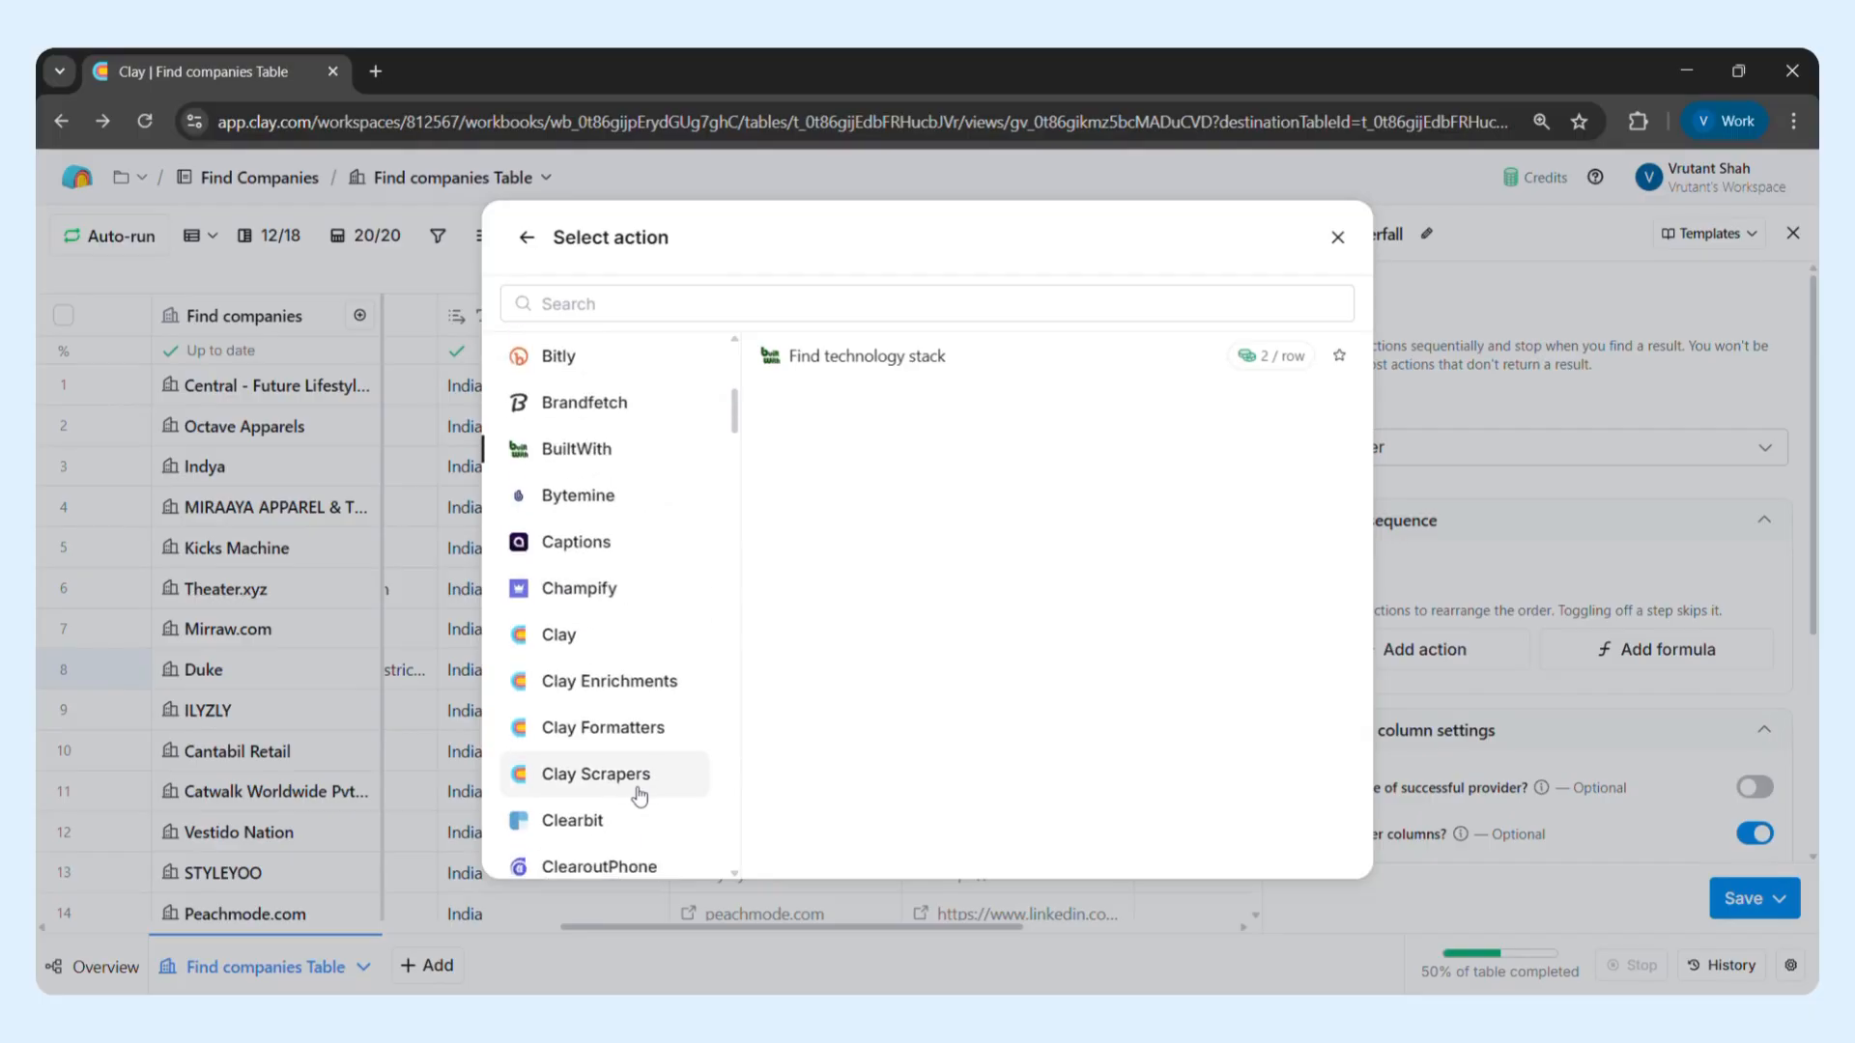
{"action": "scroll", "coordinate": [639, 795], "scroll_direction": "down", "scroll_amount": 1}
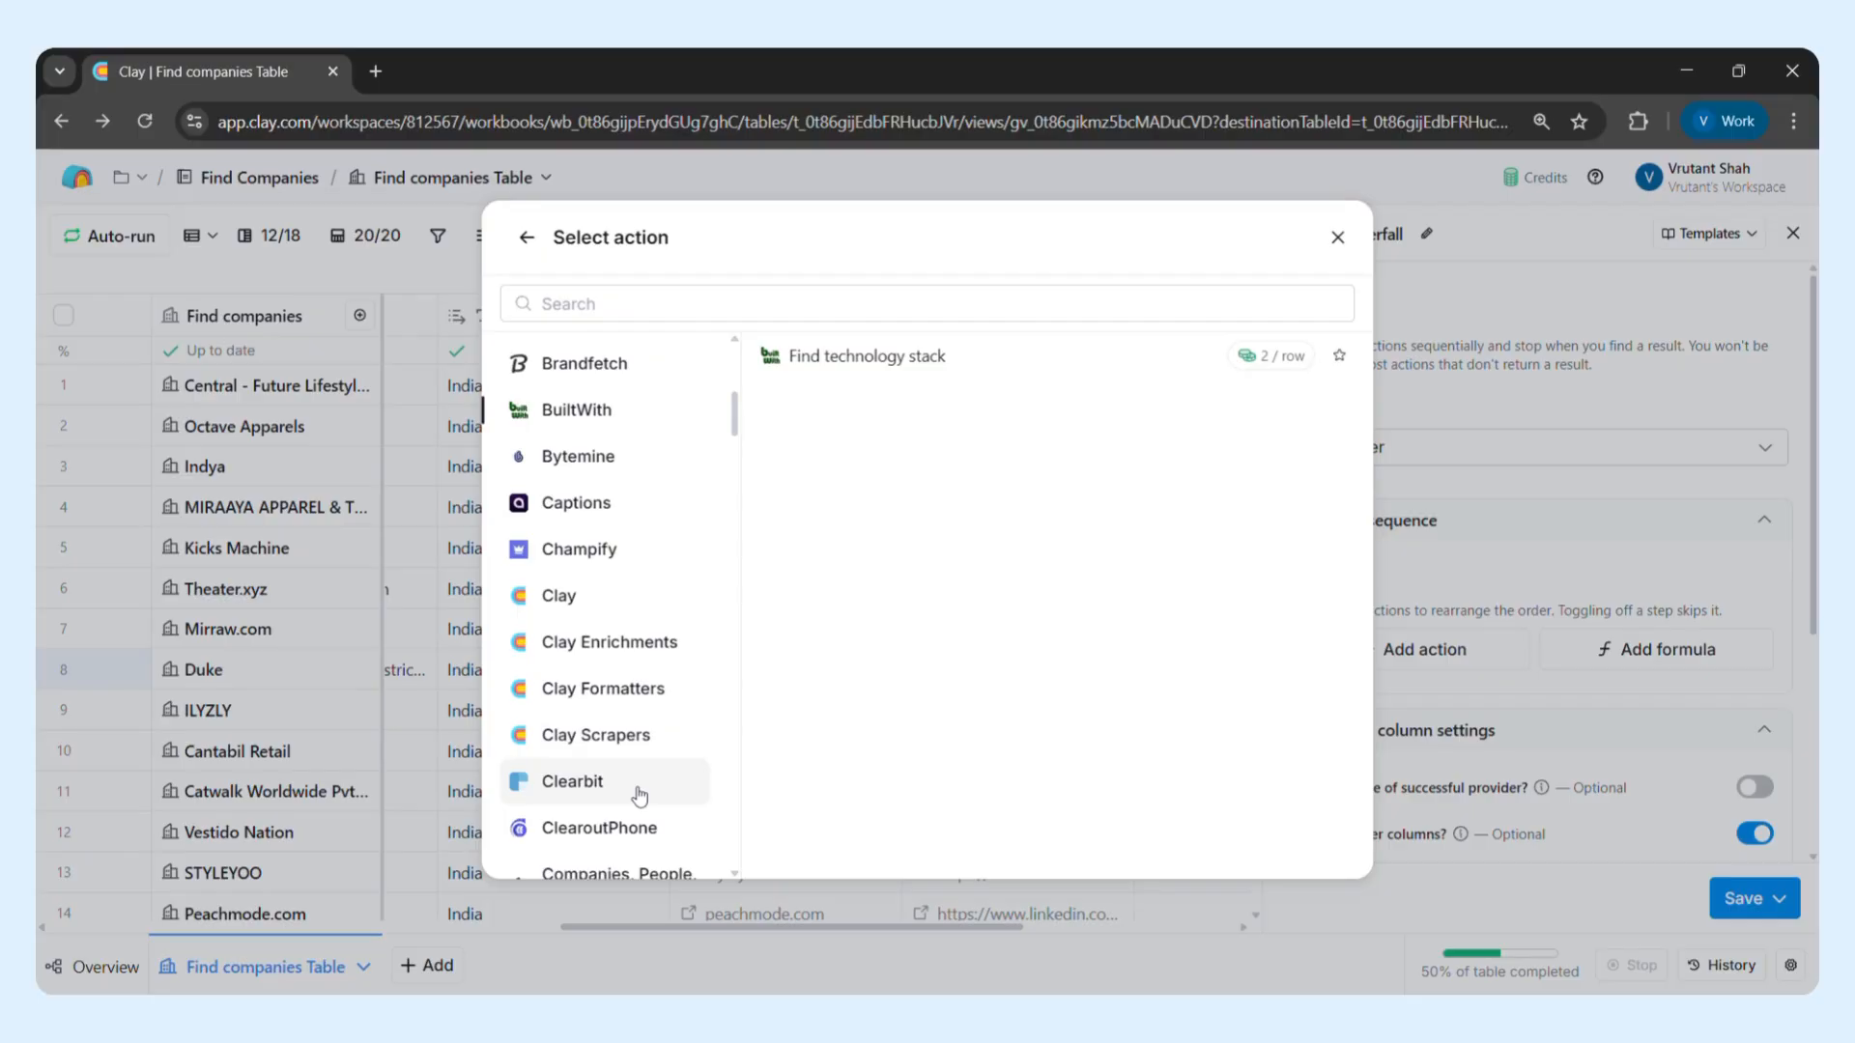
{"action": "left_click", "coordinate": [639, 795]}
{"action": "scroll", "coordinate": [639, 794], "scroll_direction": "down", "scroll_amount": 4}
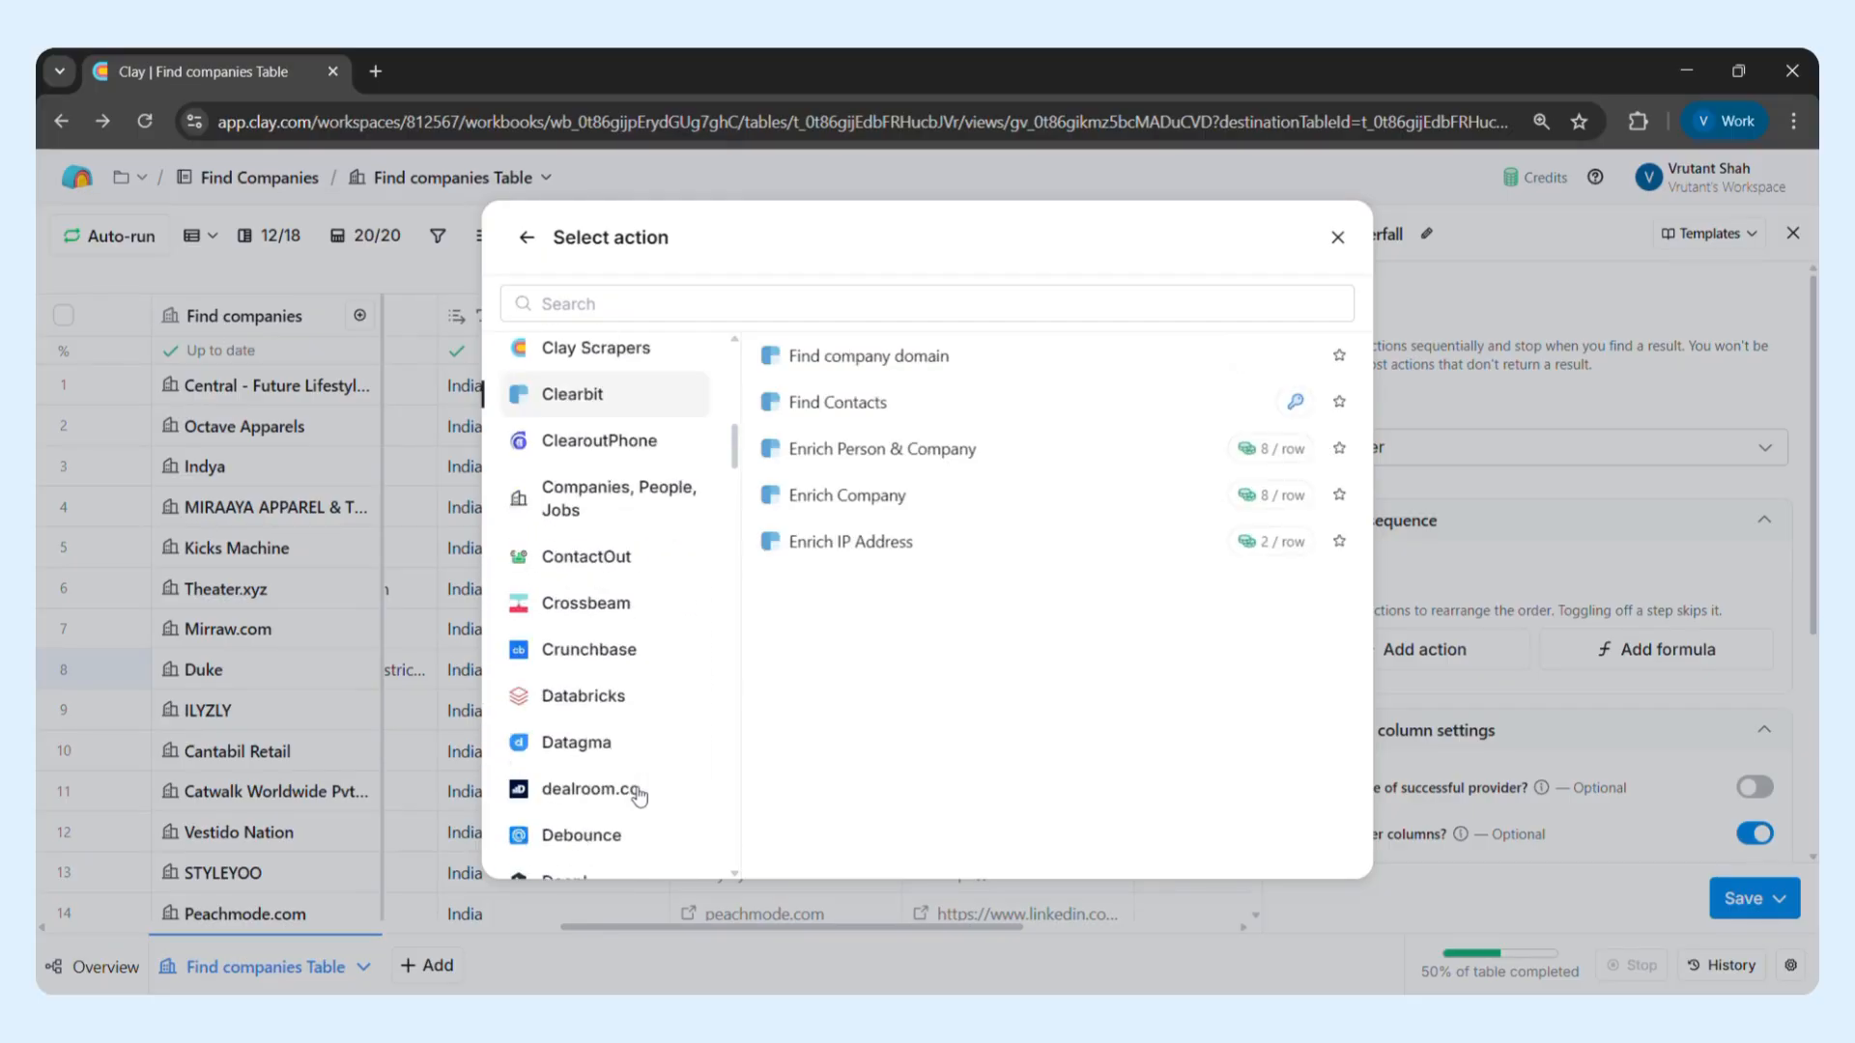
{"action": "scroll", "coordinate": [639, 796], "scroll_direction": "down", "scroll_amount": 2}
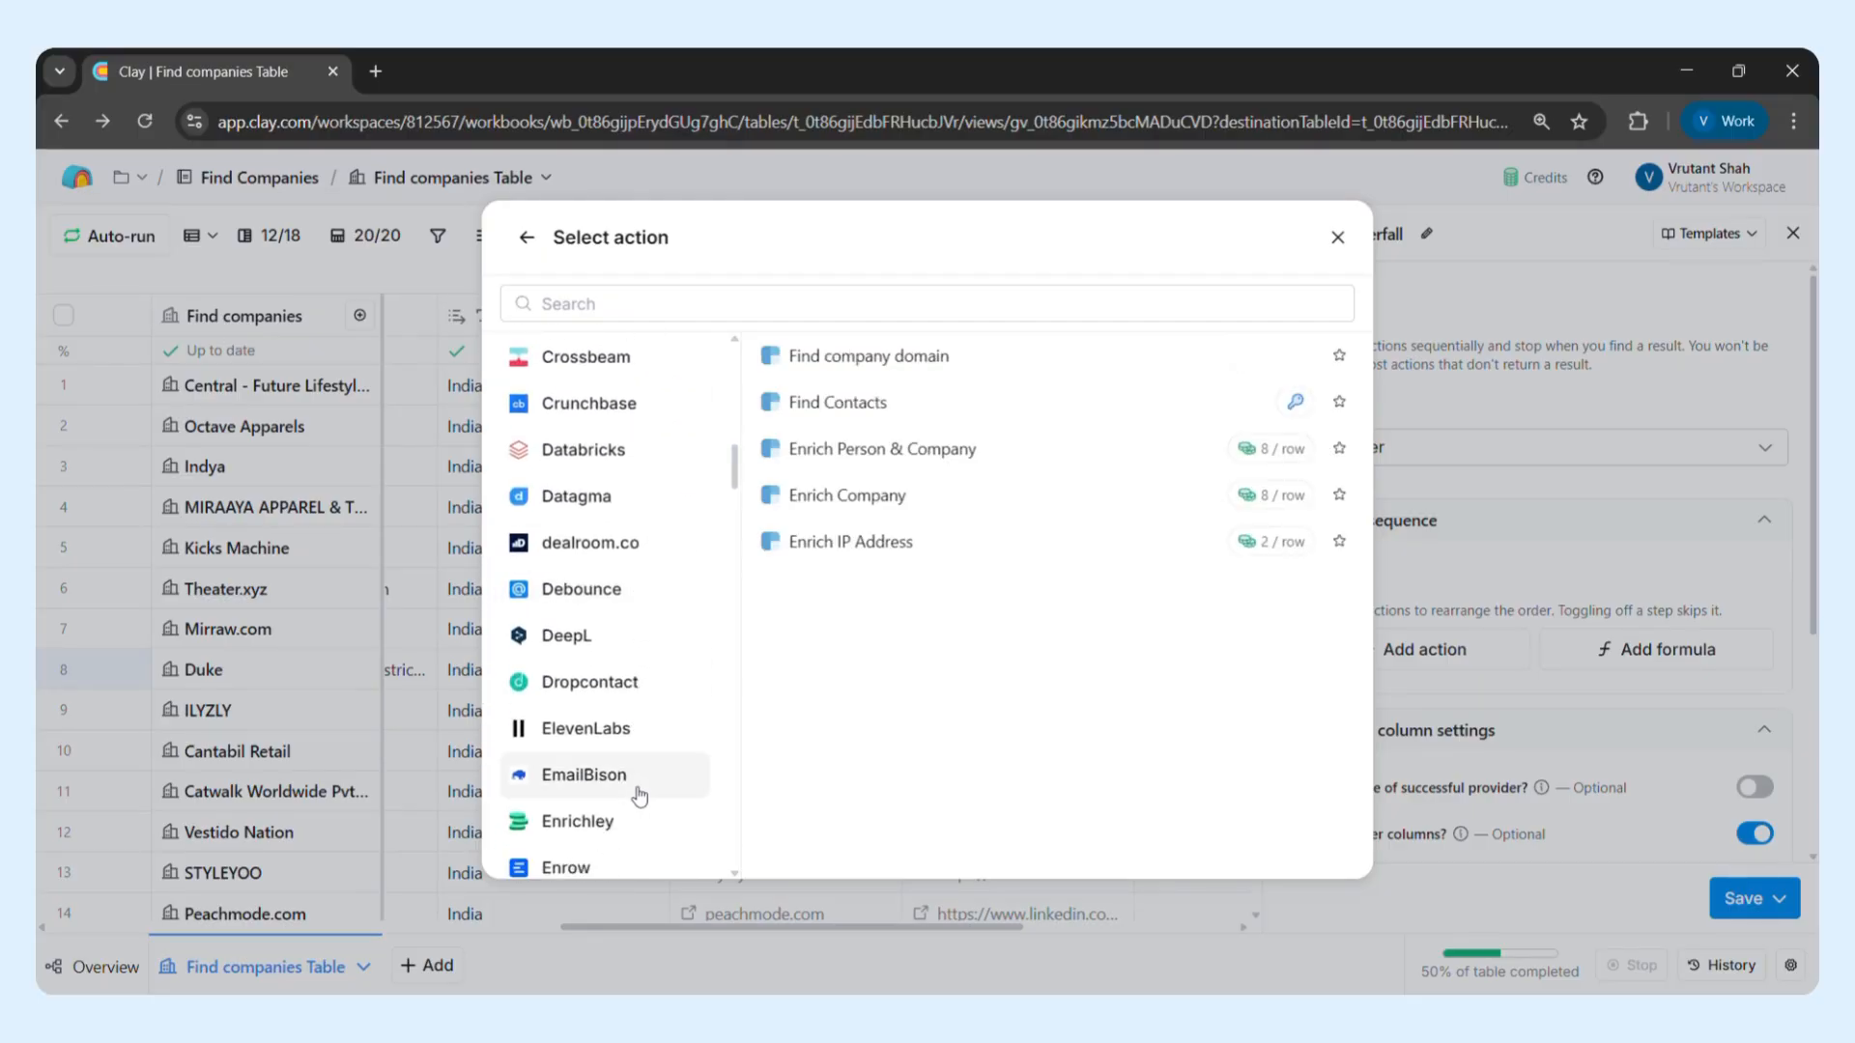
{"action": "scroll", "coordinate": [639, 794], "scroll_direction": "down", "scroll_amount": 2}
{"action": "left_click", "coordinate": [639, 713]}
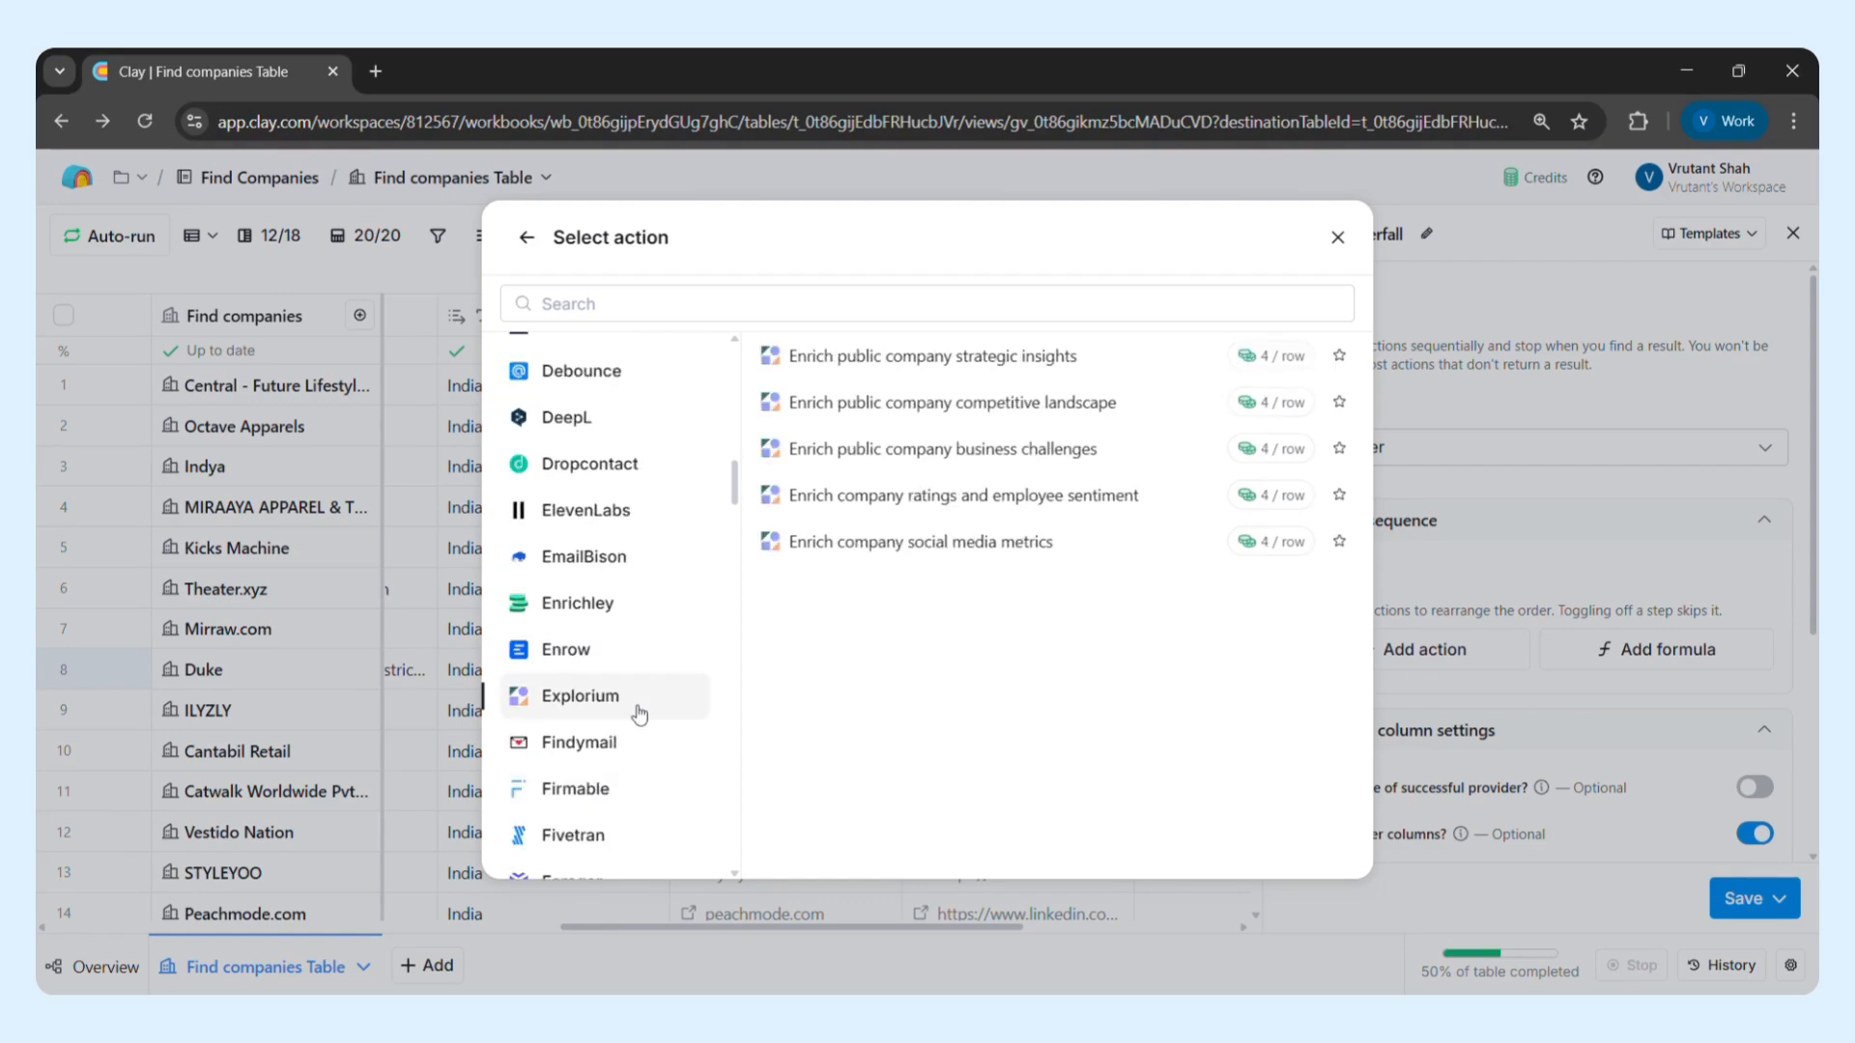
{"action": "scroll", "coordinate": [636, 713], "scroll_direction": "up", "scroll_amount": 10}
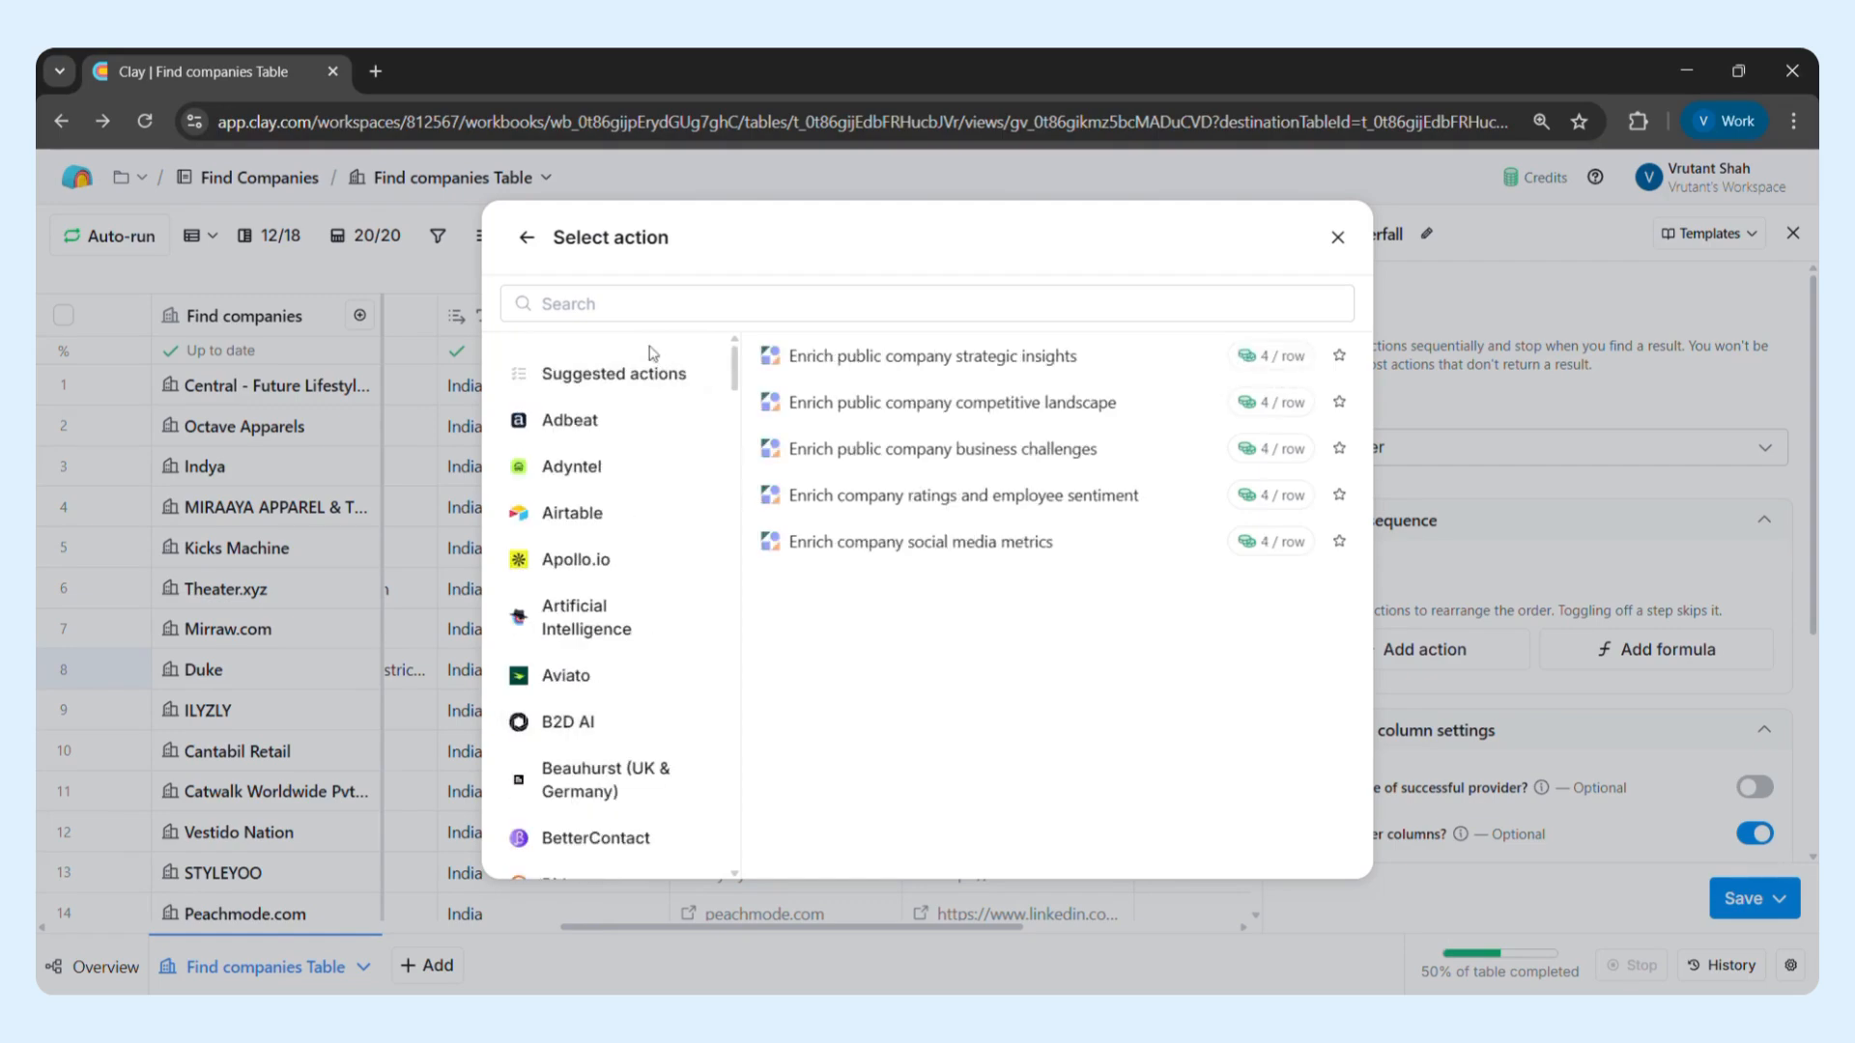
Search the actions for "website traffic" and choose Semrush's Get company website traffic's geographic distribution for the waterfall
{"action": "left_click", "coordinate": [645, 310]}
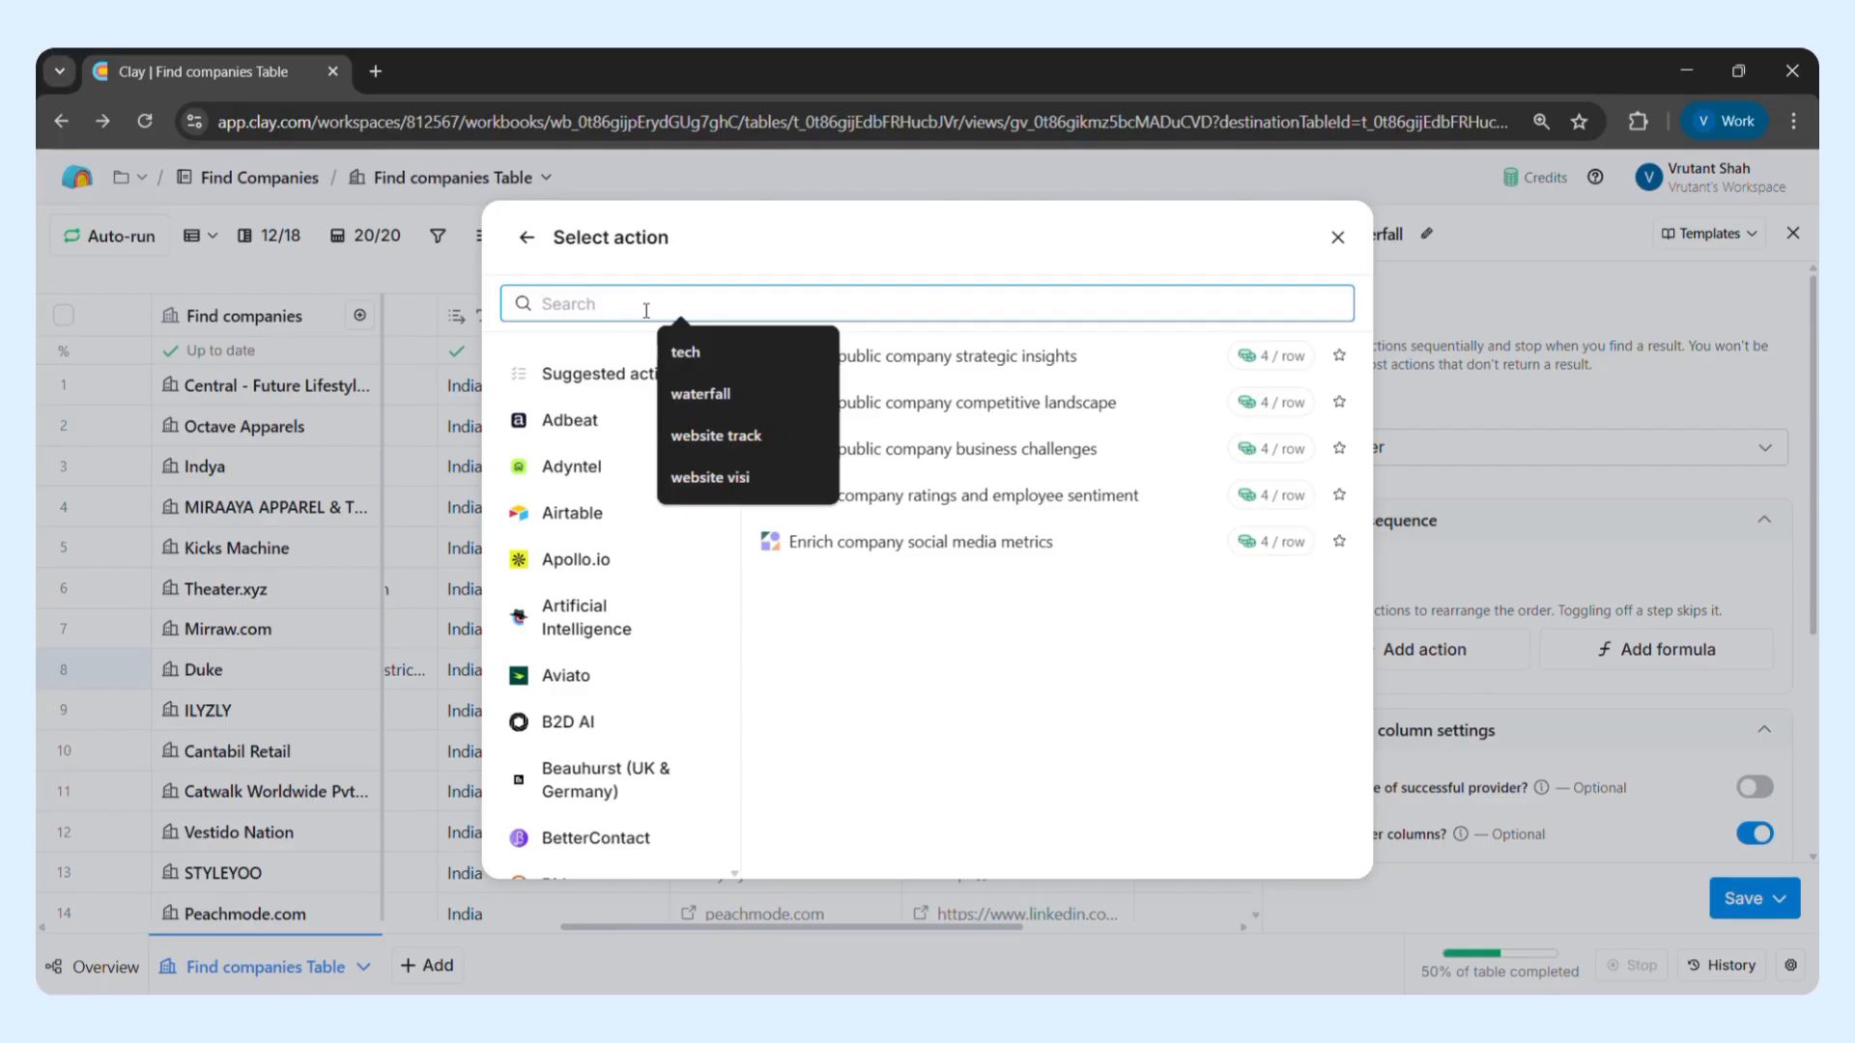
{"action": "type", "text": "websi"}
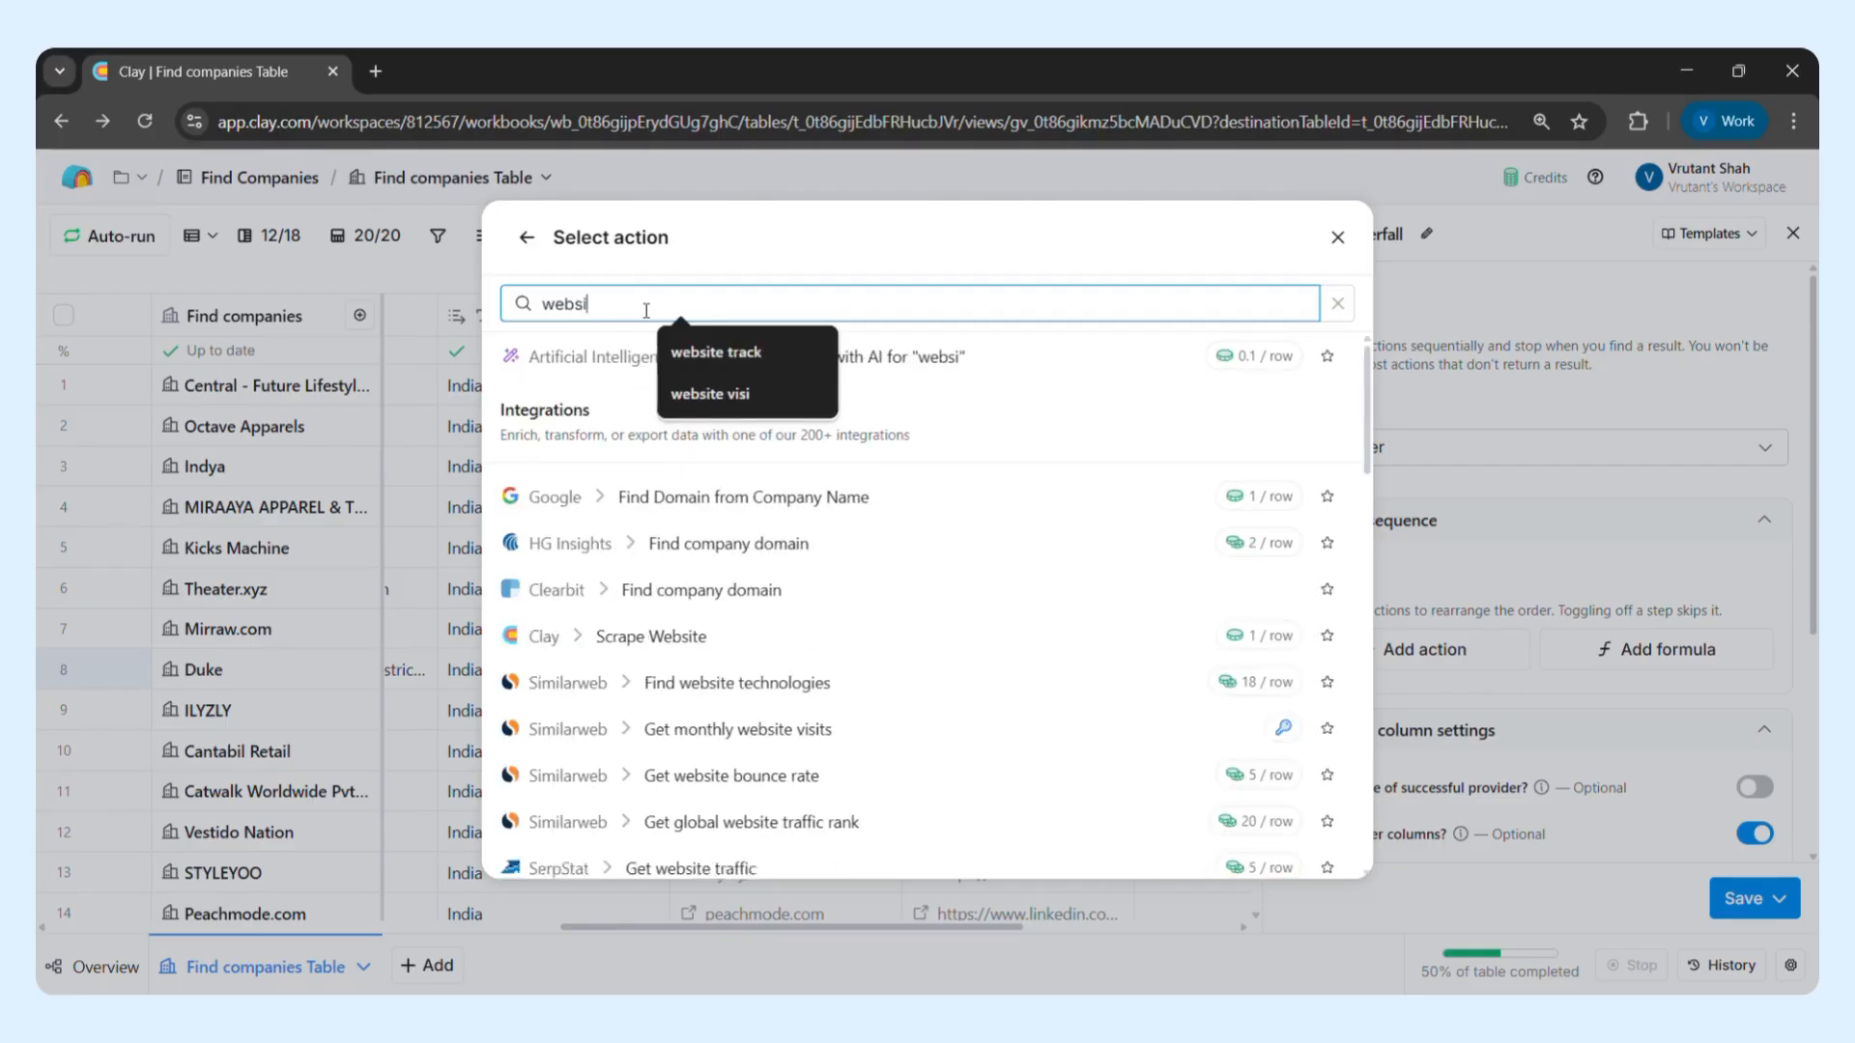
{"action": "type", "text": "te traffic"}
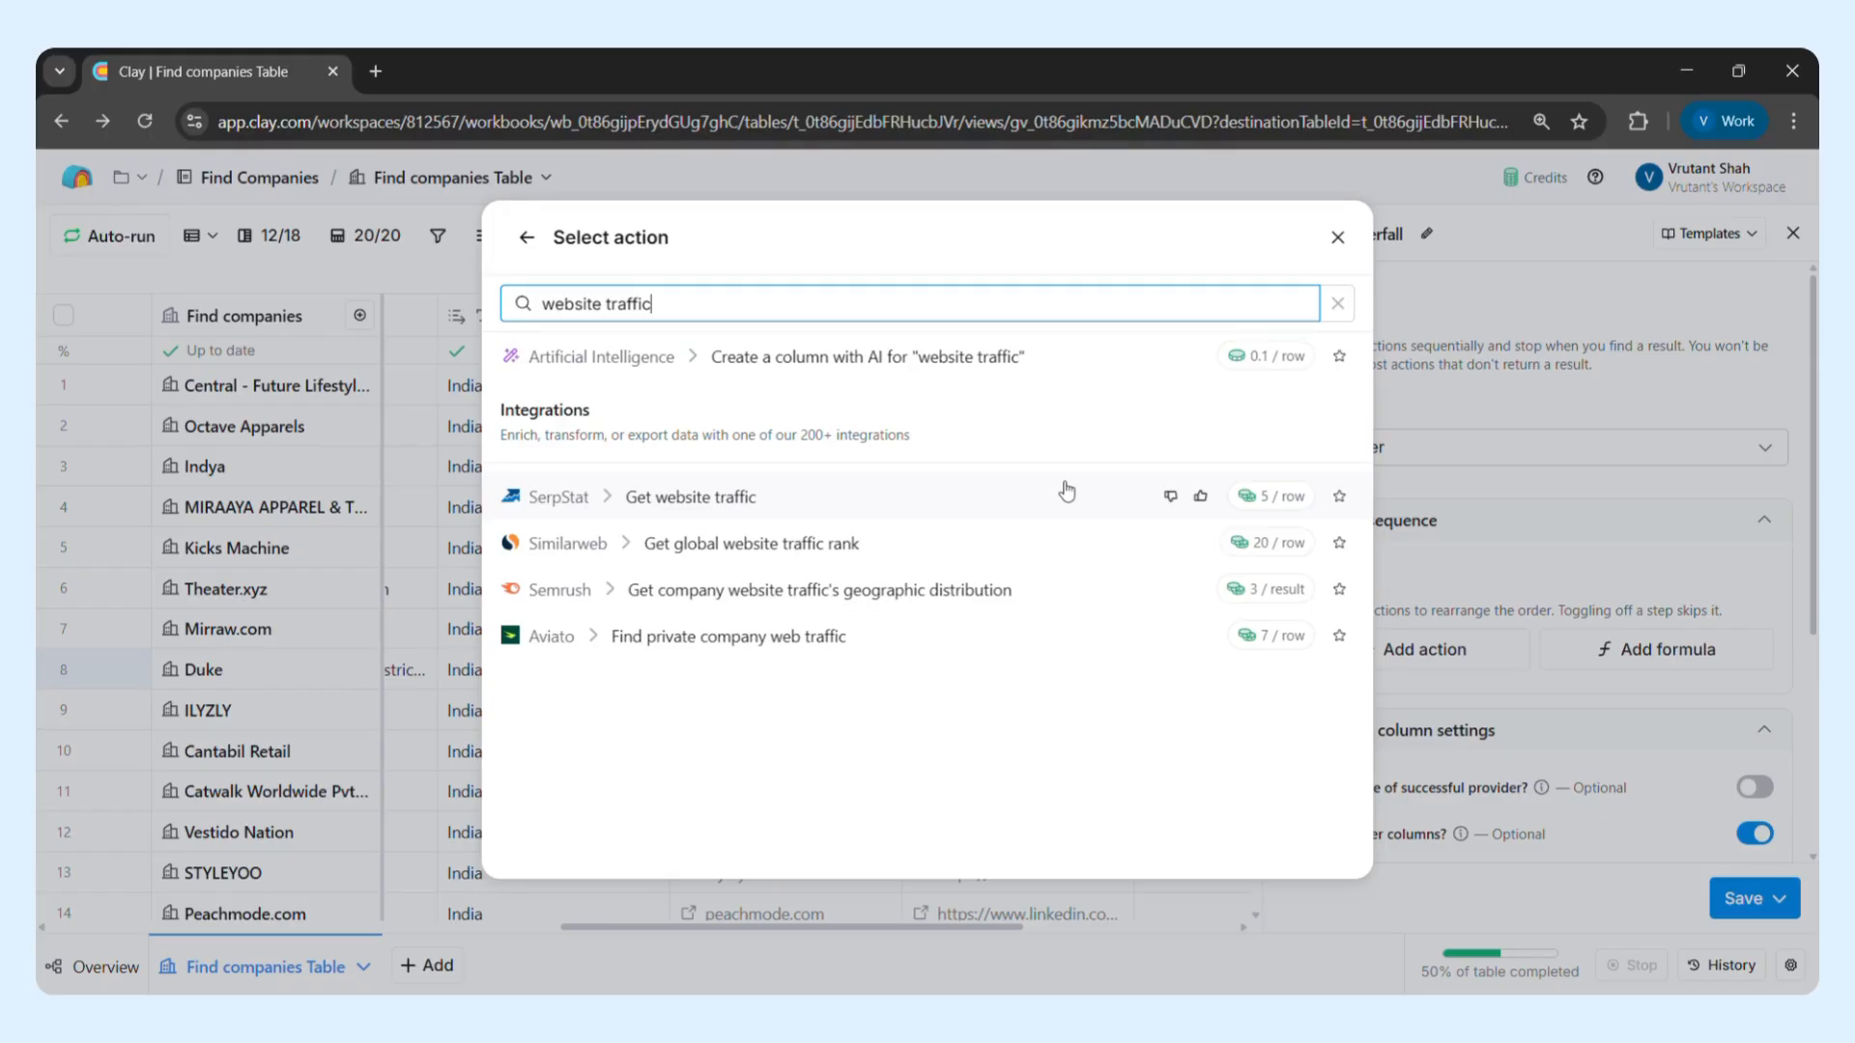
{"action": "left_click", "coordinate": [1091, 599]}
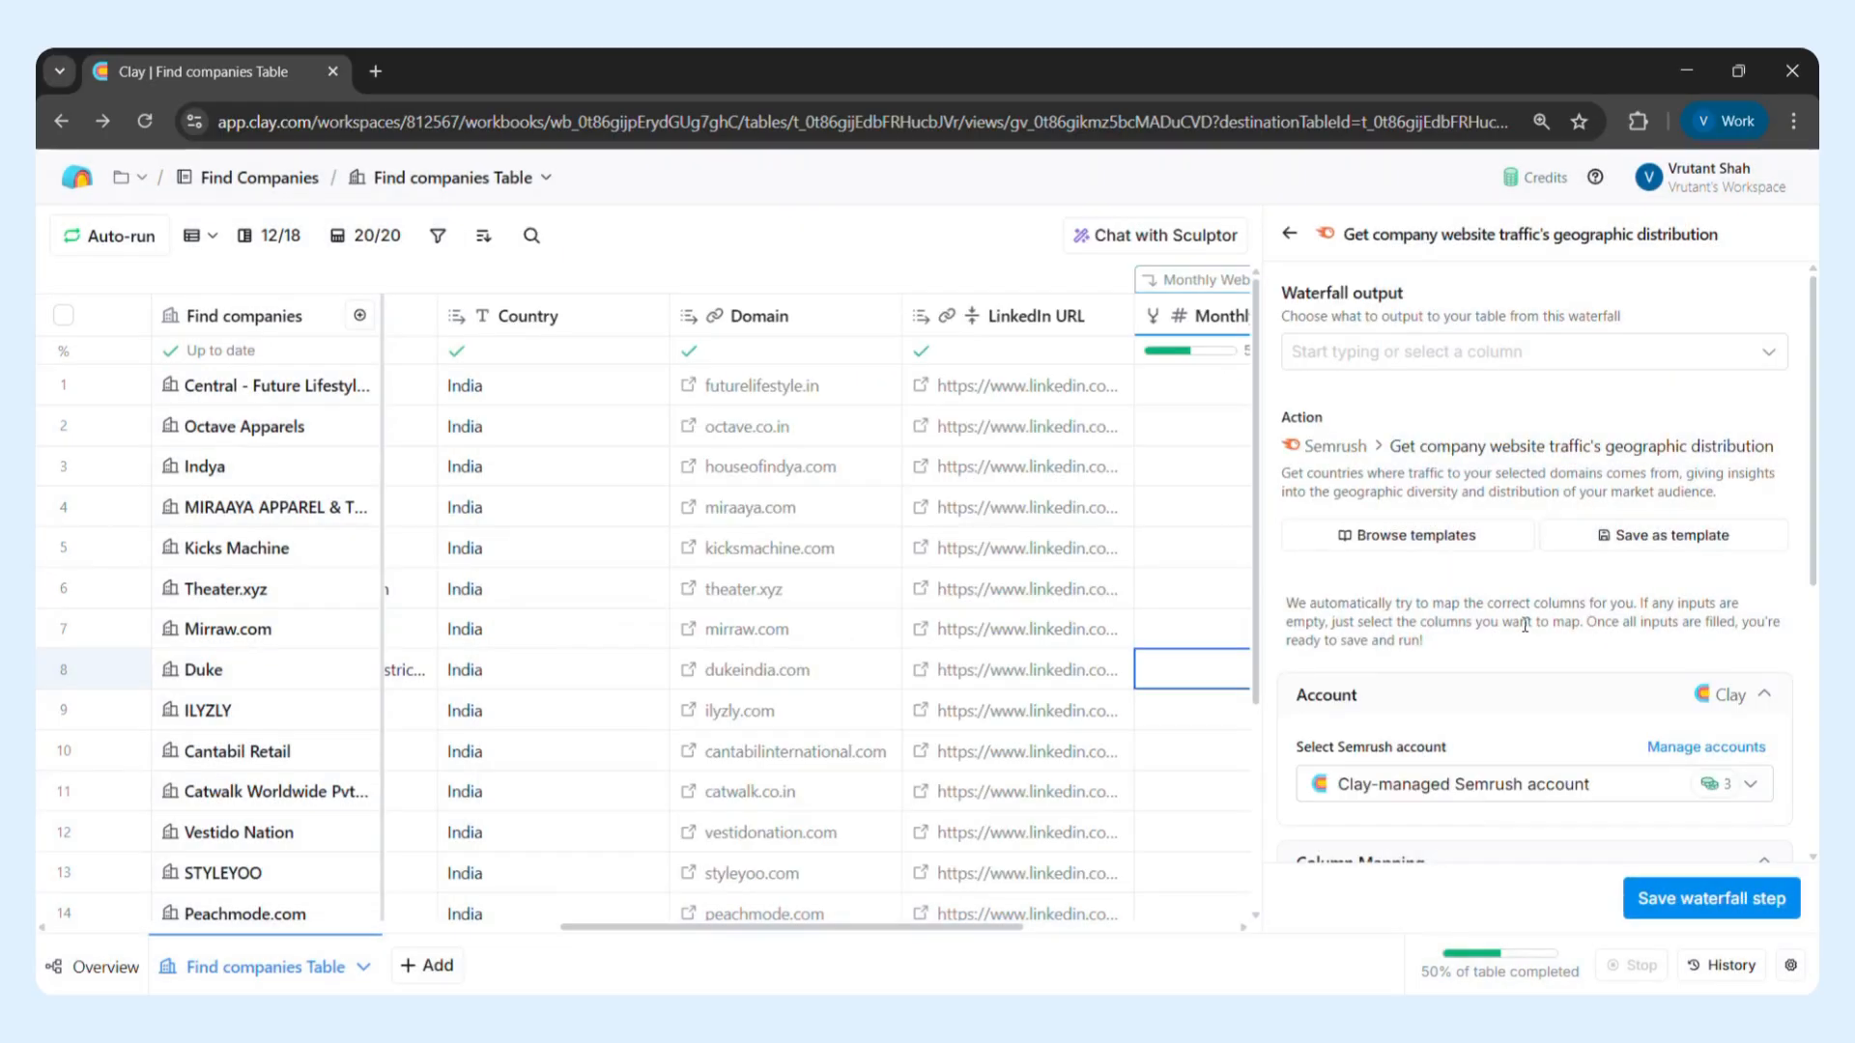
Review the account and column mapping of Semrush's geographic distribution action, including its target type options, and save it as a waterfall step
{"action": "scroll", "coordinate": [1524, 626], "scroll_direction": "down", "scroll_amount": 1}
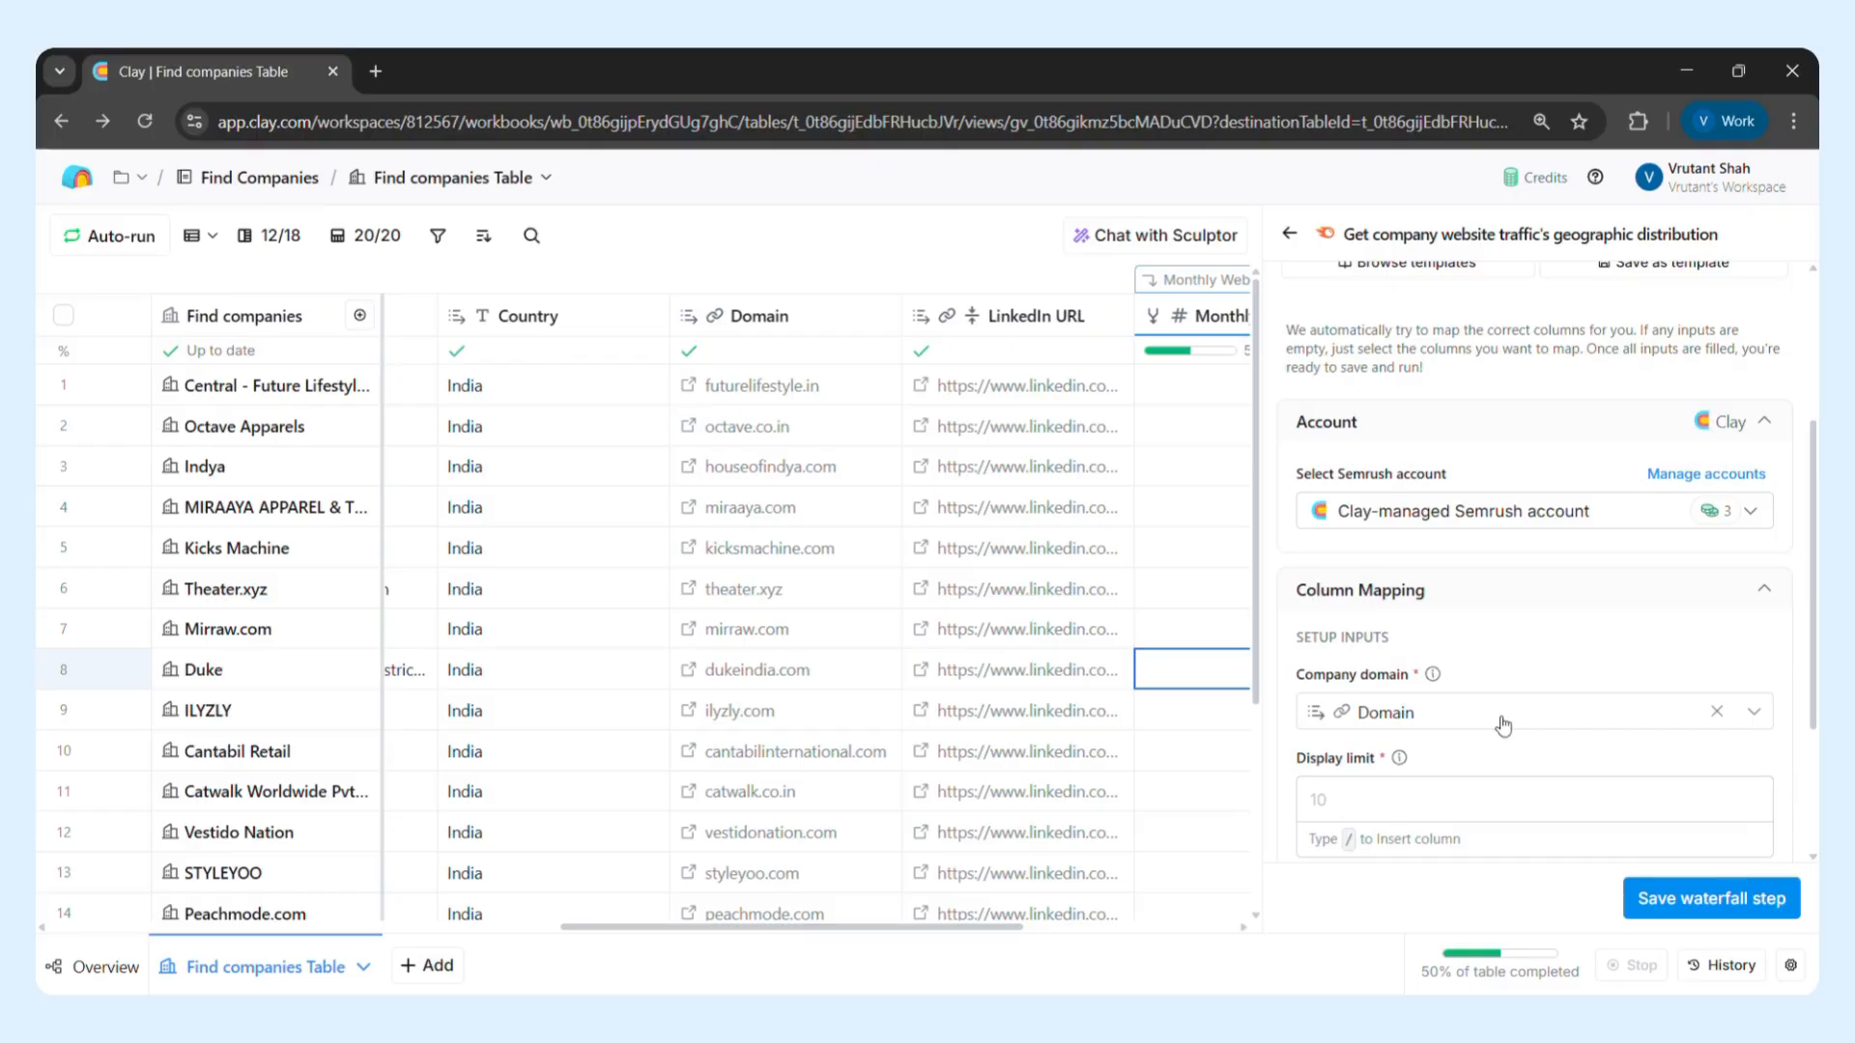
{"action": "scroll", "coordinate": [1504, 724], "scroll_direction": "down", "scroll_amount": 3}
{"action": "left_click", "coordinate": [1394, 692]}
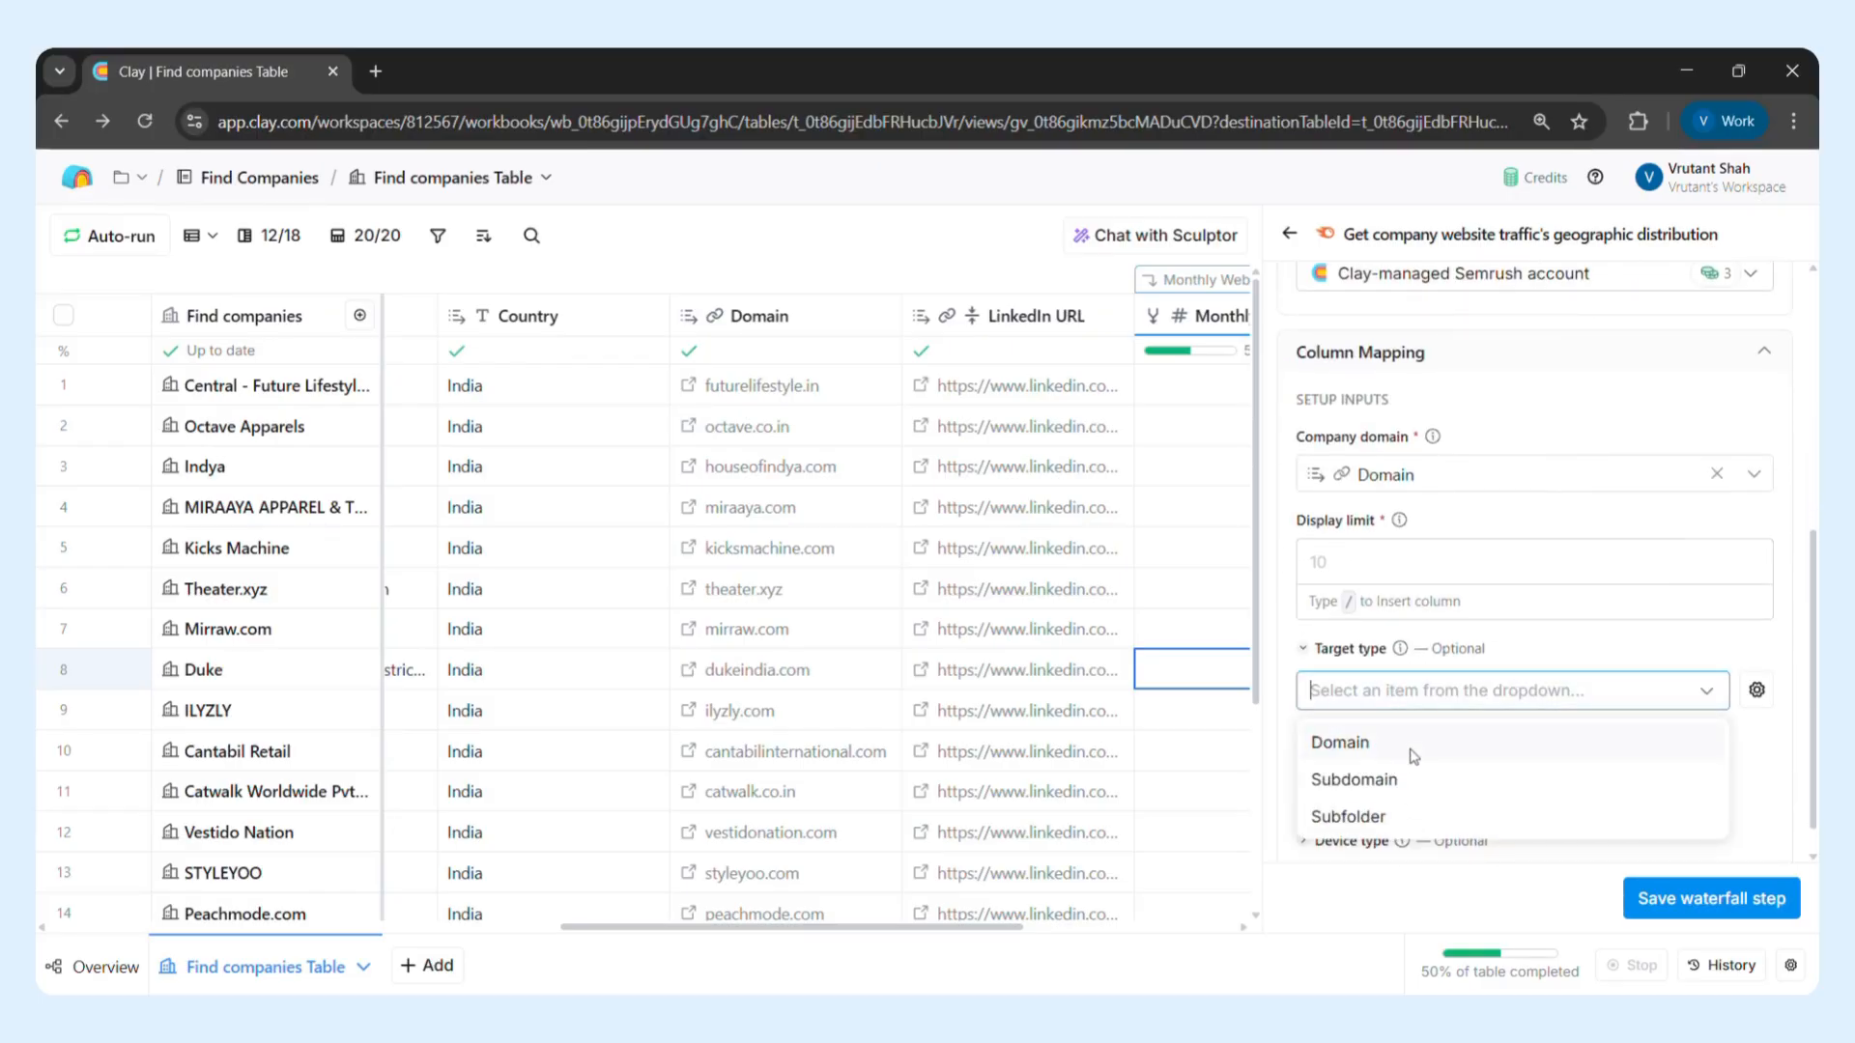
{"action": "left_click", "coordinate": [1519, 623]}
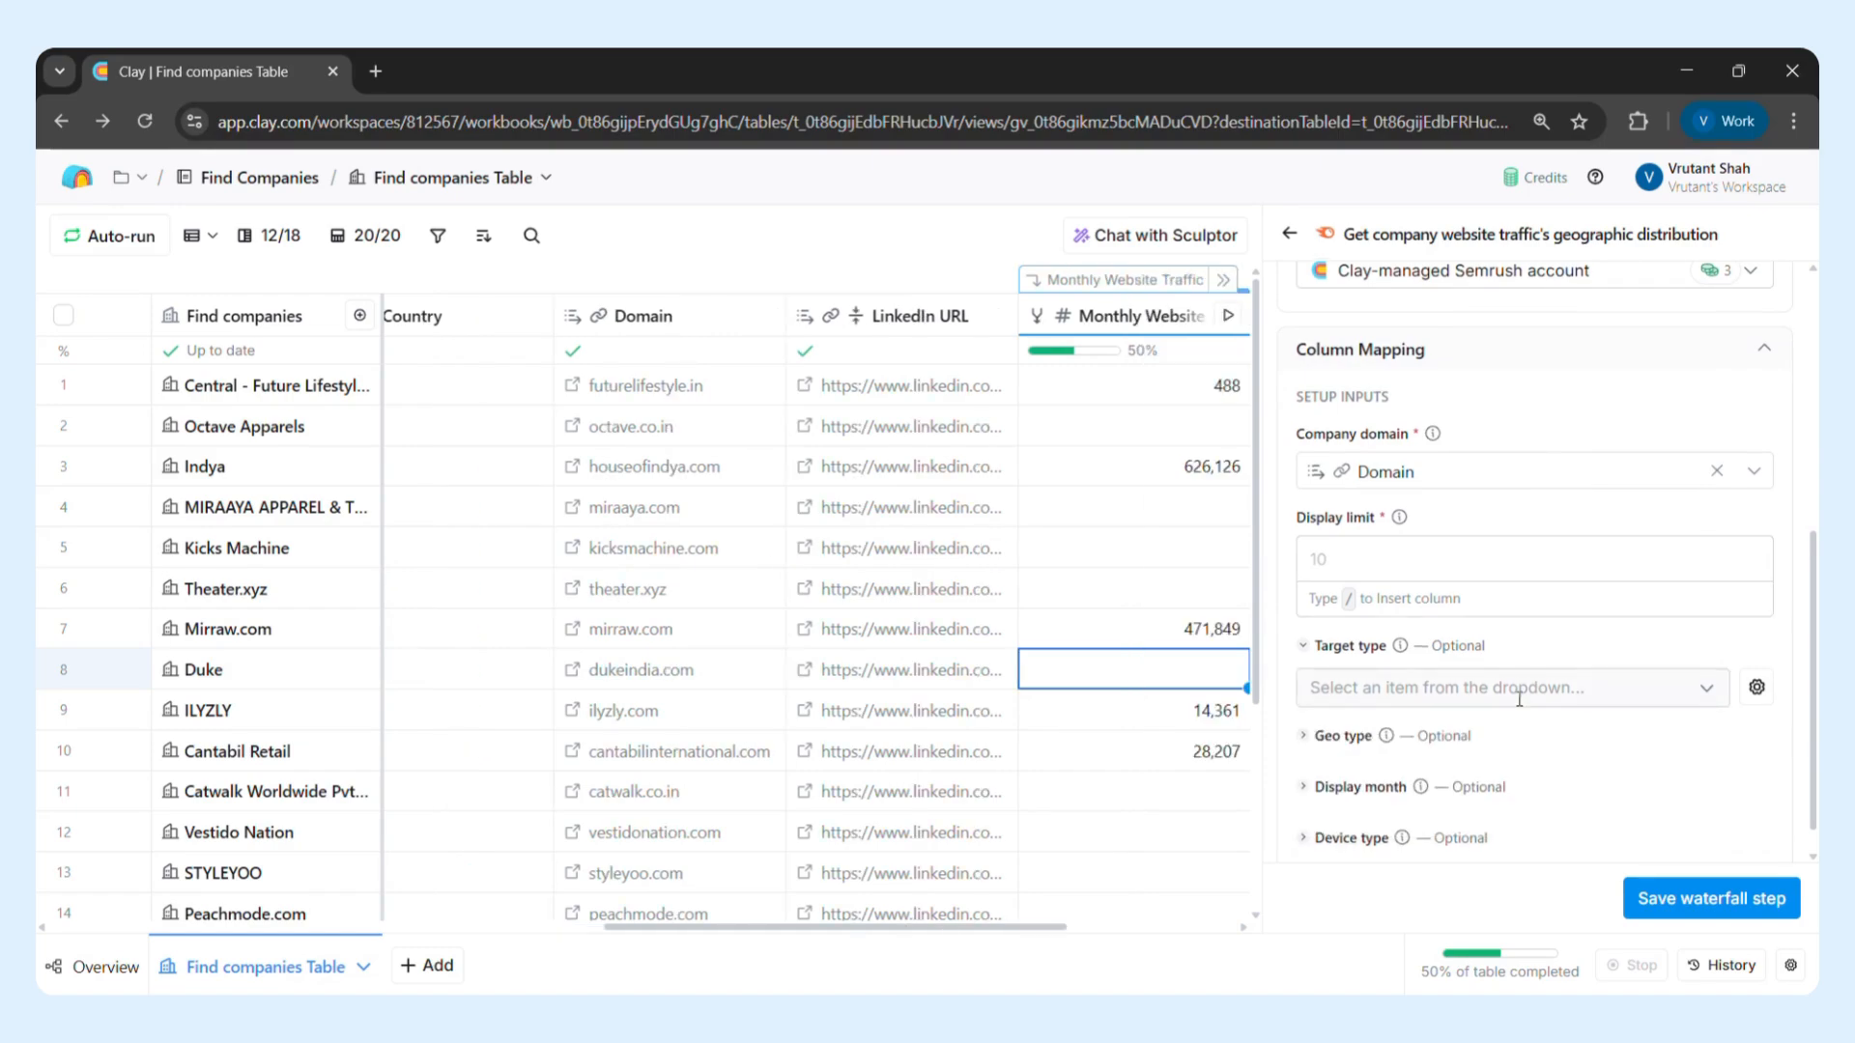
{"action": "scroll", "coordinate": [1521, 698], "scroll_direction": "down", "scroll_amount": 1}
{"action": "left_click", "coordinate": [1693, 905]}
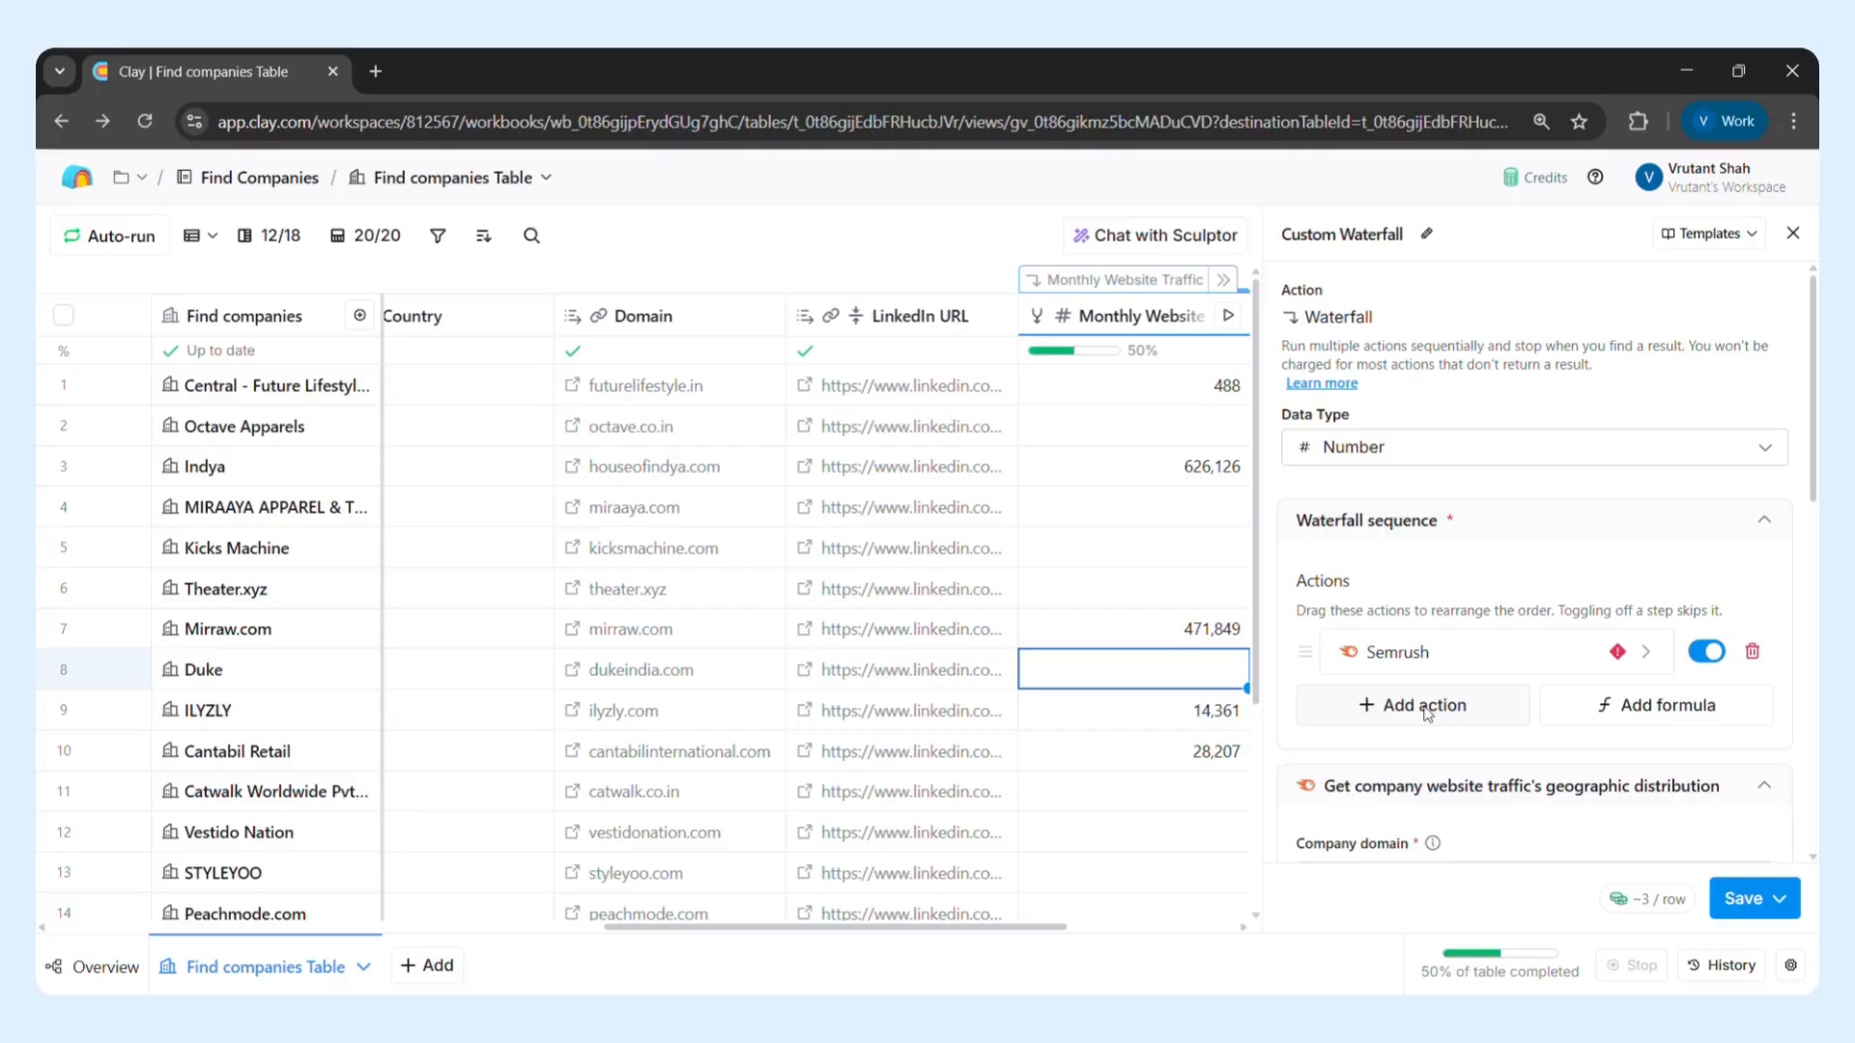
Add Similarweb's Get global website traffic rank as another waterfall action, found by searching "website traffic", and save it as a waterfall step
{"action": "left_click", "coordinate": [1426, 712]}
{"action": "type", "text": "websit"}
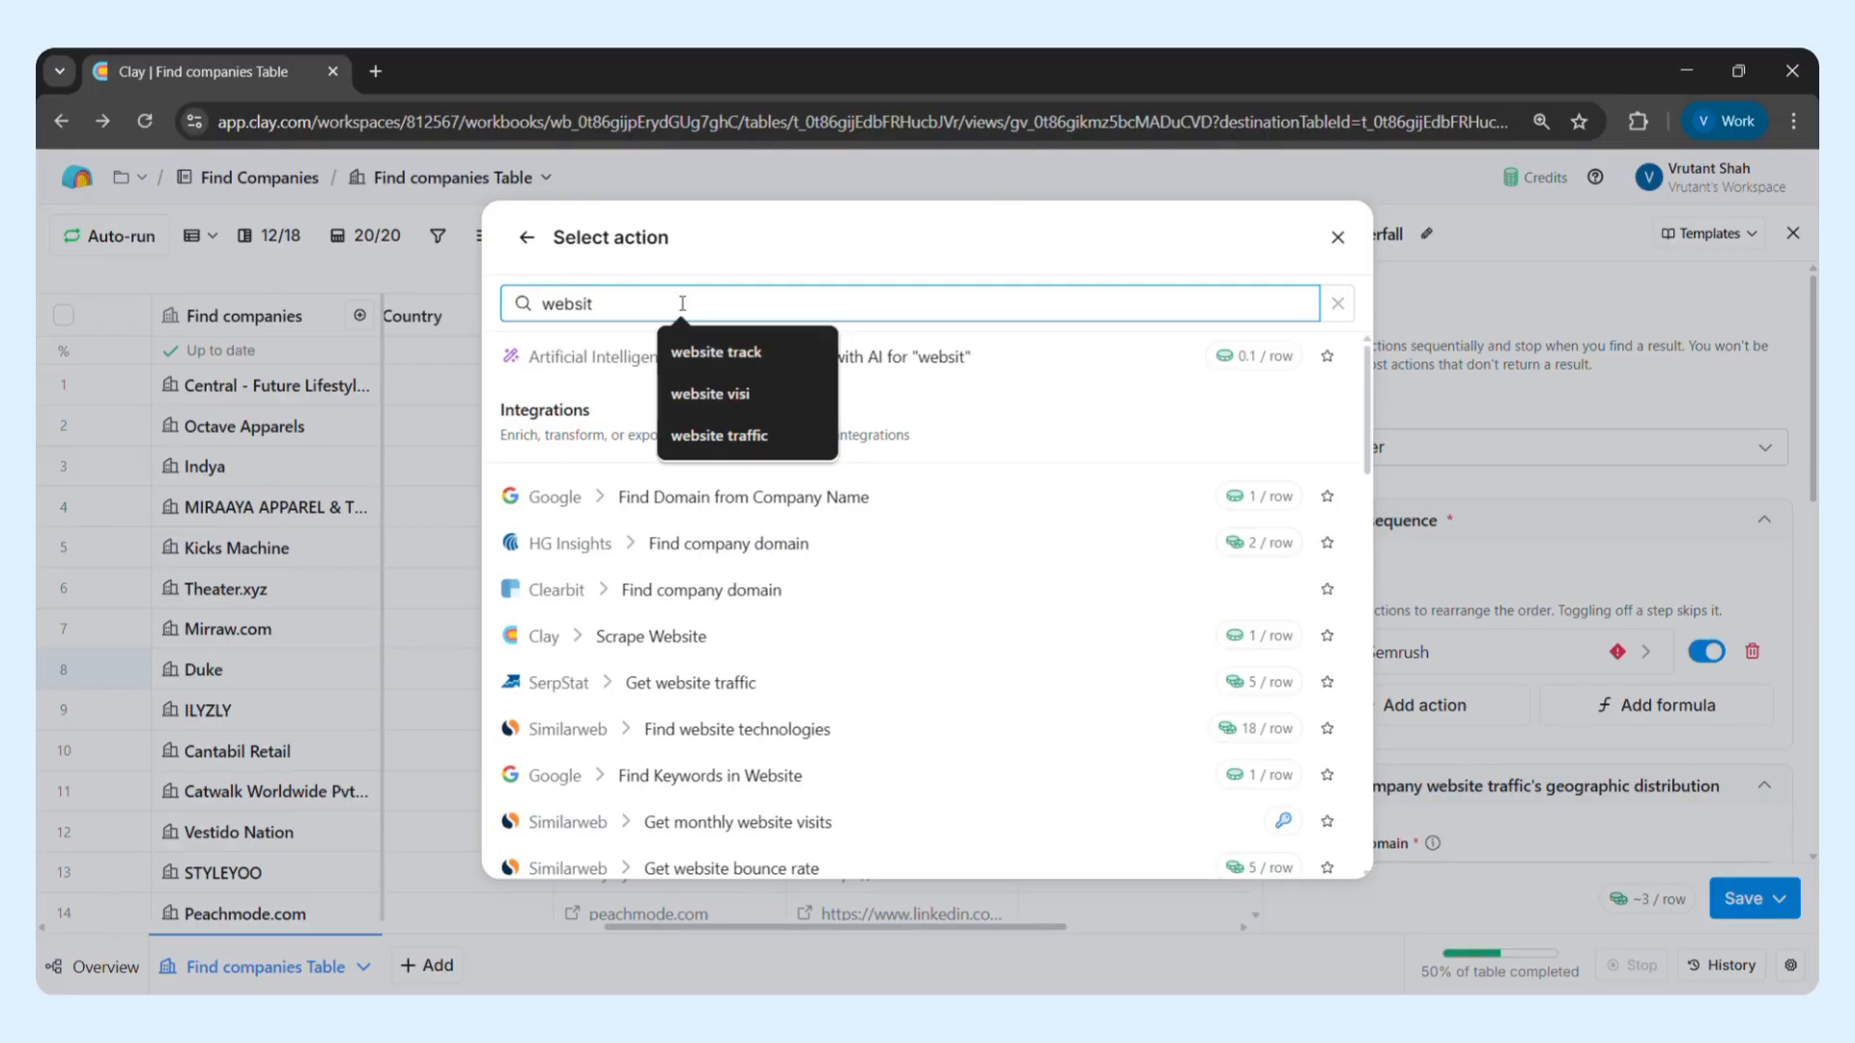
{"action": "left_click", "coordinate": [763, 446]}
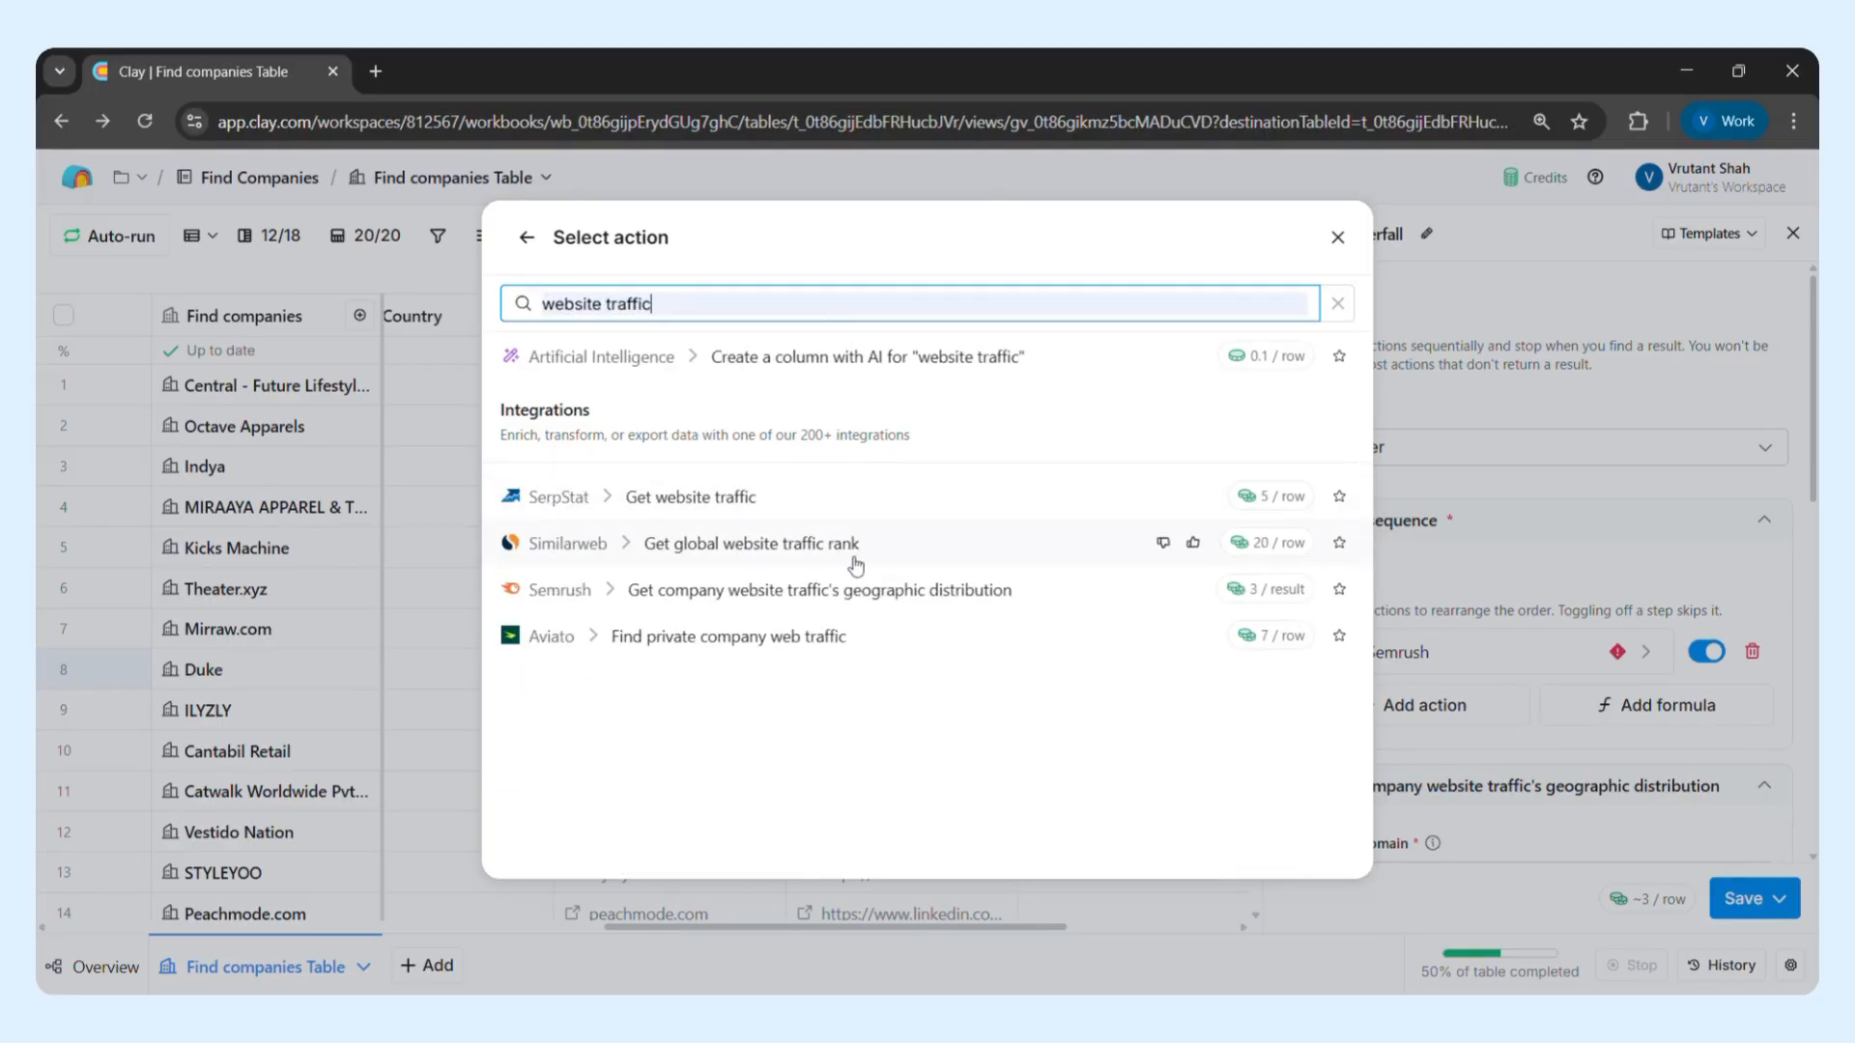
{"action": "left_click", "coordinate": [788, 549]}
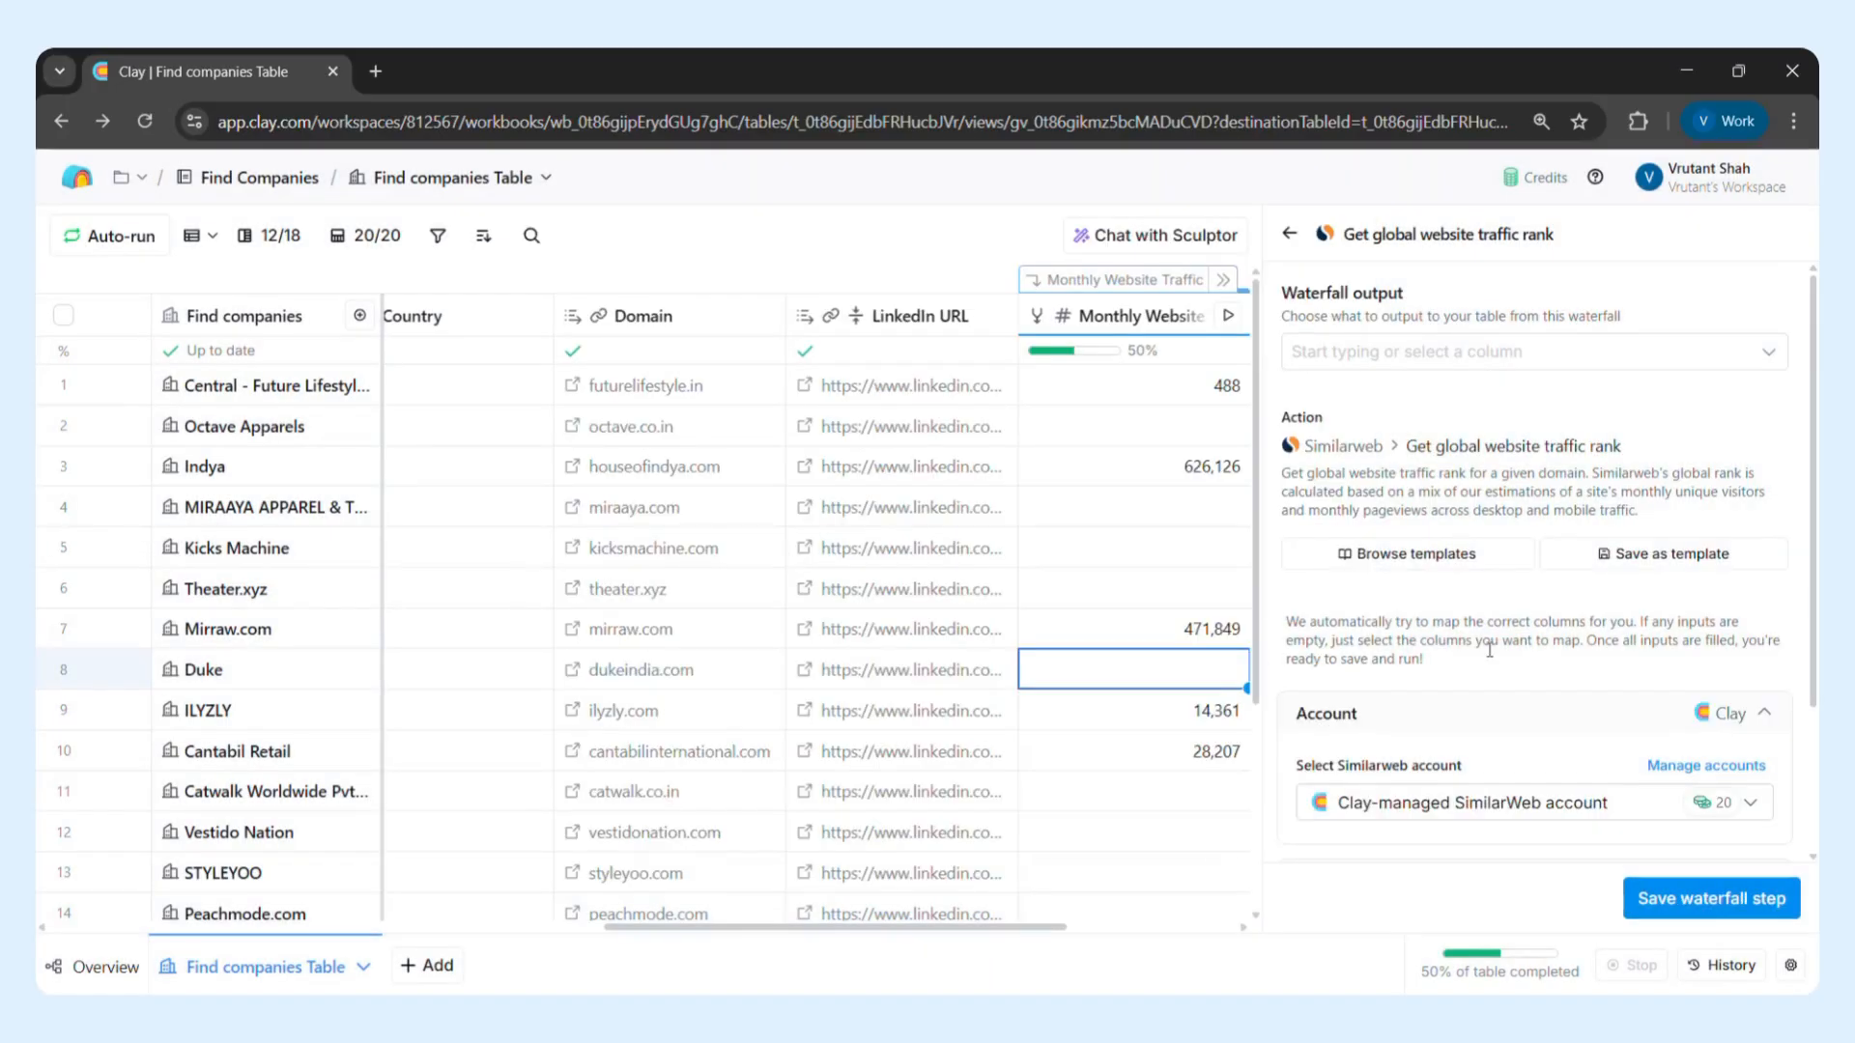
{"action": "left_click", "coordinate": [1673, 897]}
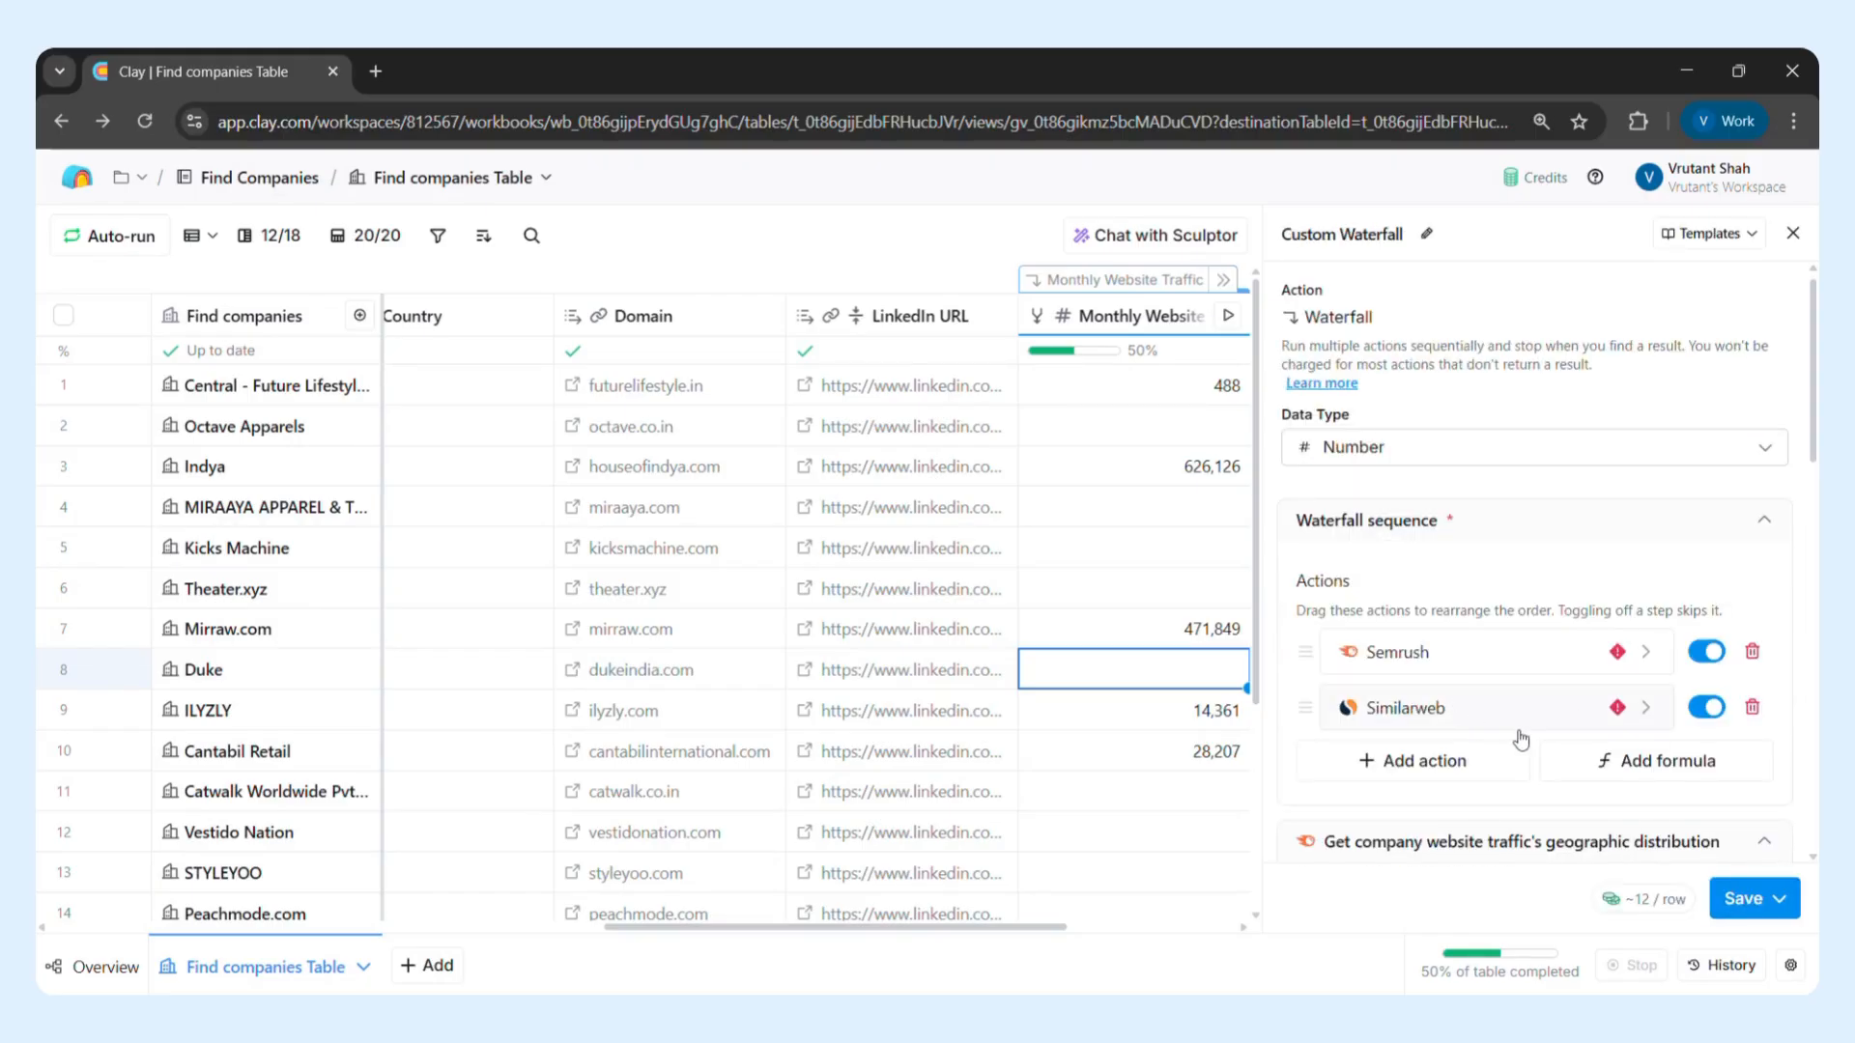
Examine the custom waterfall's provider inputs, additional column settings and run settings, along with the table columns usable in a run condition
{"action": "scroll", "coordinate": [1522, 739], "scroll_direction": "down", "scroll_amount": 3}
{"action": "scroll", "coordinate": [1520, 732], "scroll_direction": "down", "scroll_amount": 3}
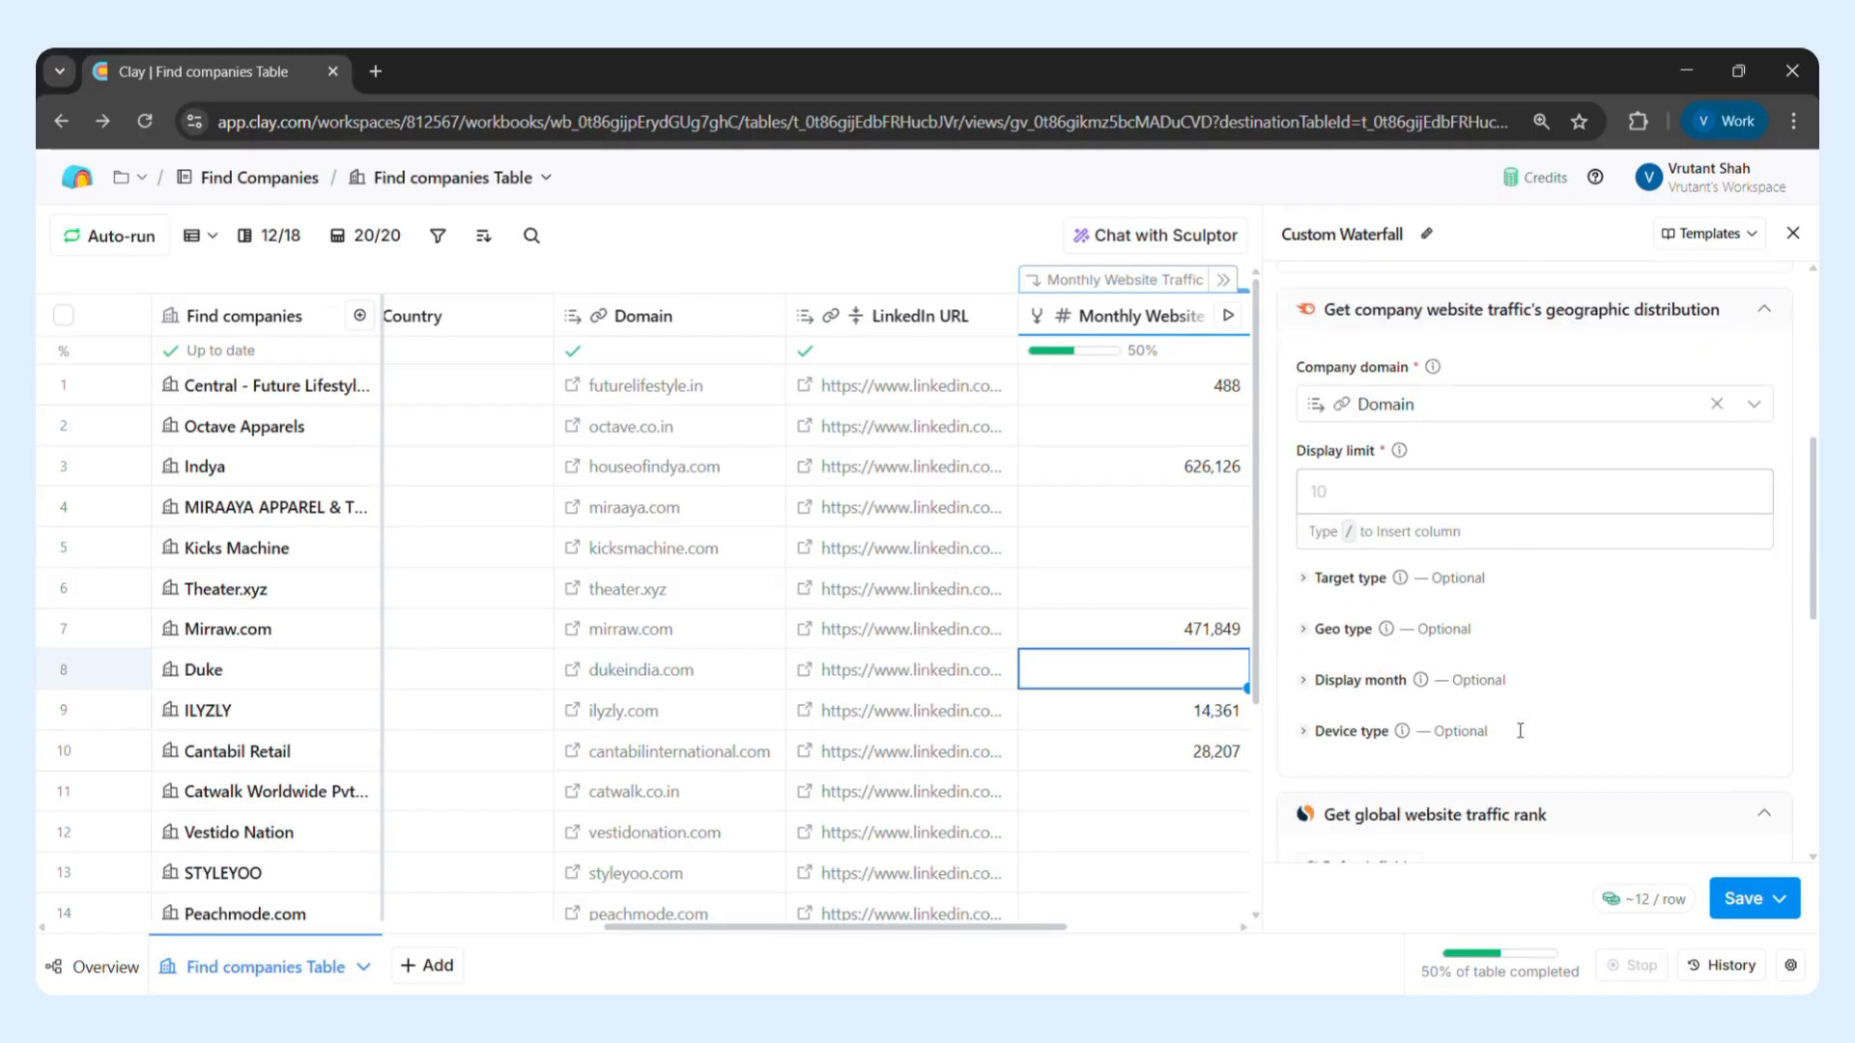
{"action": "scroll", "coordinate": [1522, 739], "scroll_direction": "down", "scroll_amount": 4}
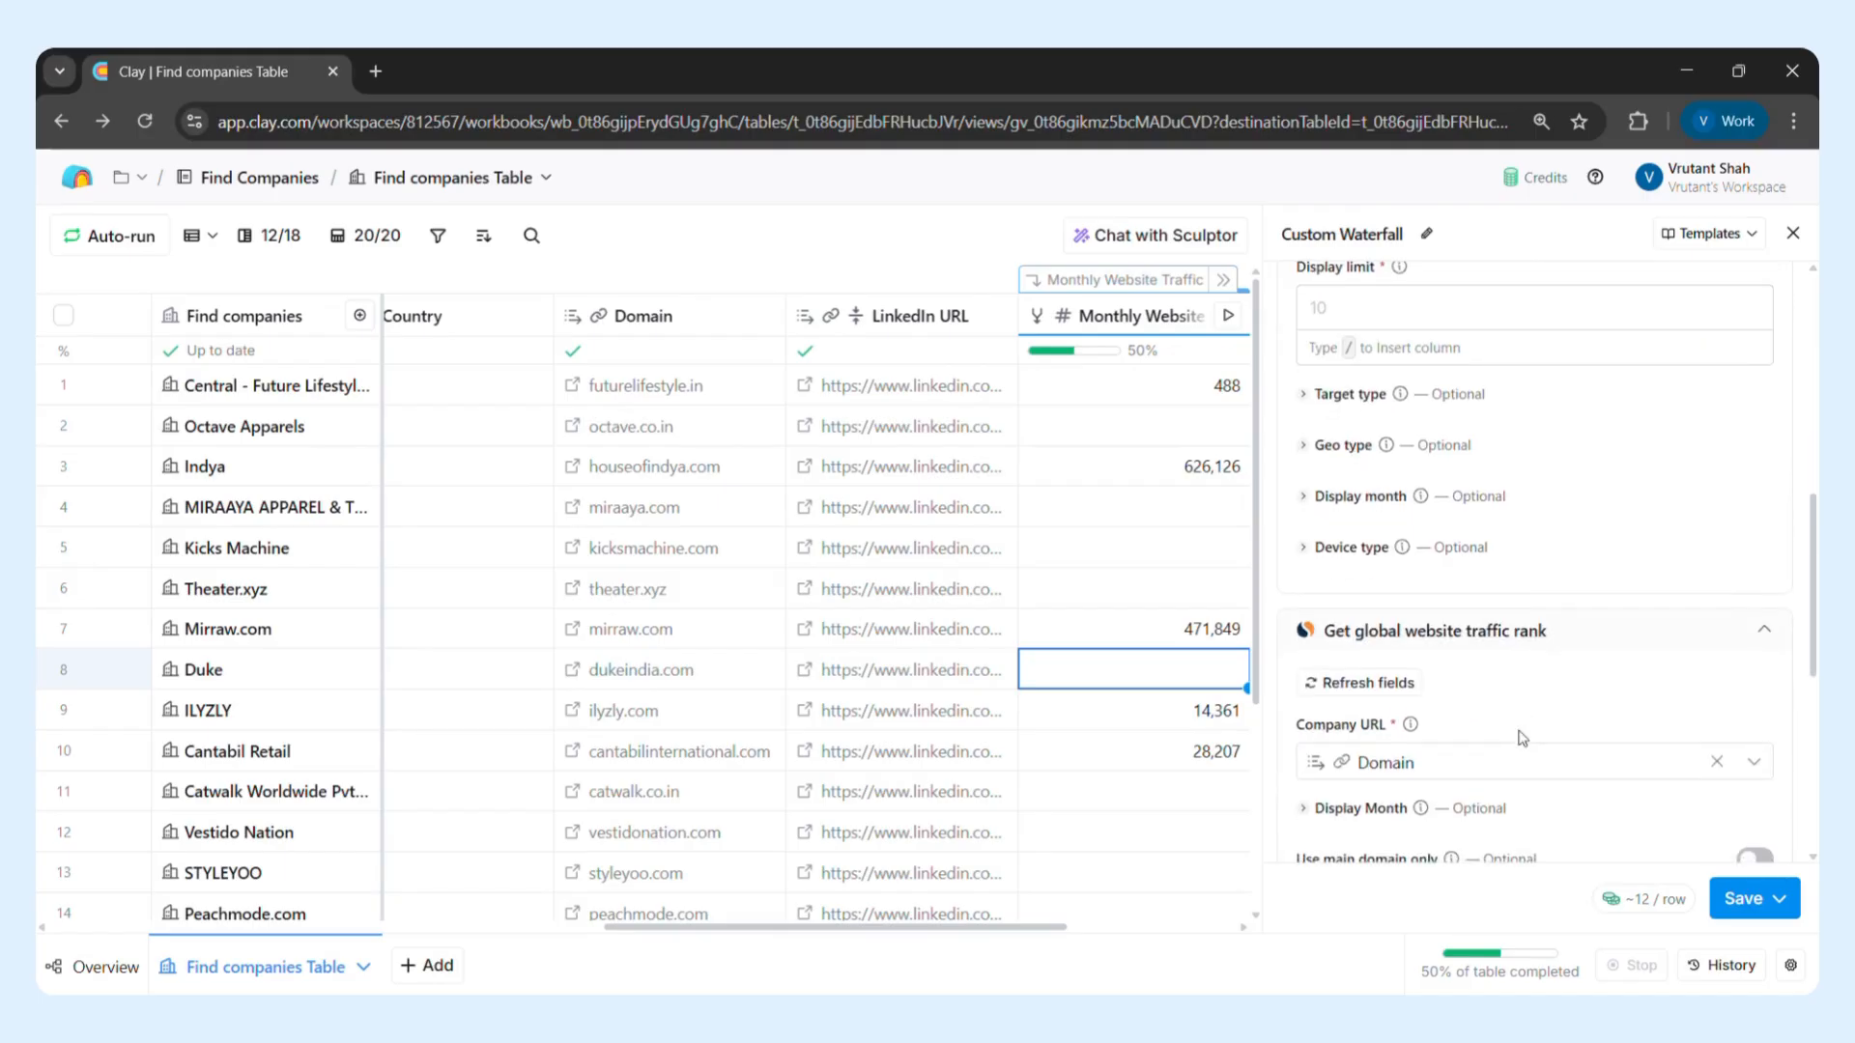
{"action": "scroll", "coordinate": [1519, 730], "scroll_direction": "down", "scroll_amount": 5}
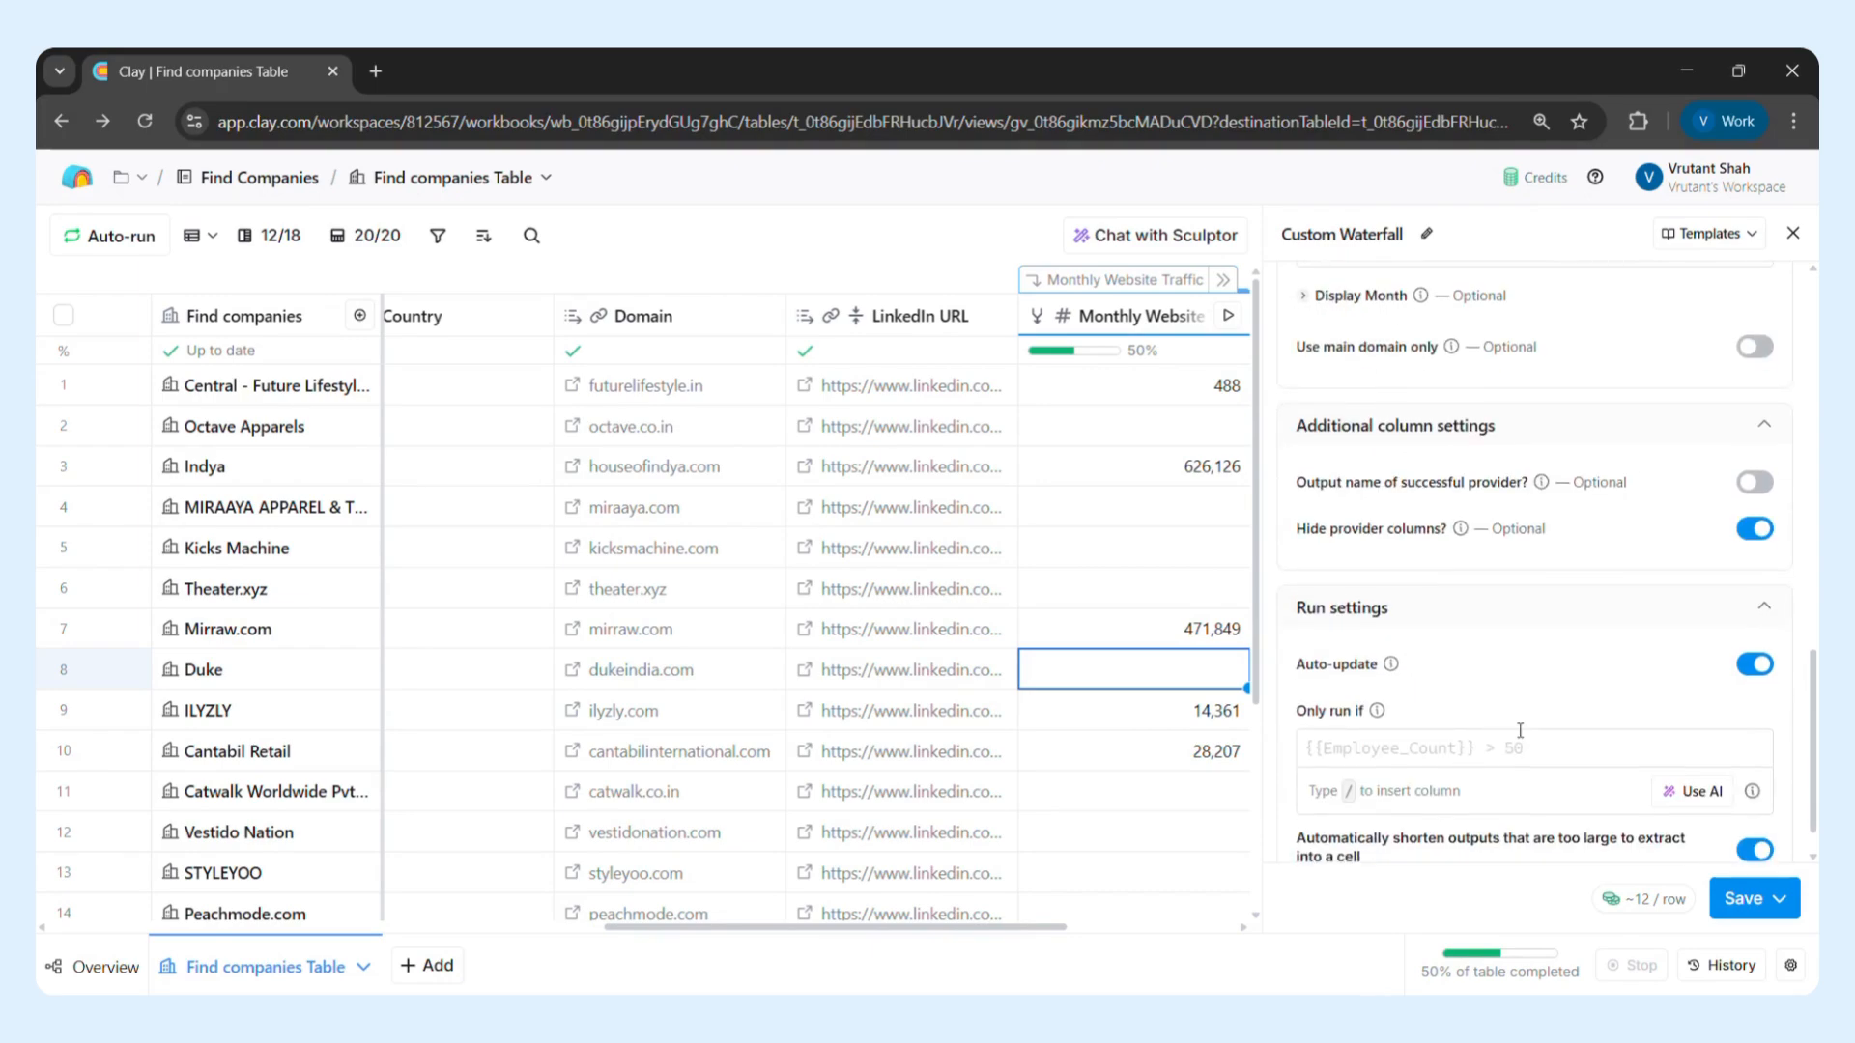
{"action": "scroll", "coordinate": [732, 741], "scroll_direction": "left", "scroll_amount": 6}
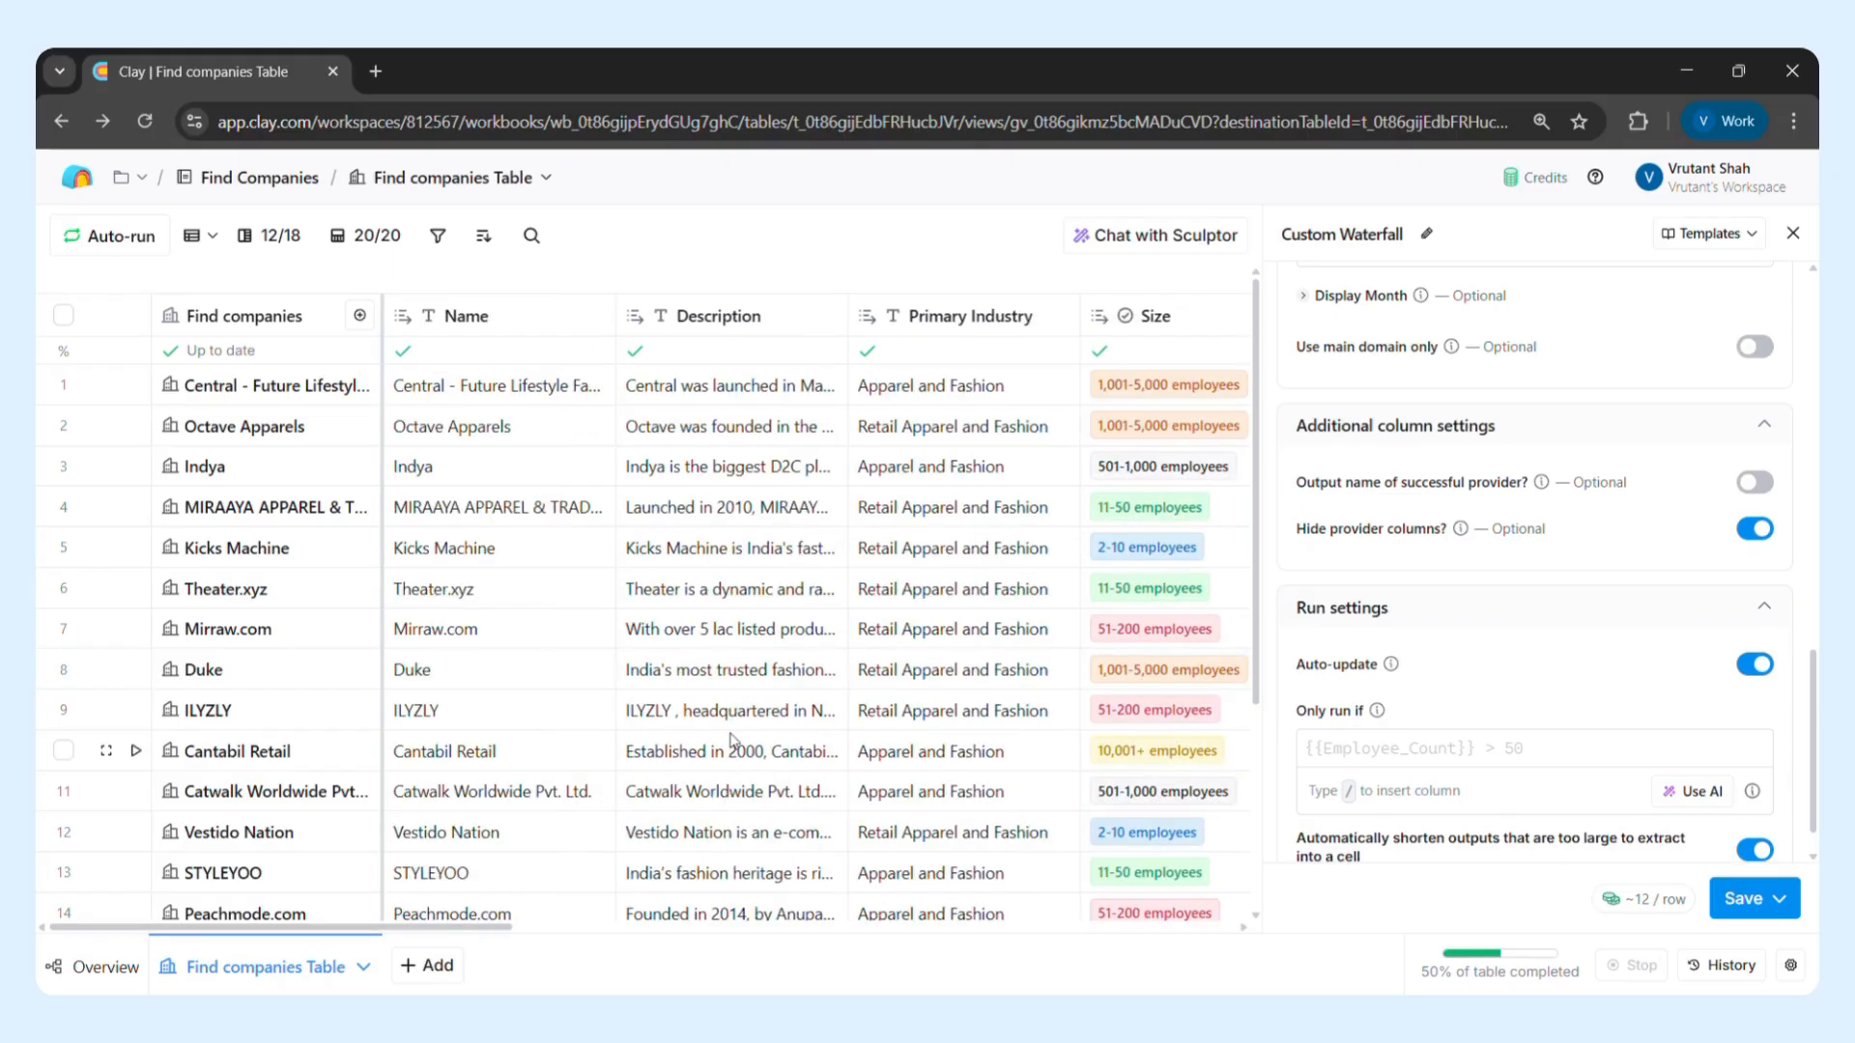
{"action": "scroll", "coordinate": [731, 741], "scroll_direction": "right", "scroll_amount": 2}
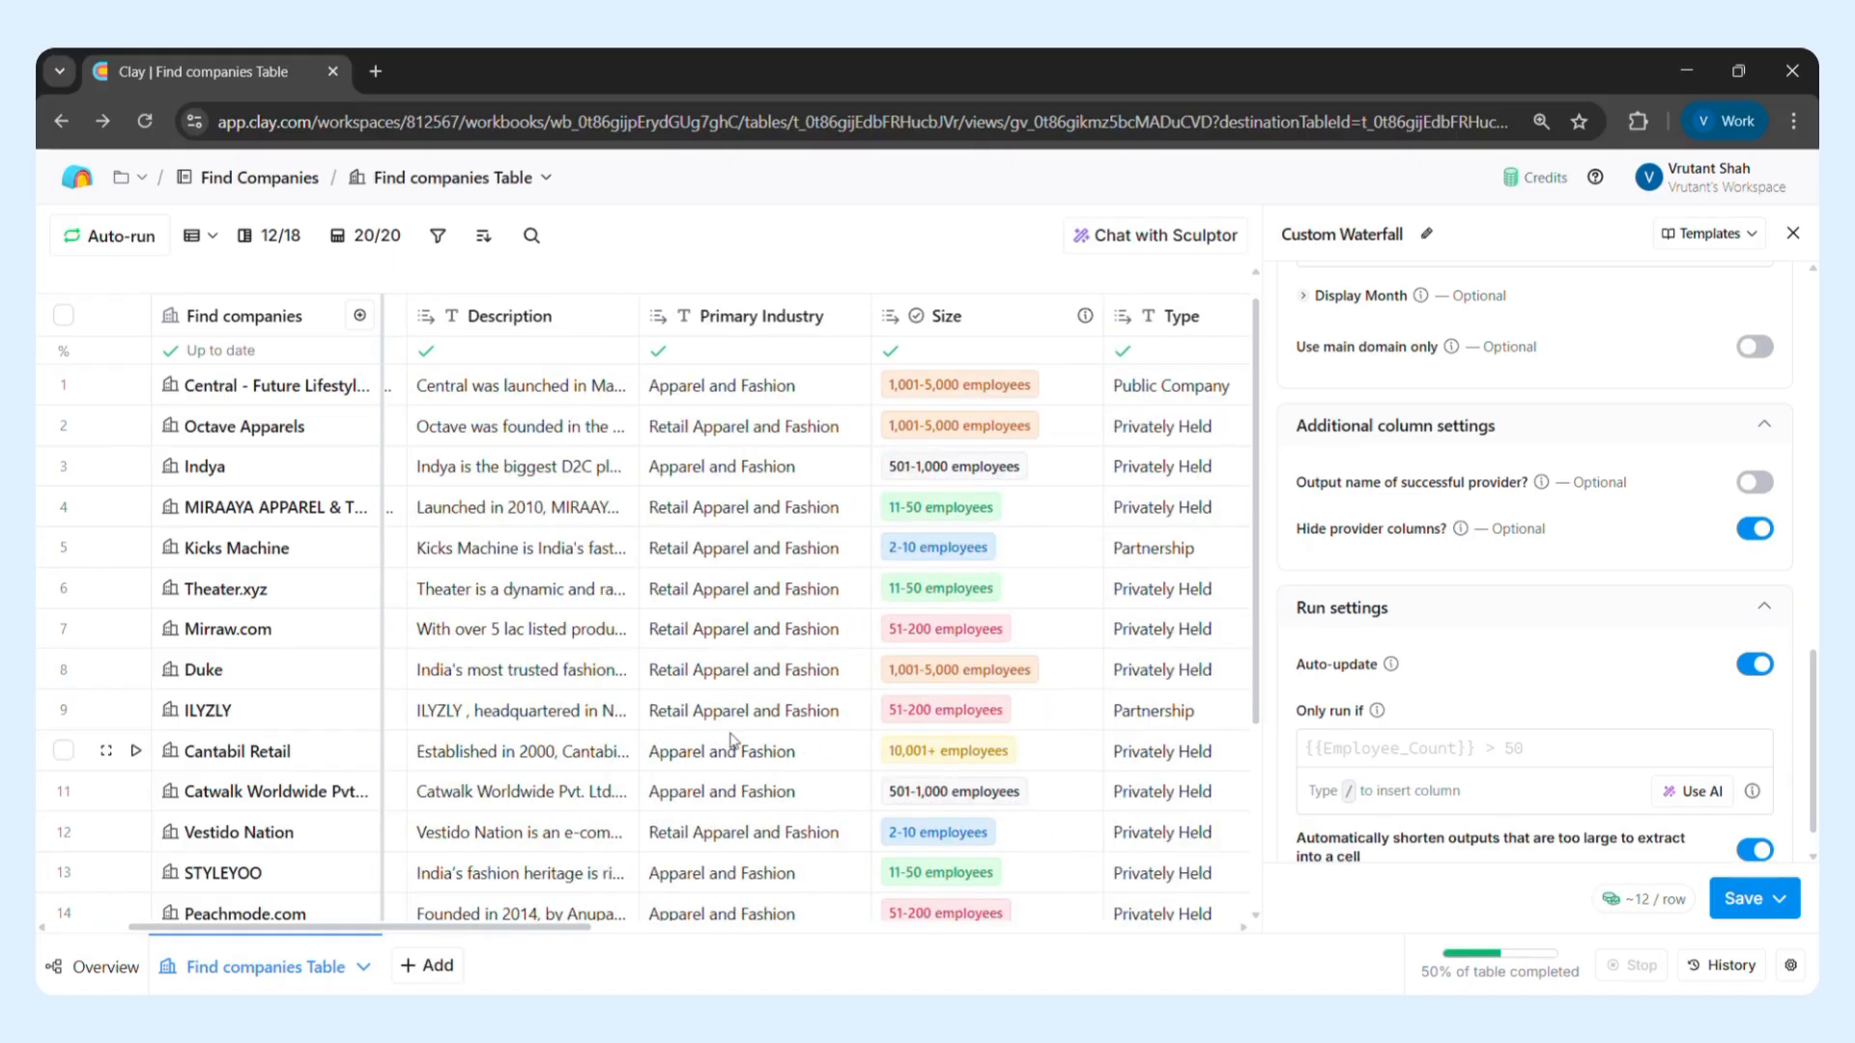
{"action": "scroll", "coordinate": [731, 742], "scroll_direction": "down", "scroll_amount": 5}
{"action": "scroll", "coordinate": [732, 741], "scroll_direction": "up", "scroll_amount": 5}
Open the AI formula generator for the run condition and describe that the Size column has to be greater than 50
{"action": "left_click", "coordinate": [1691, 793]}
{"action": "left_click", "coordinate": [697, 459]}
{"action": "type", "text": "I"}
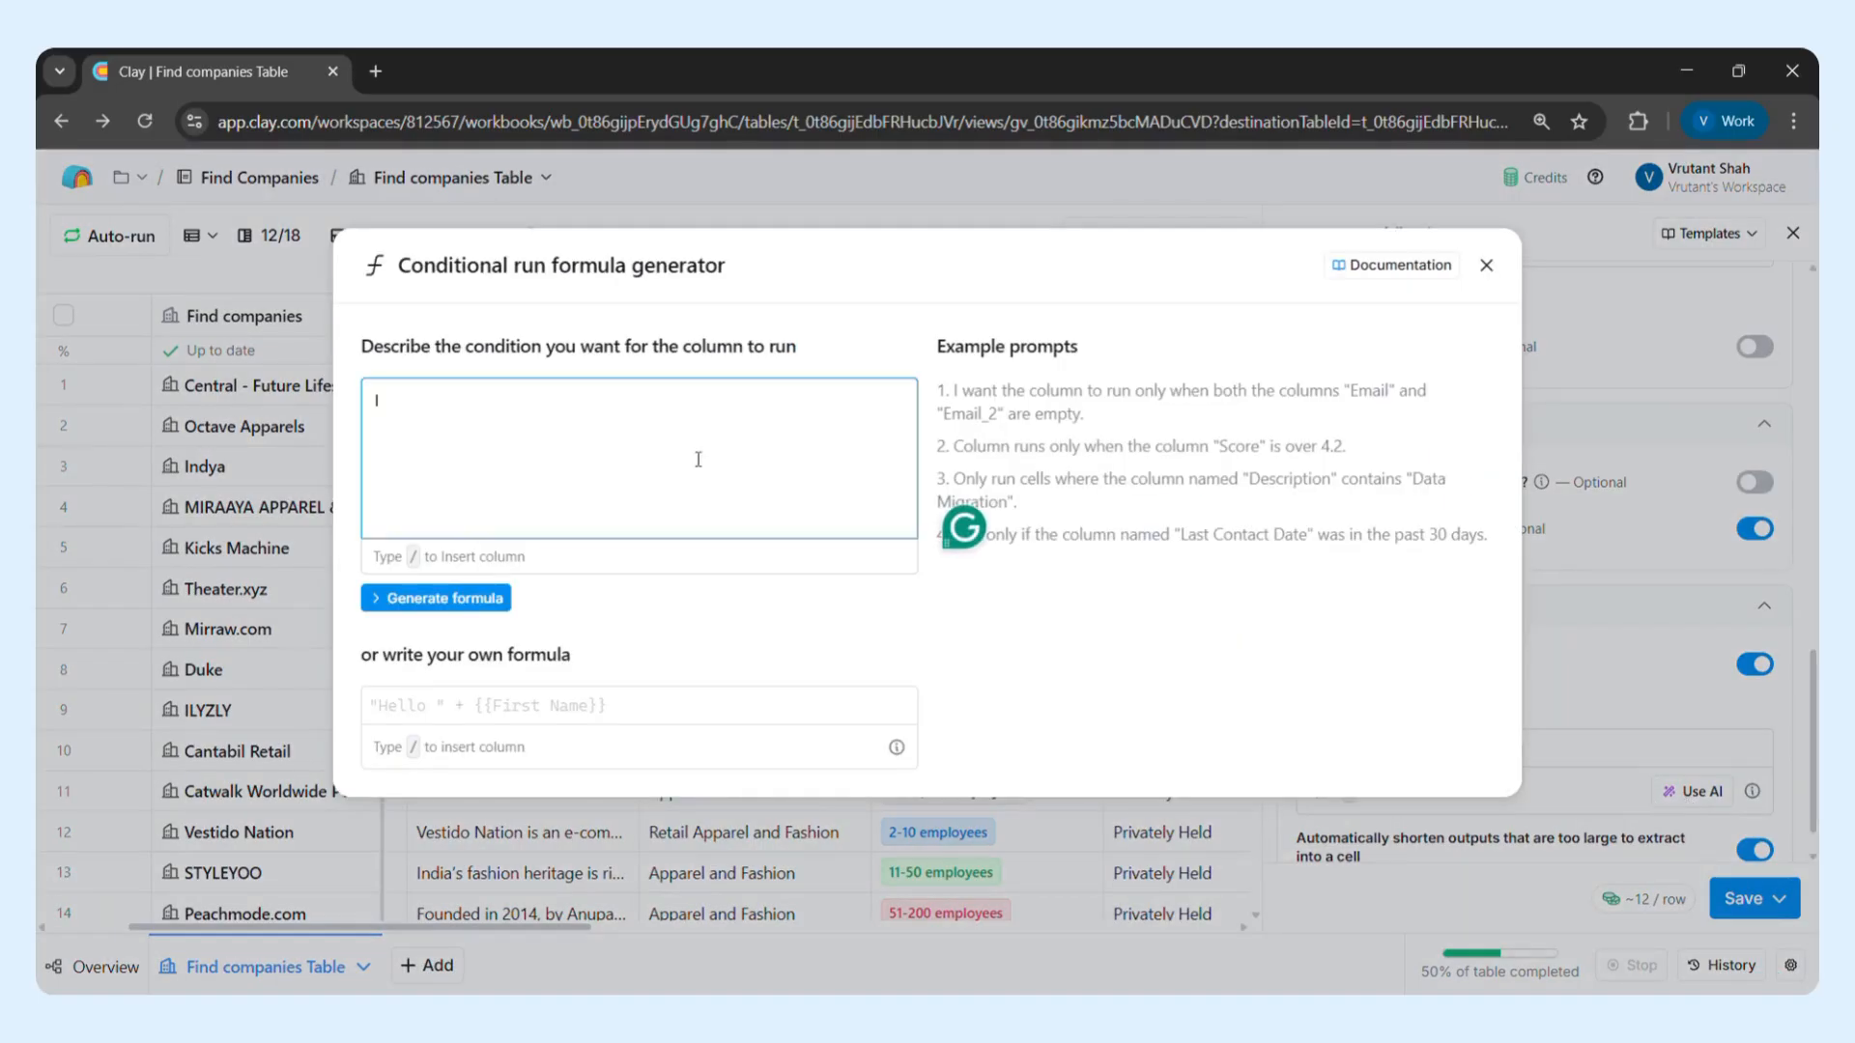
{"action": "key", "text": "BackSpace"}
{"action": "type", "text": "I want the /"}
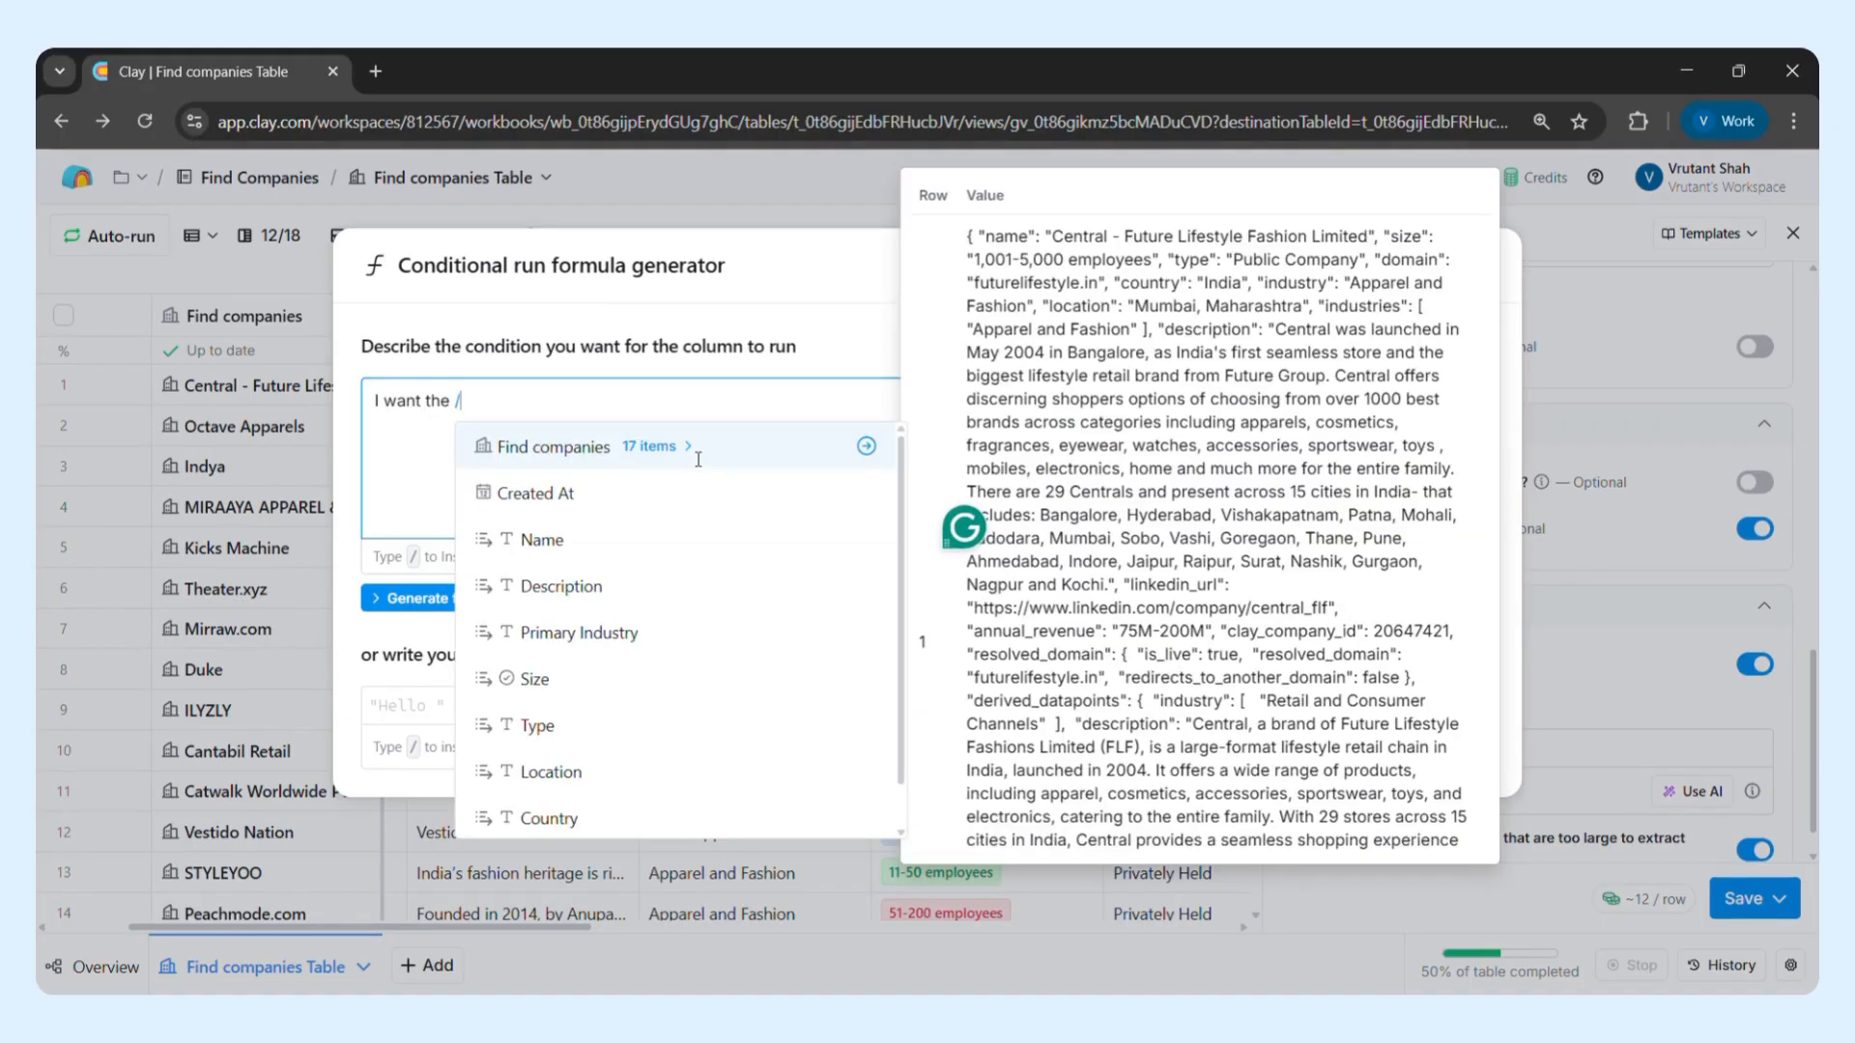
{"action": "left_click", "coordinate": [619, 681]}
{"action": "type", "text": "to"}
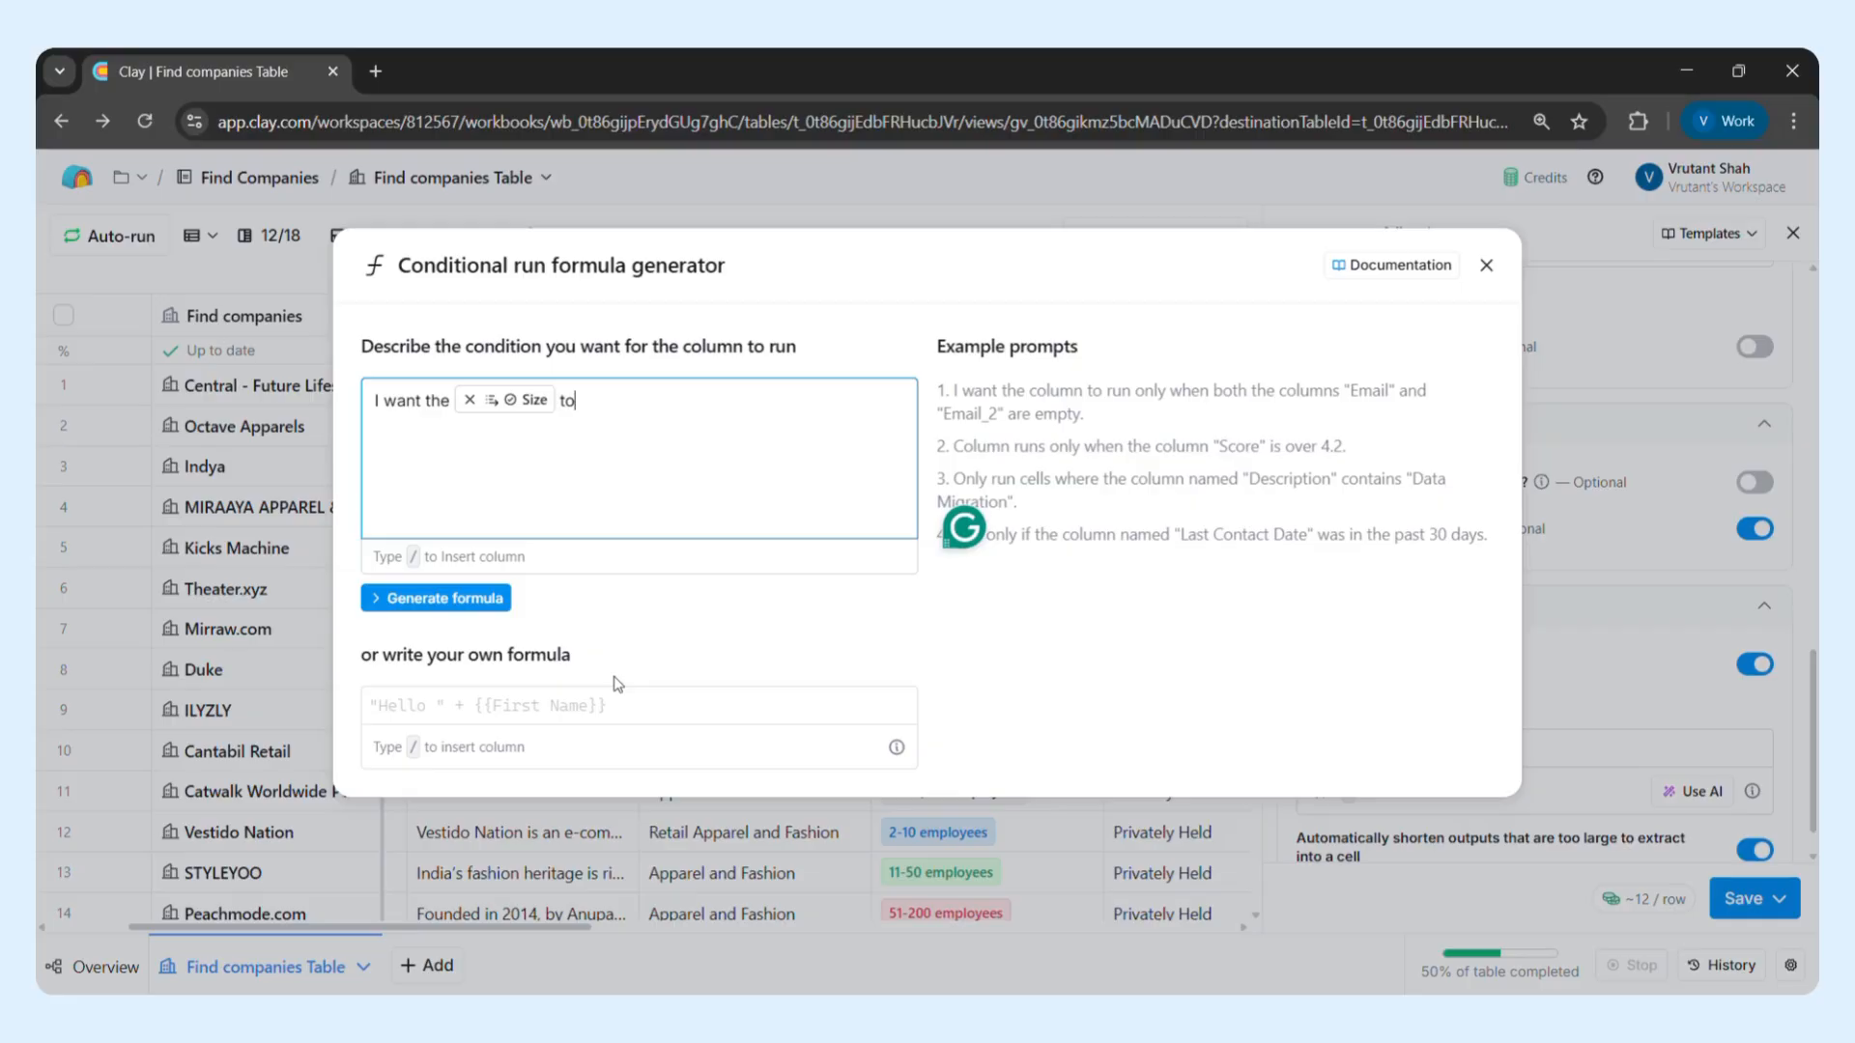
{"action": "type", "text": " be greater than 50 and "}
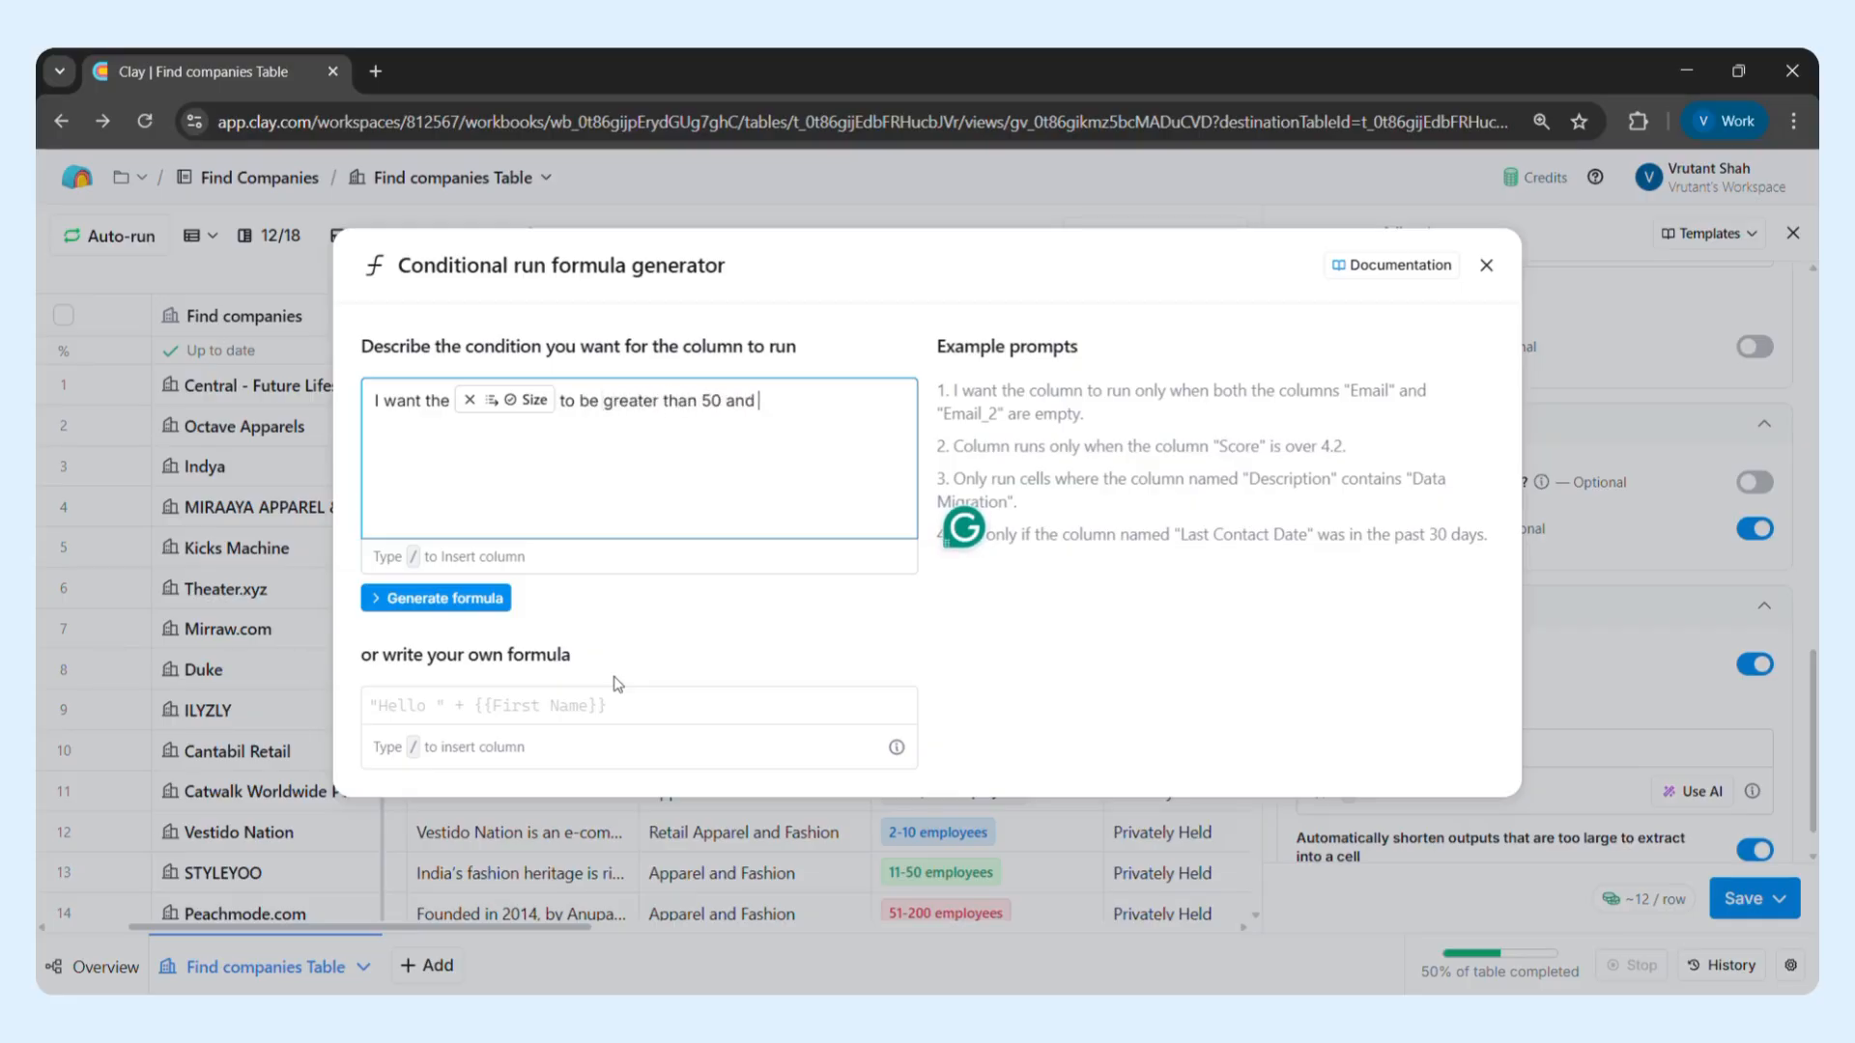
{"action": "type", "text": "I want /"}
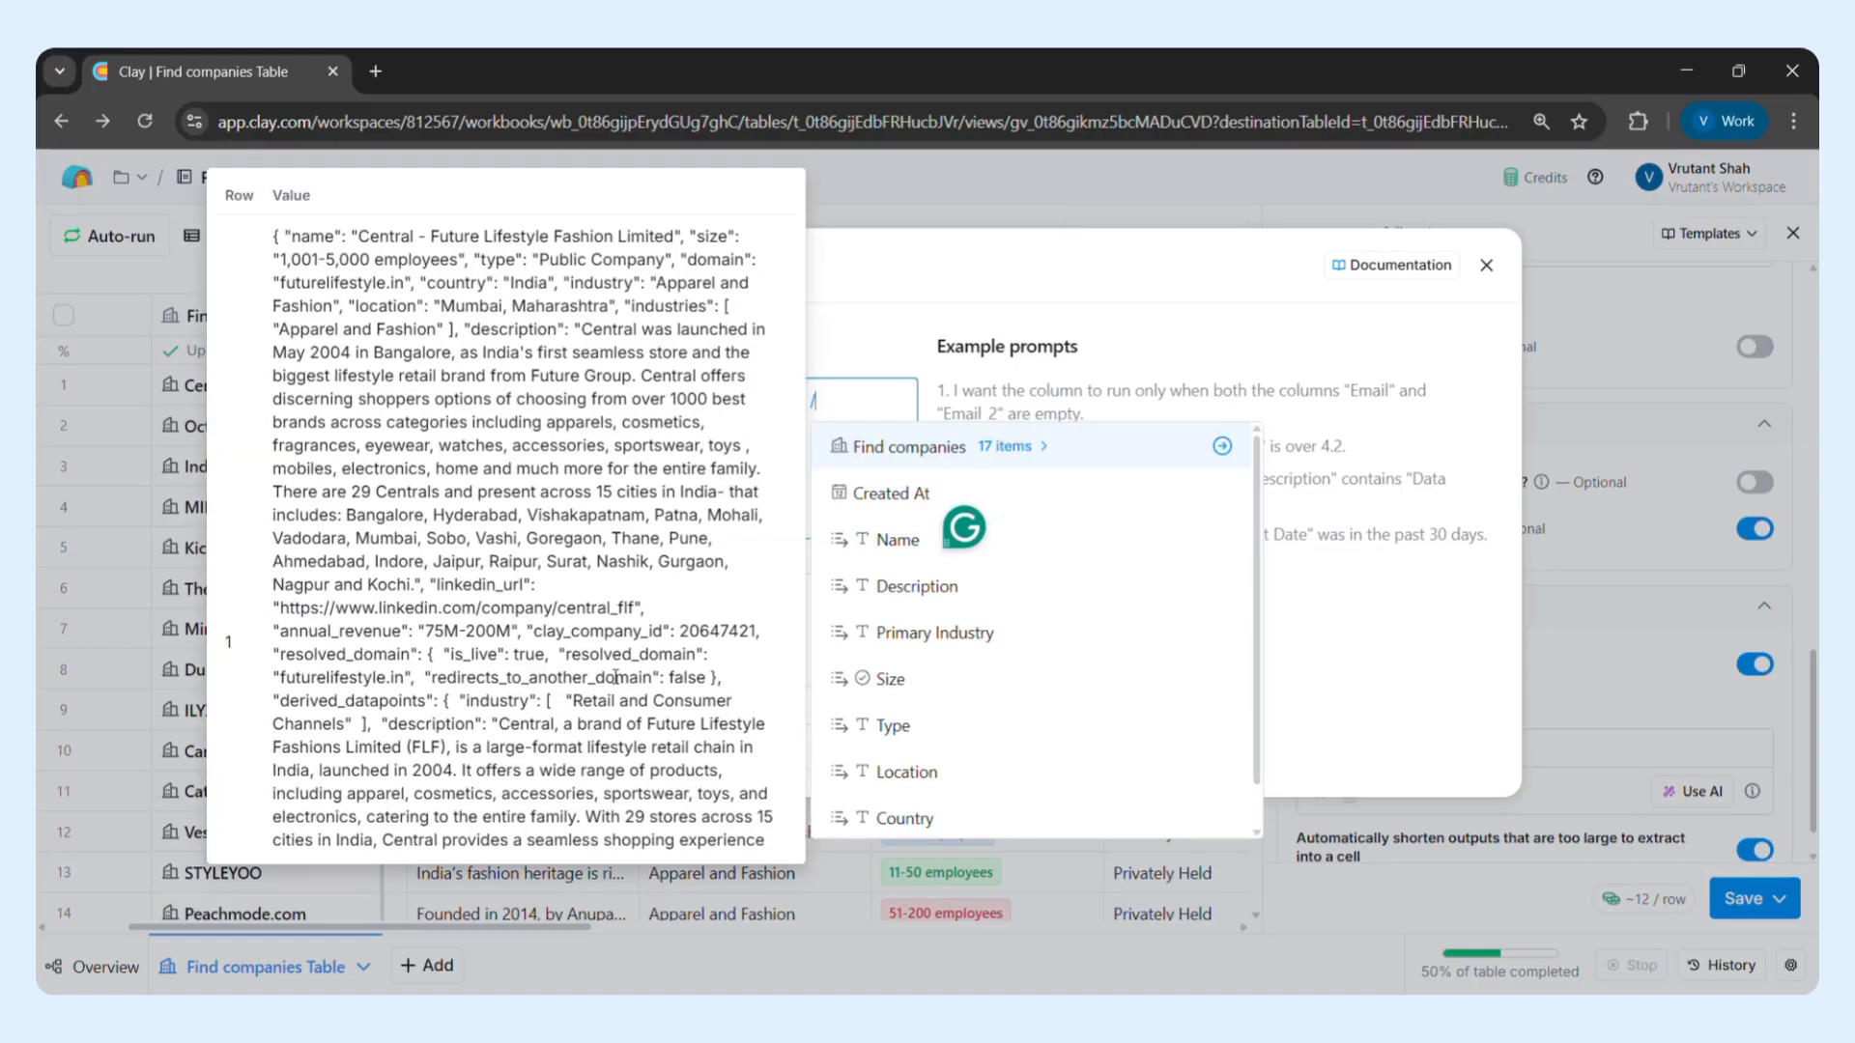
Extend the condition description so the Location column has to contain either Mumbai, Delhi, Gurgaon, Chennai, Bengaluru
{"action": "left_click", "coordinate": [908, 770]}
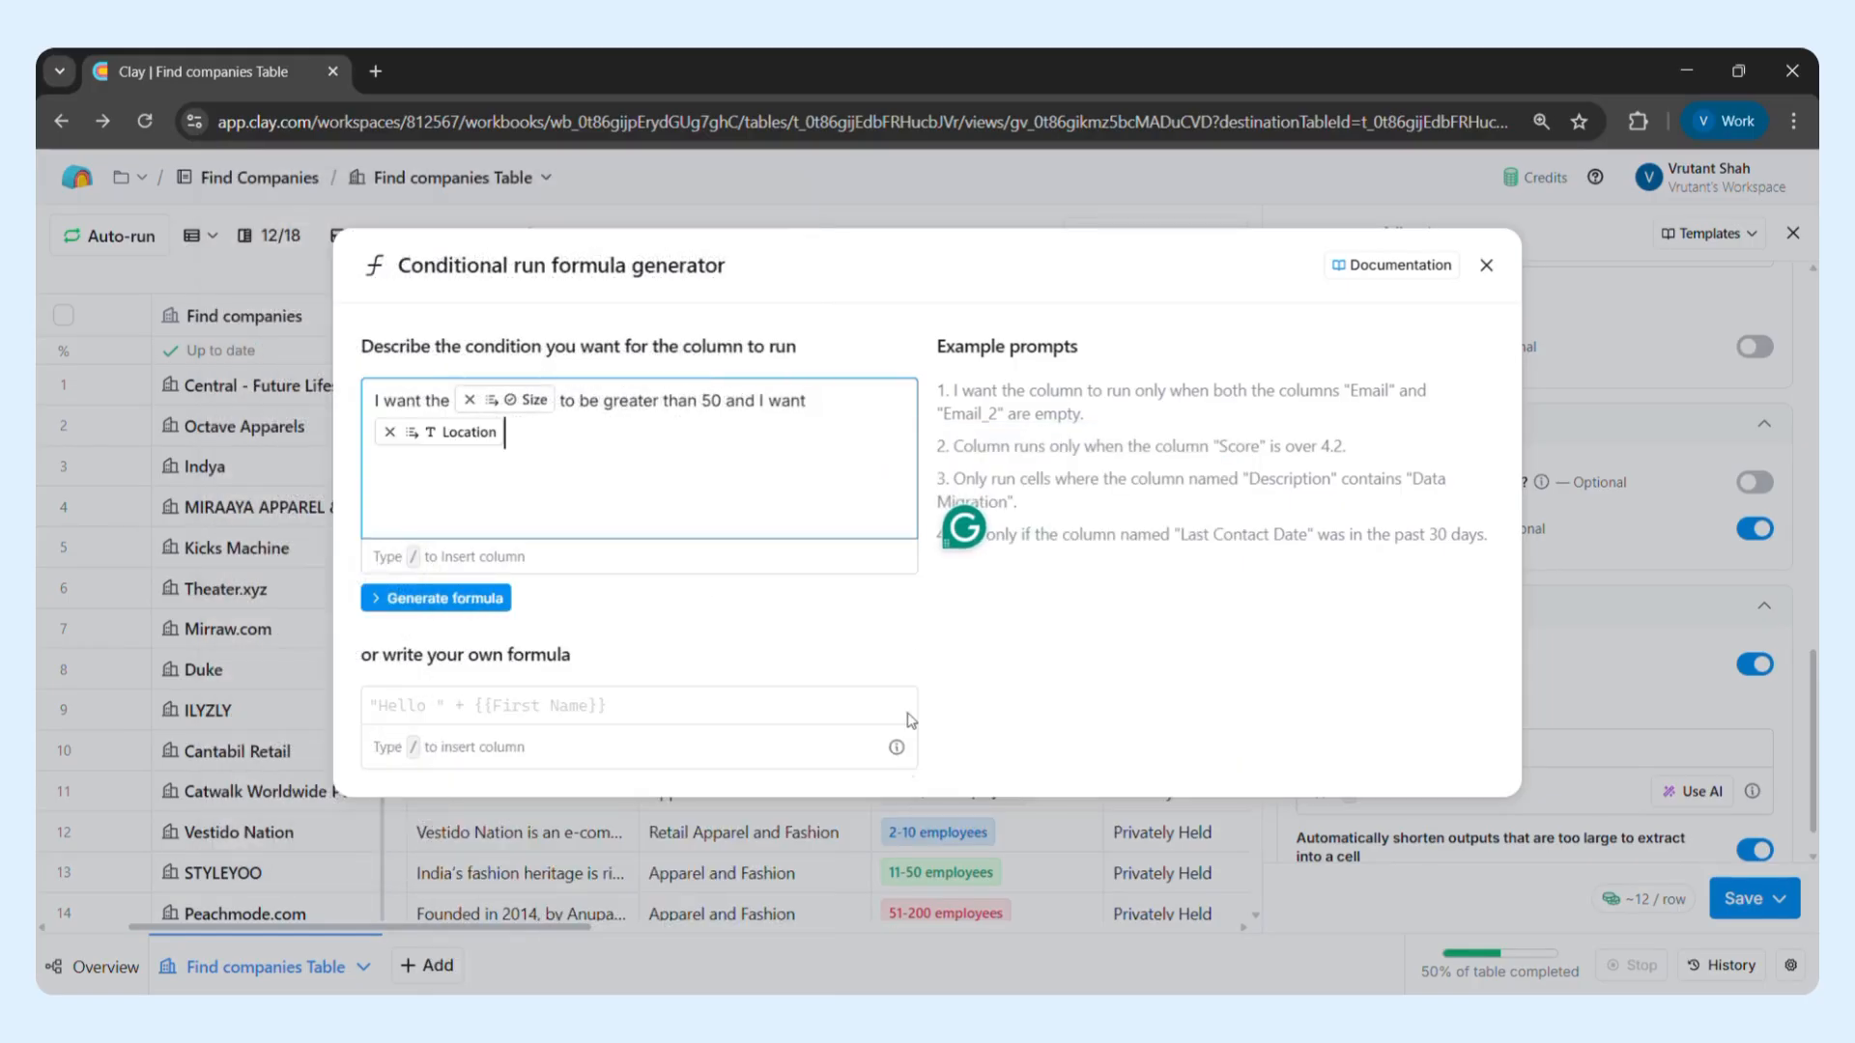
{"action": "type", "text": "to conta"}
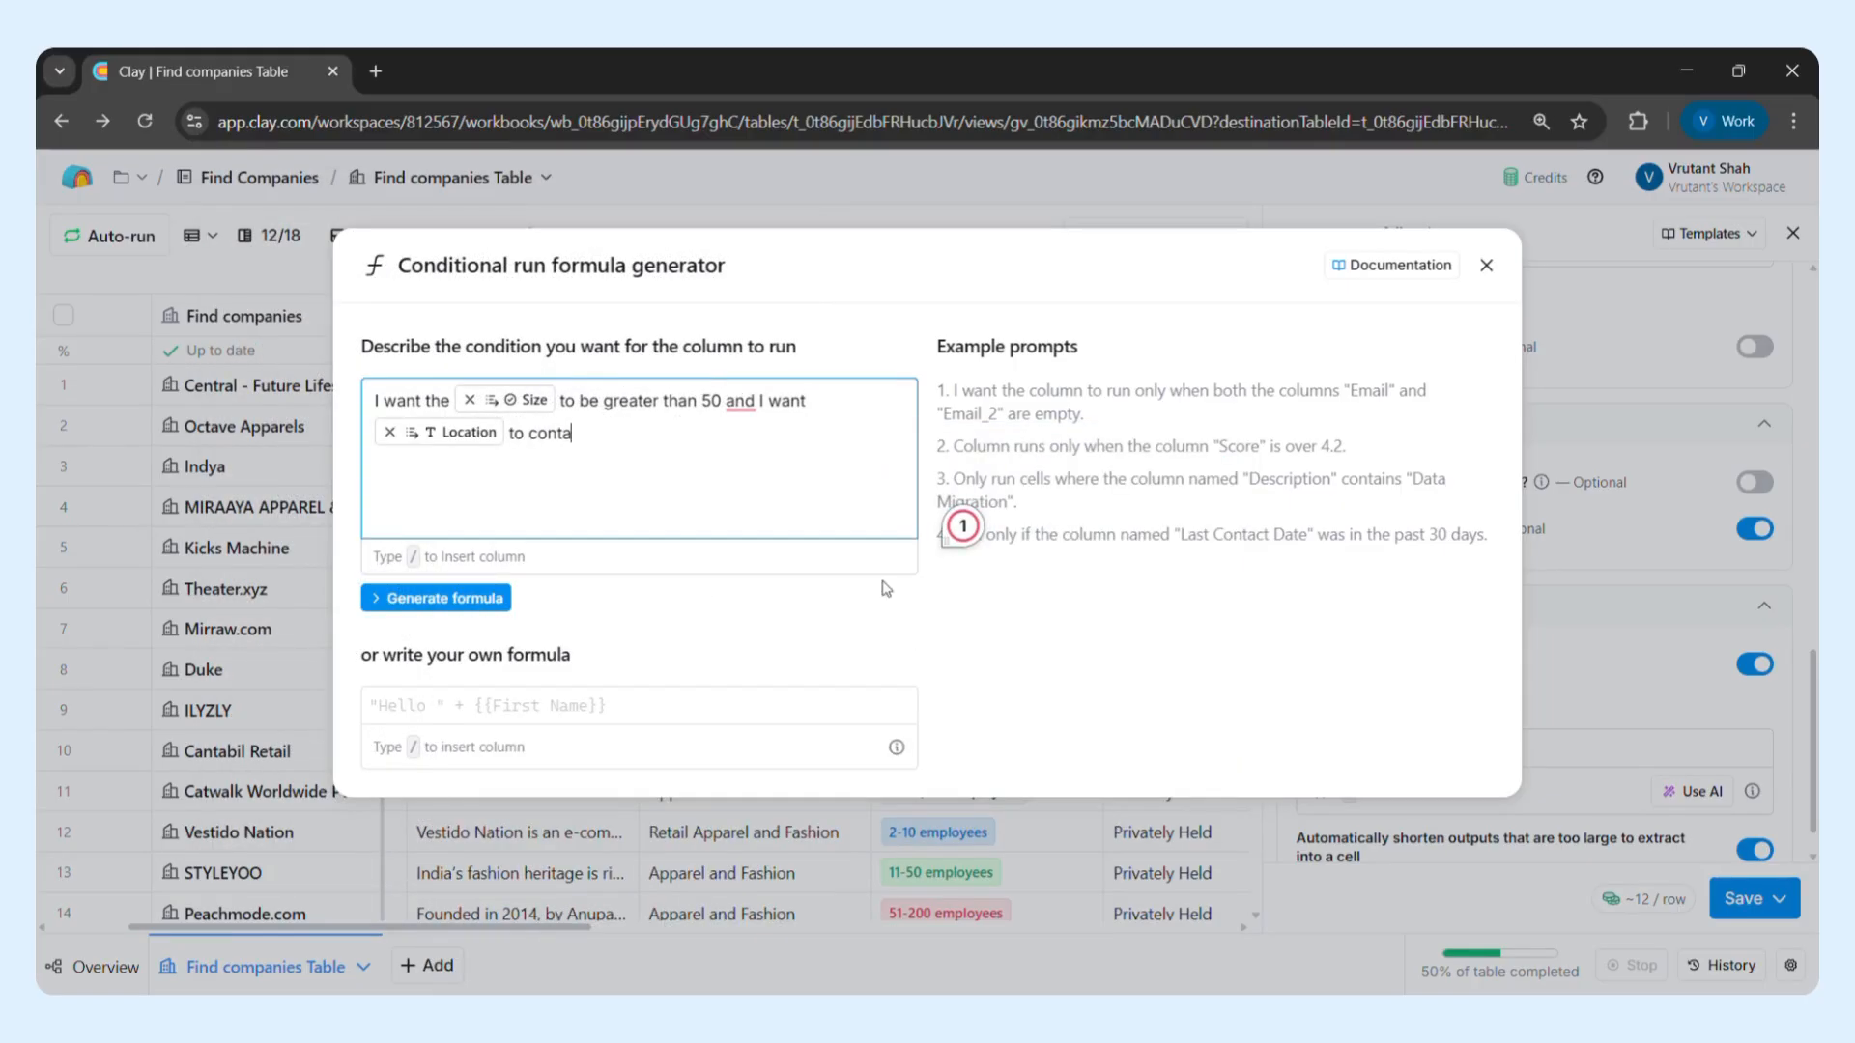
{"action": "type", "text": "in either Mumbai, Del"}
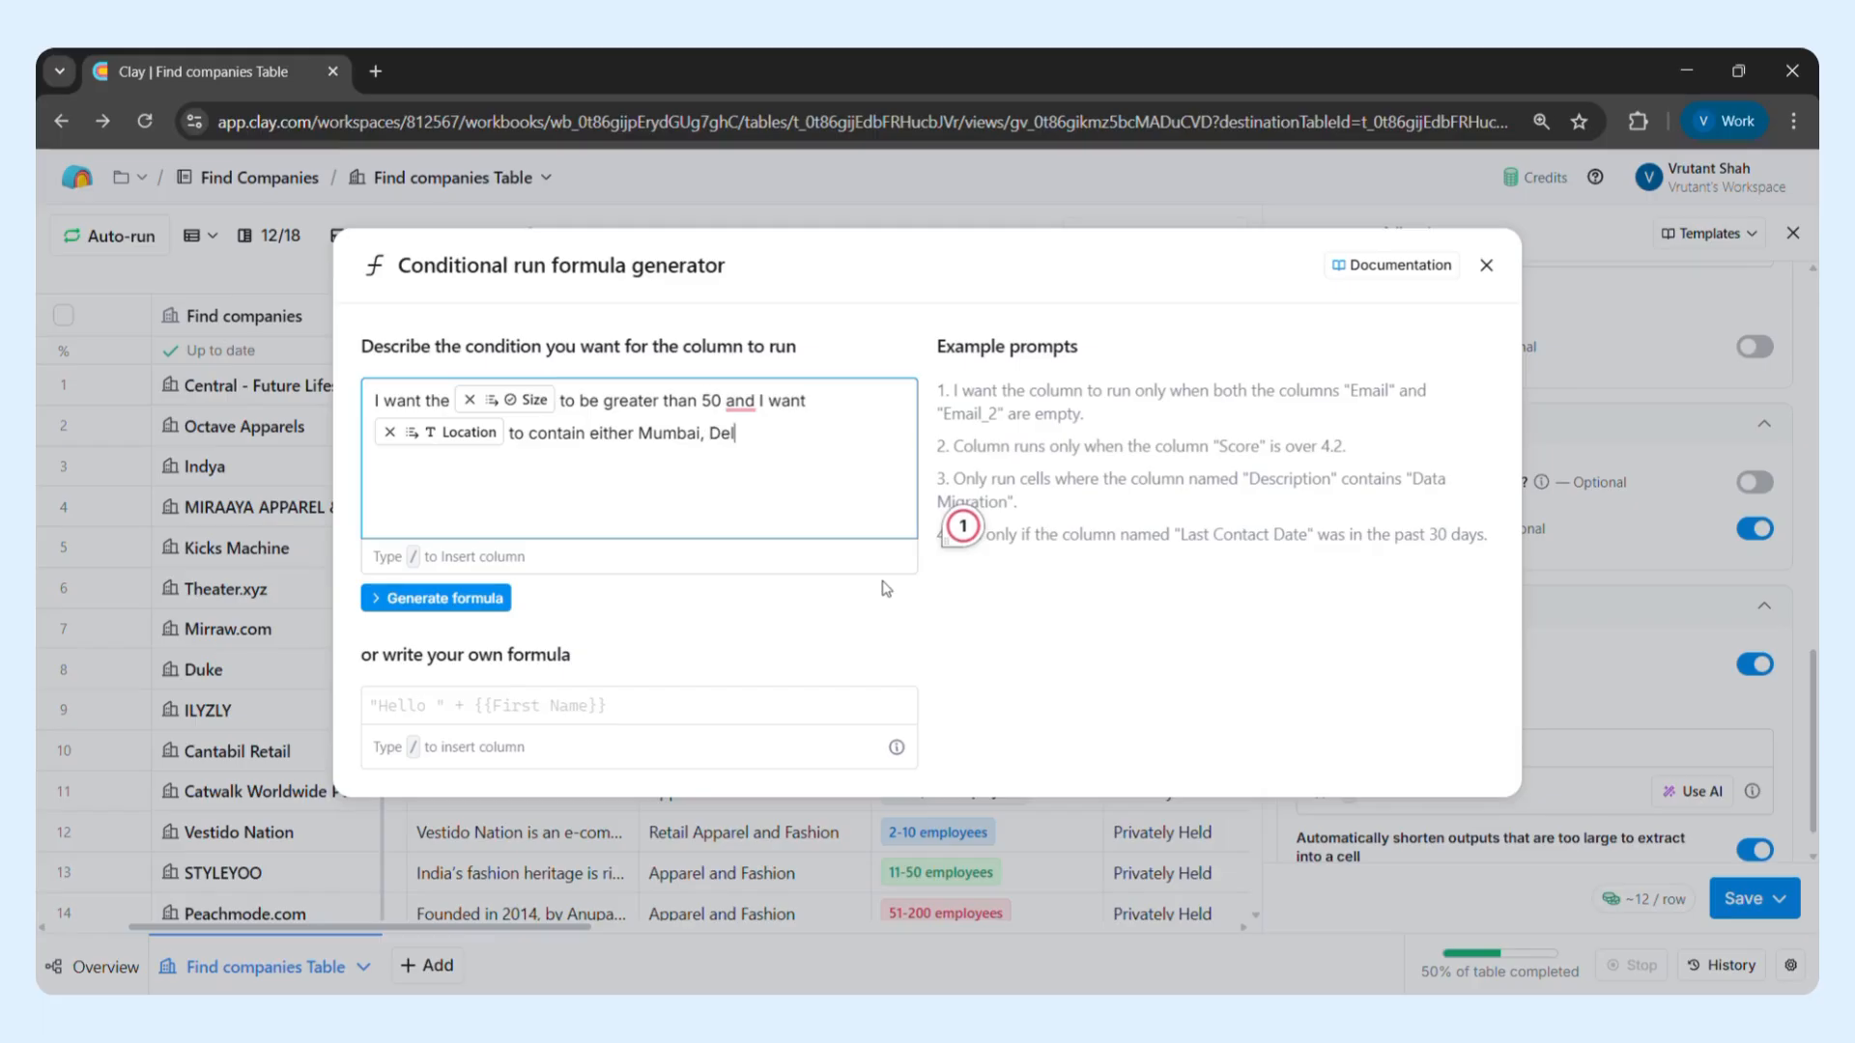
{"action": "type", "text": "hi, Gurgaon, Chennai , Bengaluru"}
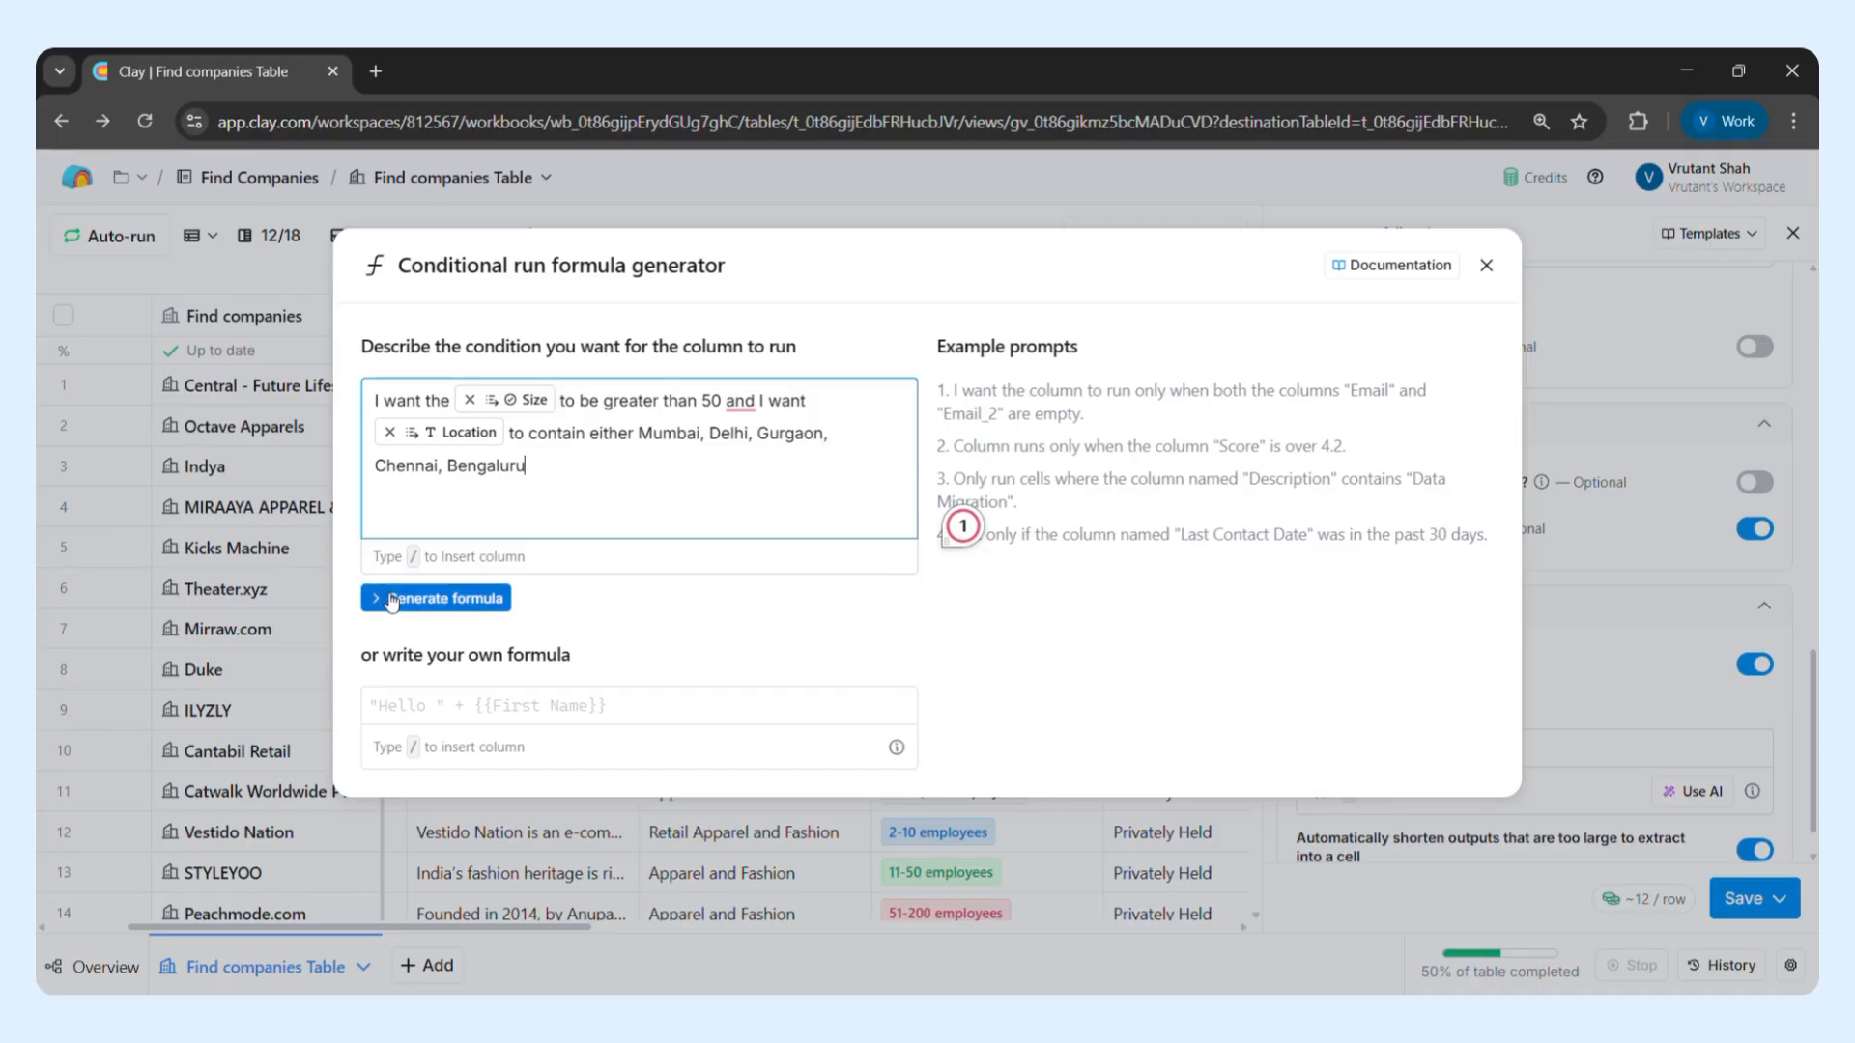
Generate the run condition formula from the description, and close the generator and the custom waterfall setup without saving
{"action": "left_click", "coordinate": [436, 600]}
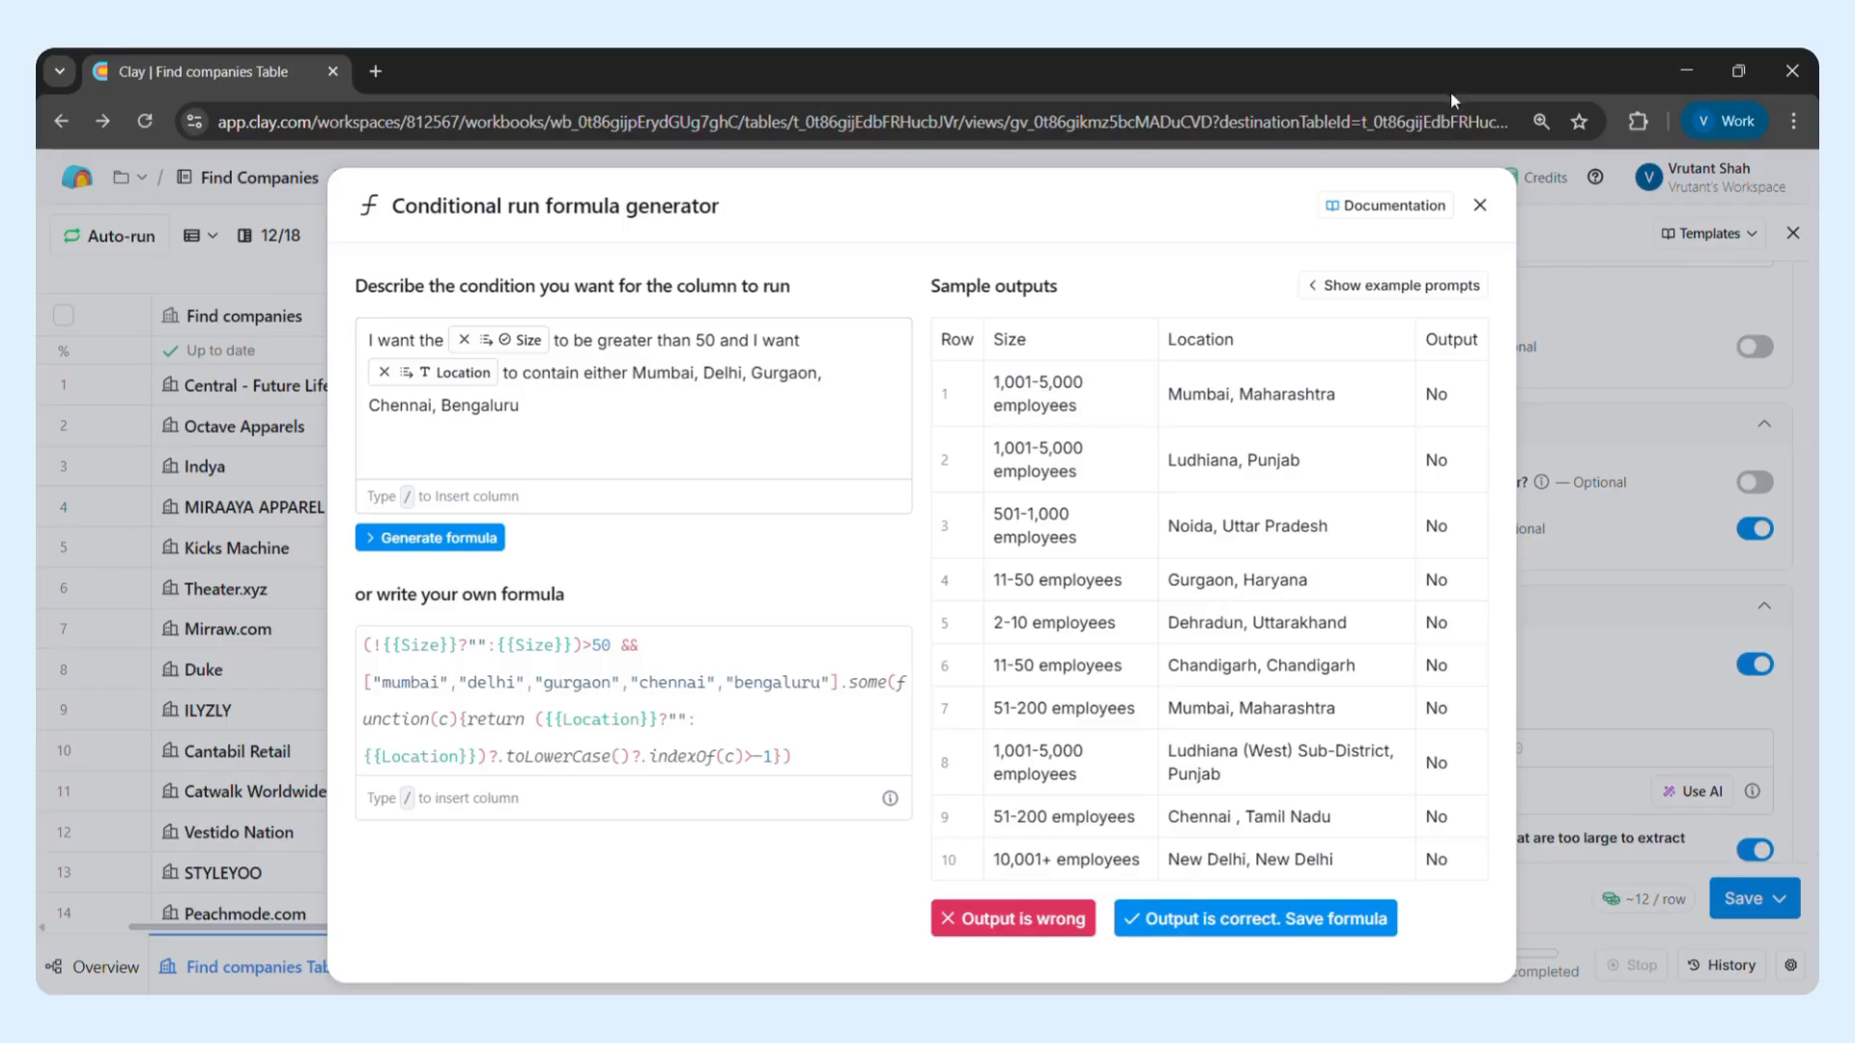
{"action": "left_click", "coordinate": [1478, 206]}
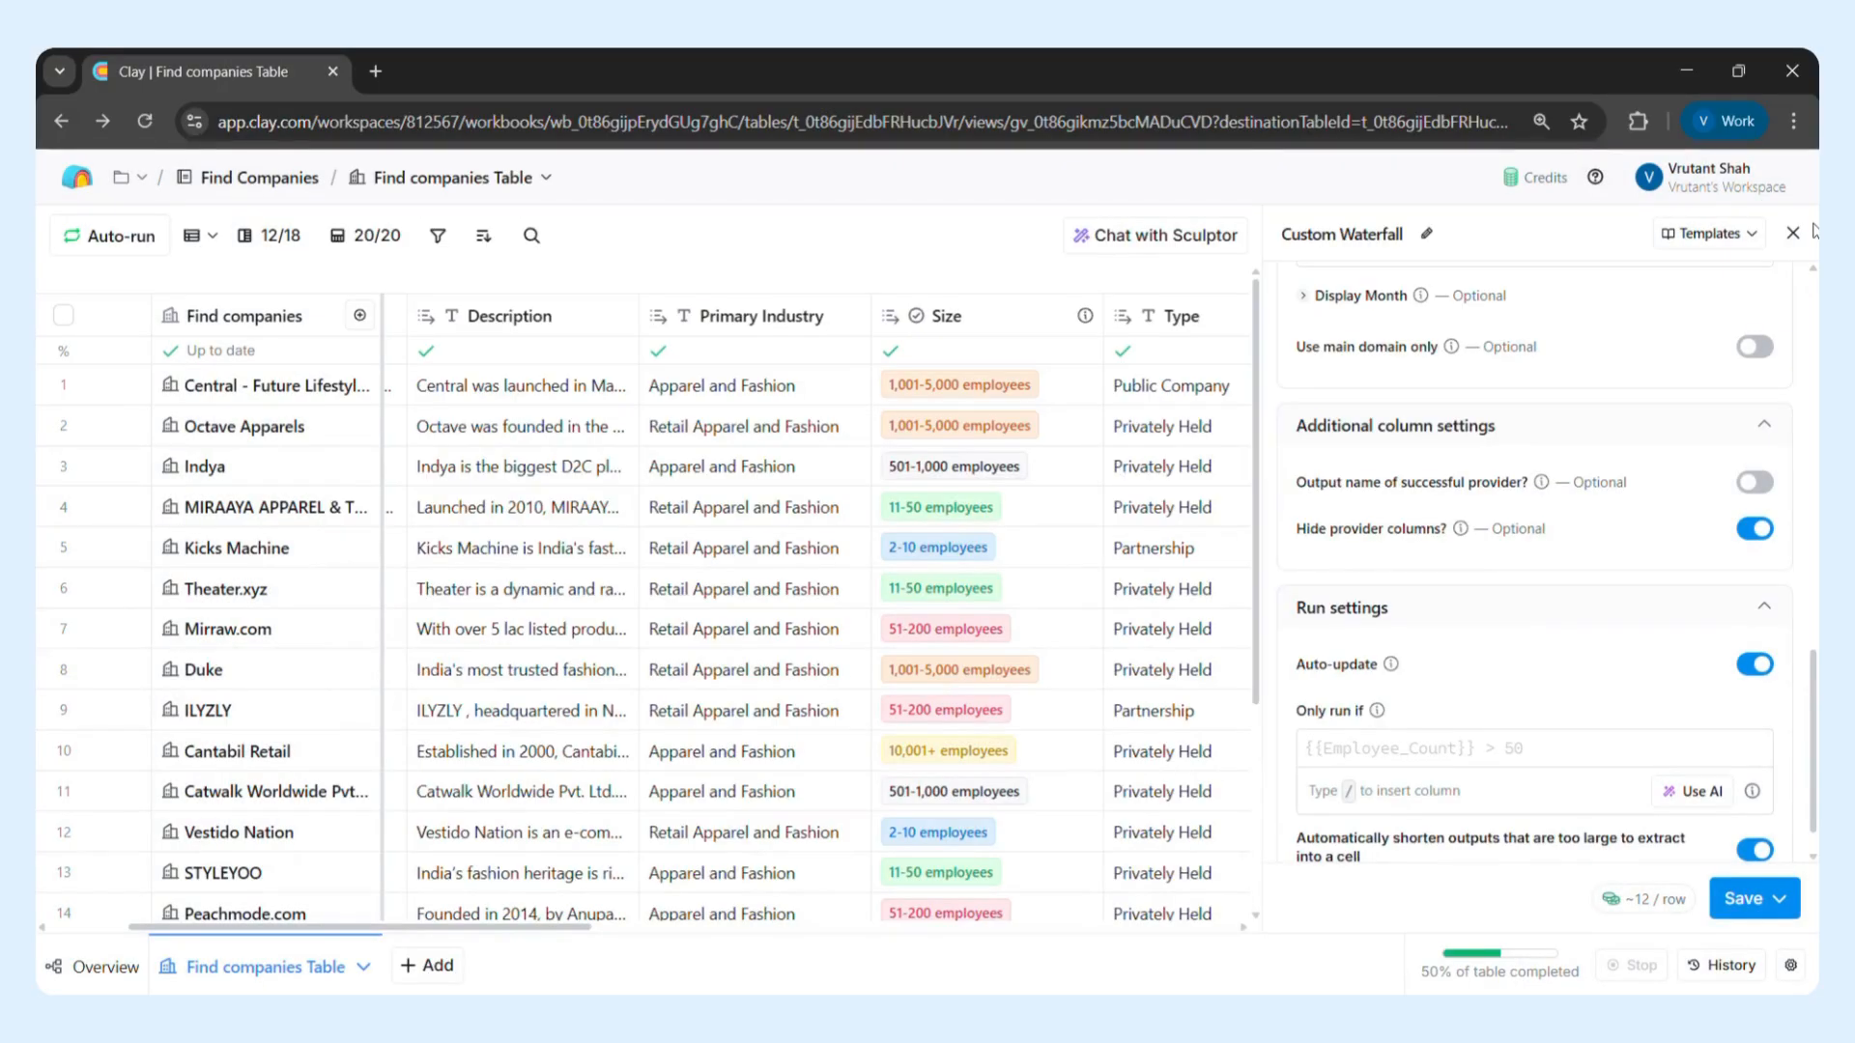
{"action": "left_click", "coordinate": [1793, 233]}
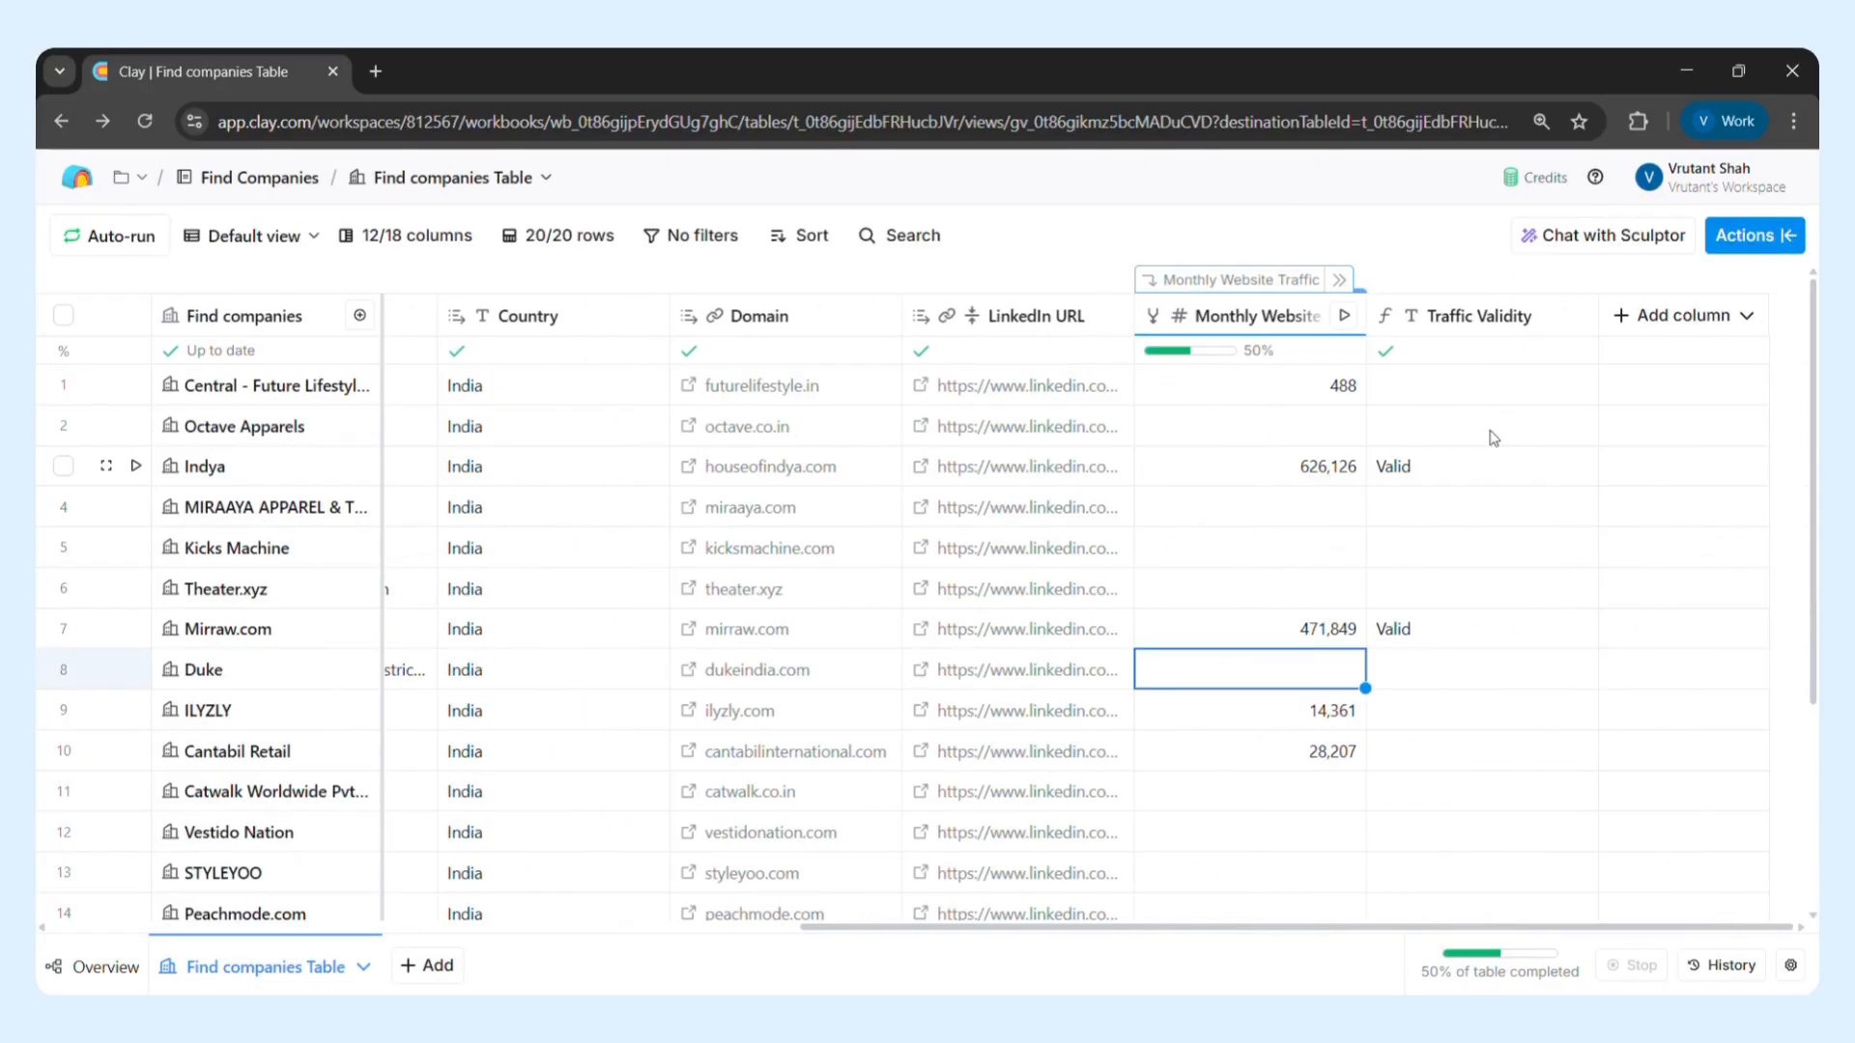
Open the Monthly Website Traffic column for editing and examine its full configuration, from the provider sequence to the Only run if formula
{"action": "left_click", "coordinate": [1252, 319]}
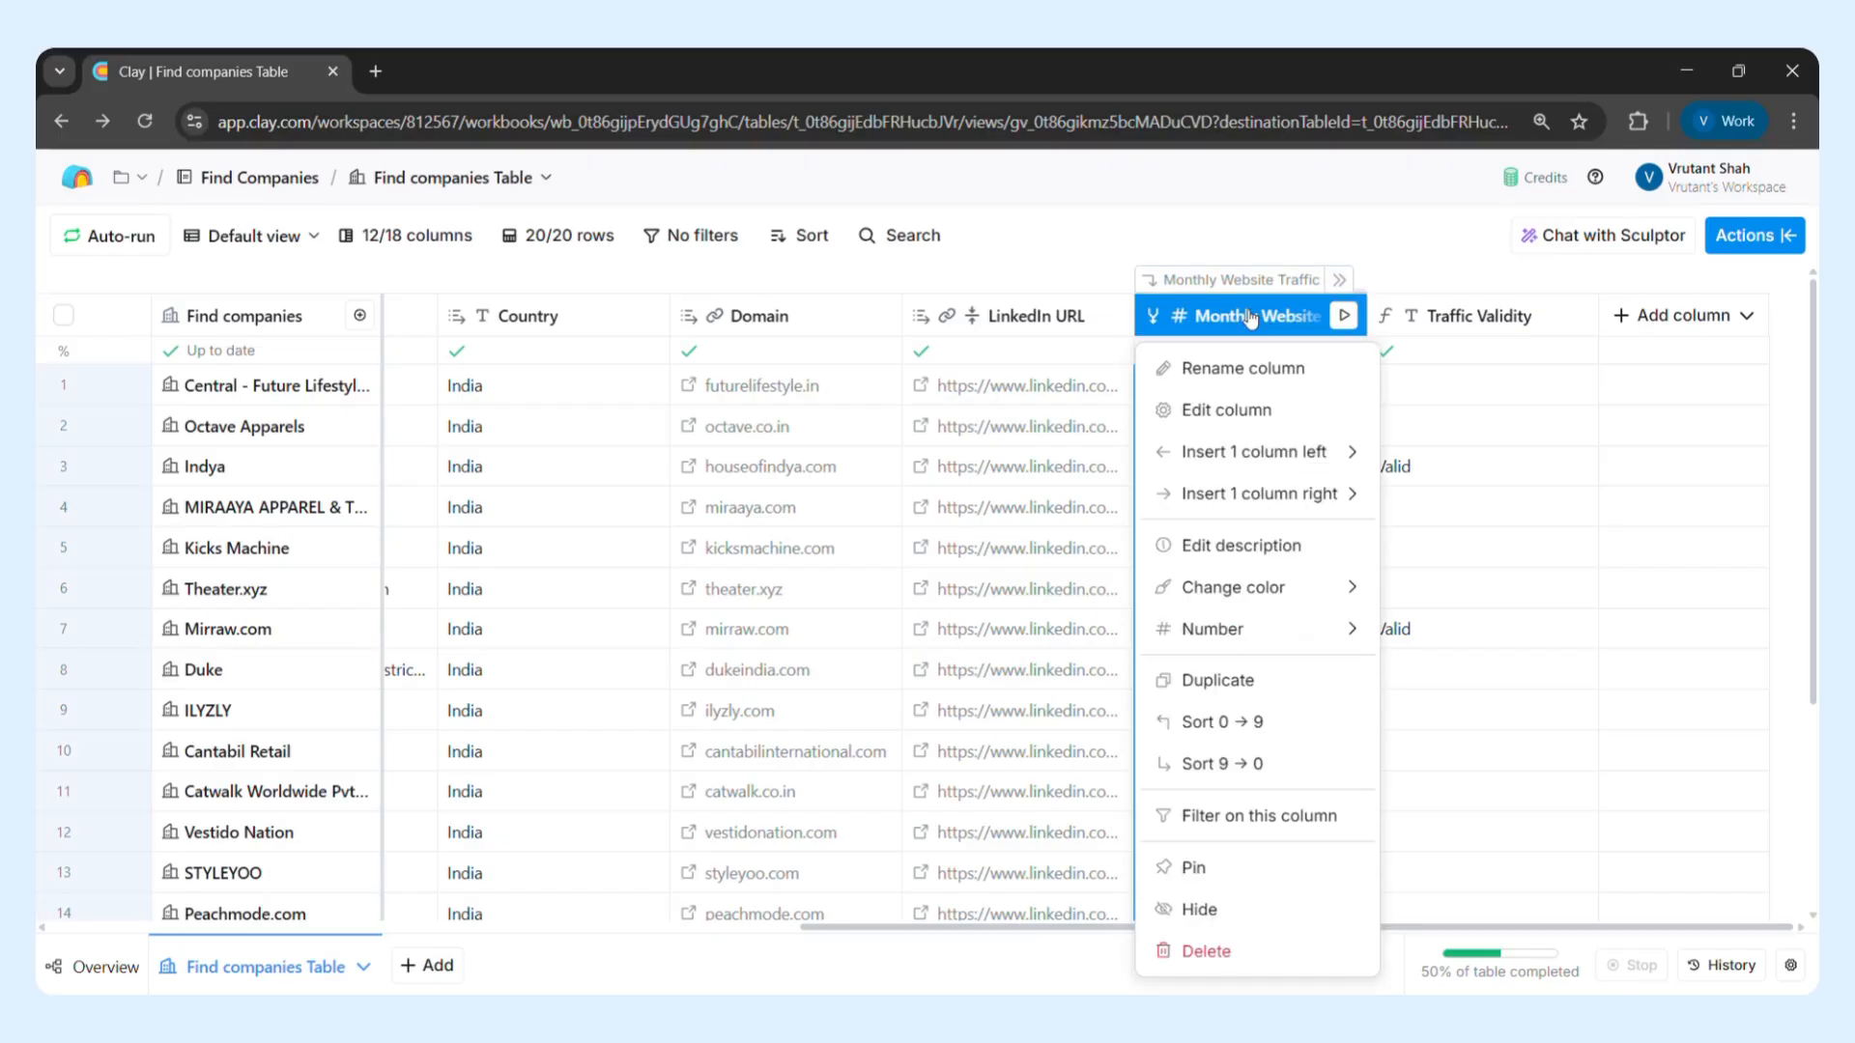
{"action": "left_click", "coordinate": [1250, 434]}
{"action": "left_click", "coordinate": [1655, 438]}
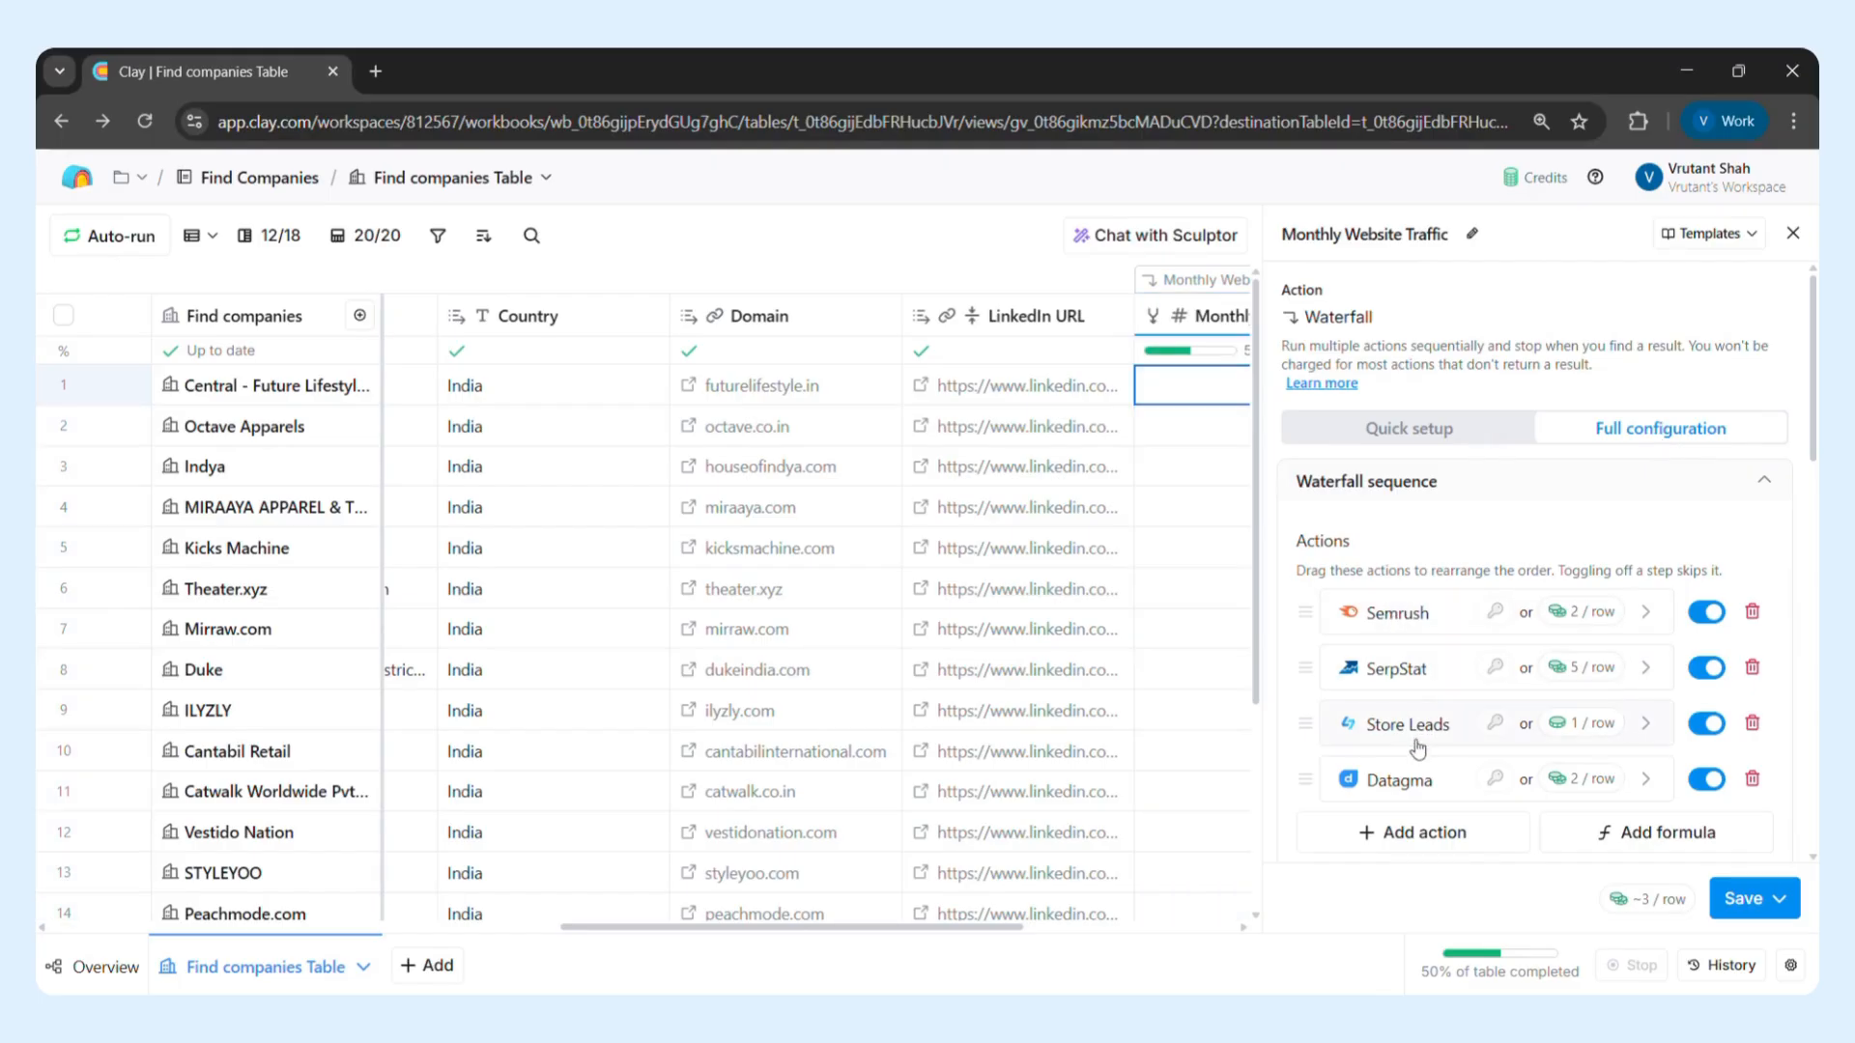
{"action": "scroll", "coordinate": [1417, 748], "scroll_direction": "down", "scroll_amount": 5}
{"action": "scroll", "coordinate": [1418, 748], "scroll_direction": "down", "scroll_amount": 5}
{"action": "scroll", "coordinate": [1419, 657], "scroll_direction": "down", "scroll_amount": 1}
{"action": "scroll", "coordinate": [1420, 657], "scroll_direction": "down", "scroll_amount": 3}
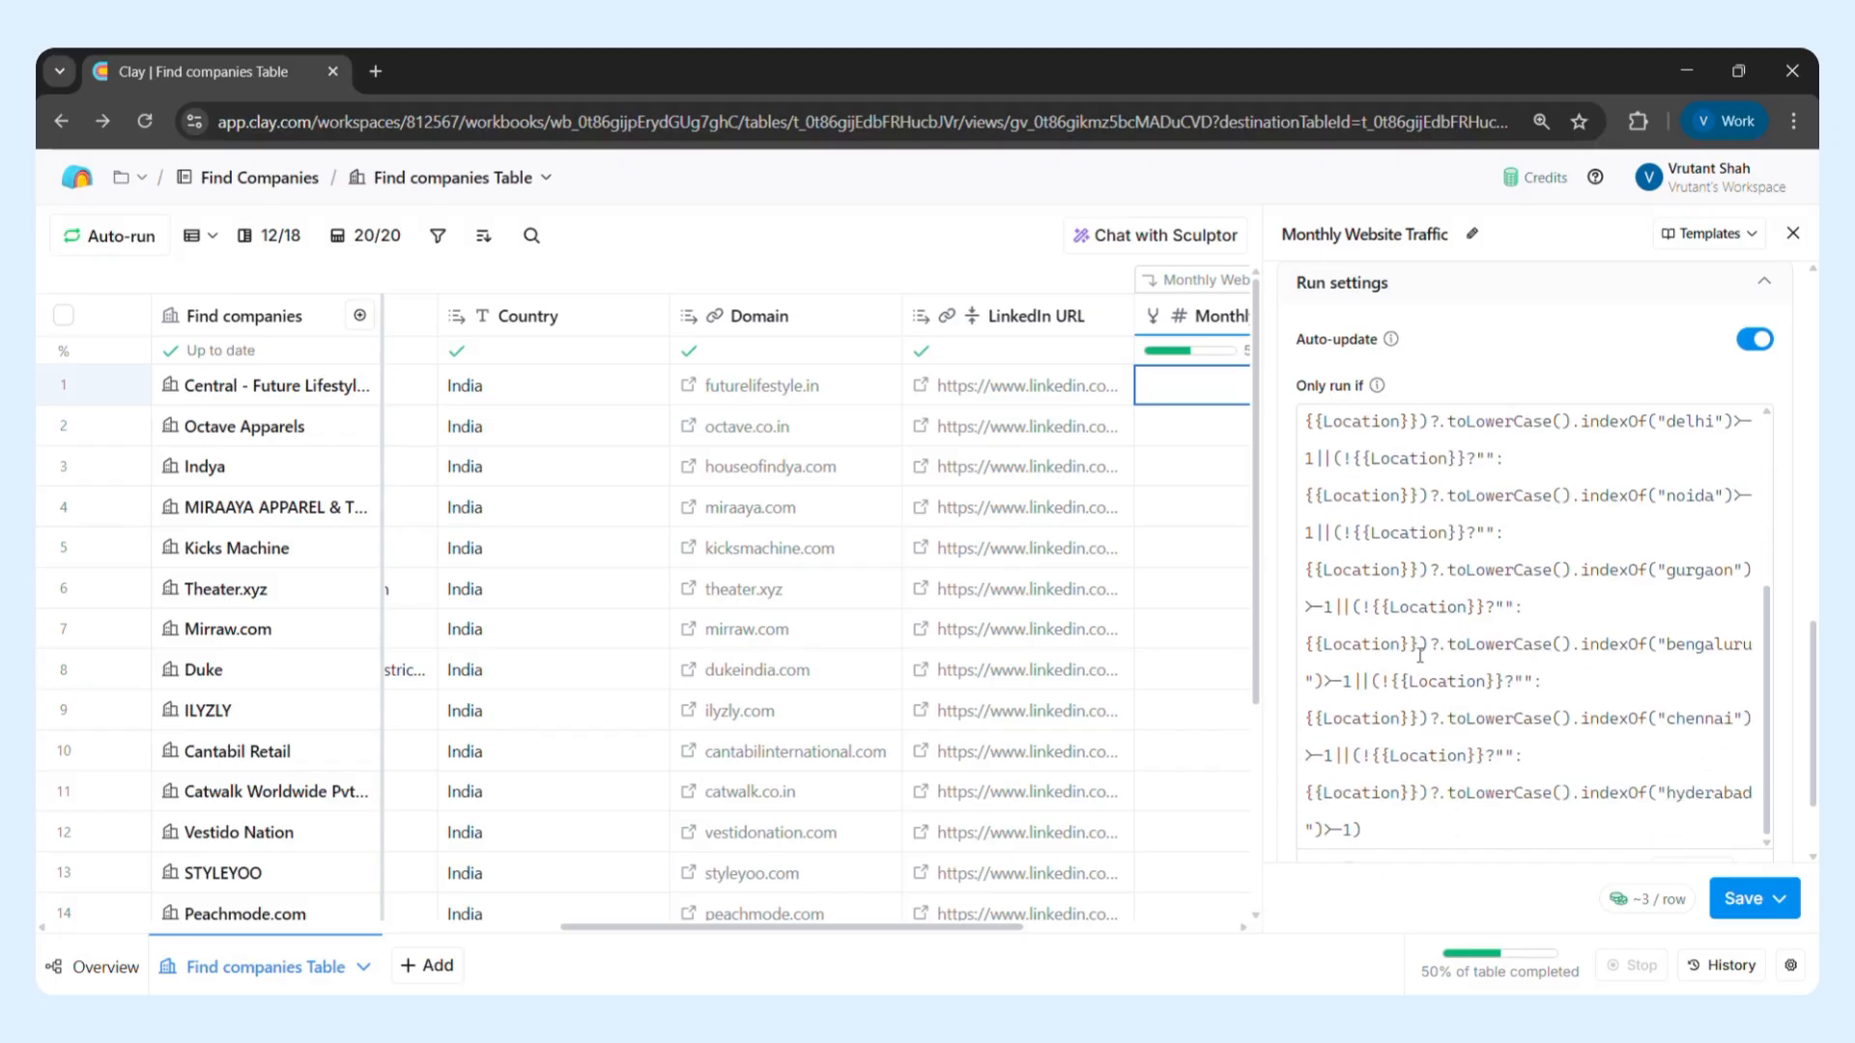
{"action": "scroll", "coordinate": [1420, 656], "scroll_direction": "down", "scroll_amount": 2}
Expand the Monthly Website Traffic waterfall into its individual provider columns and close the column settings
{"action": "scroll", "coordinate": [1095, 643], "scroll_direction": "right", "scroll_amount": 4}
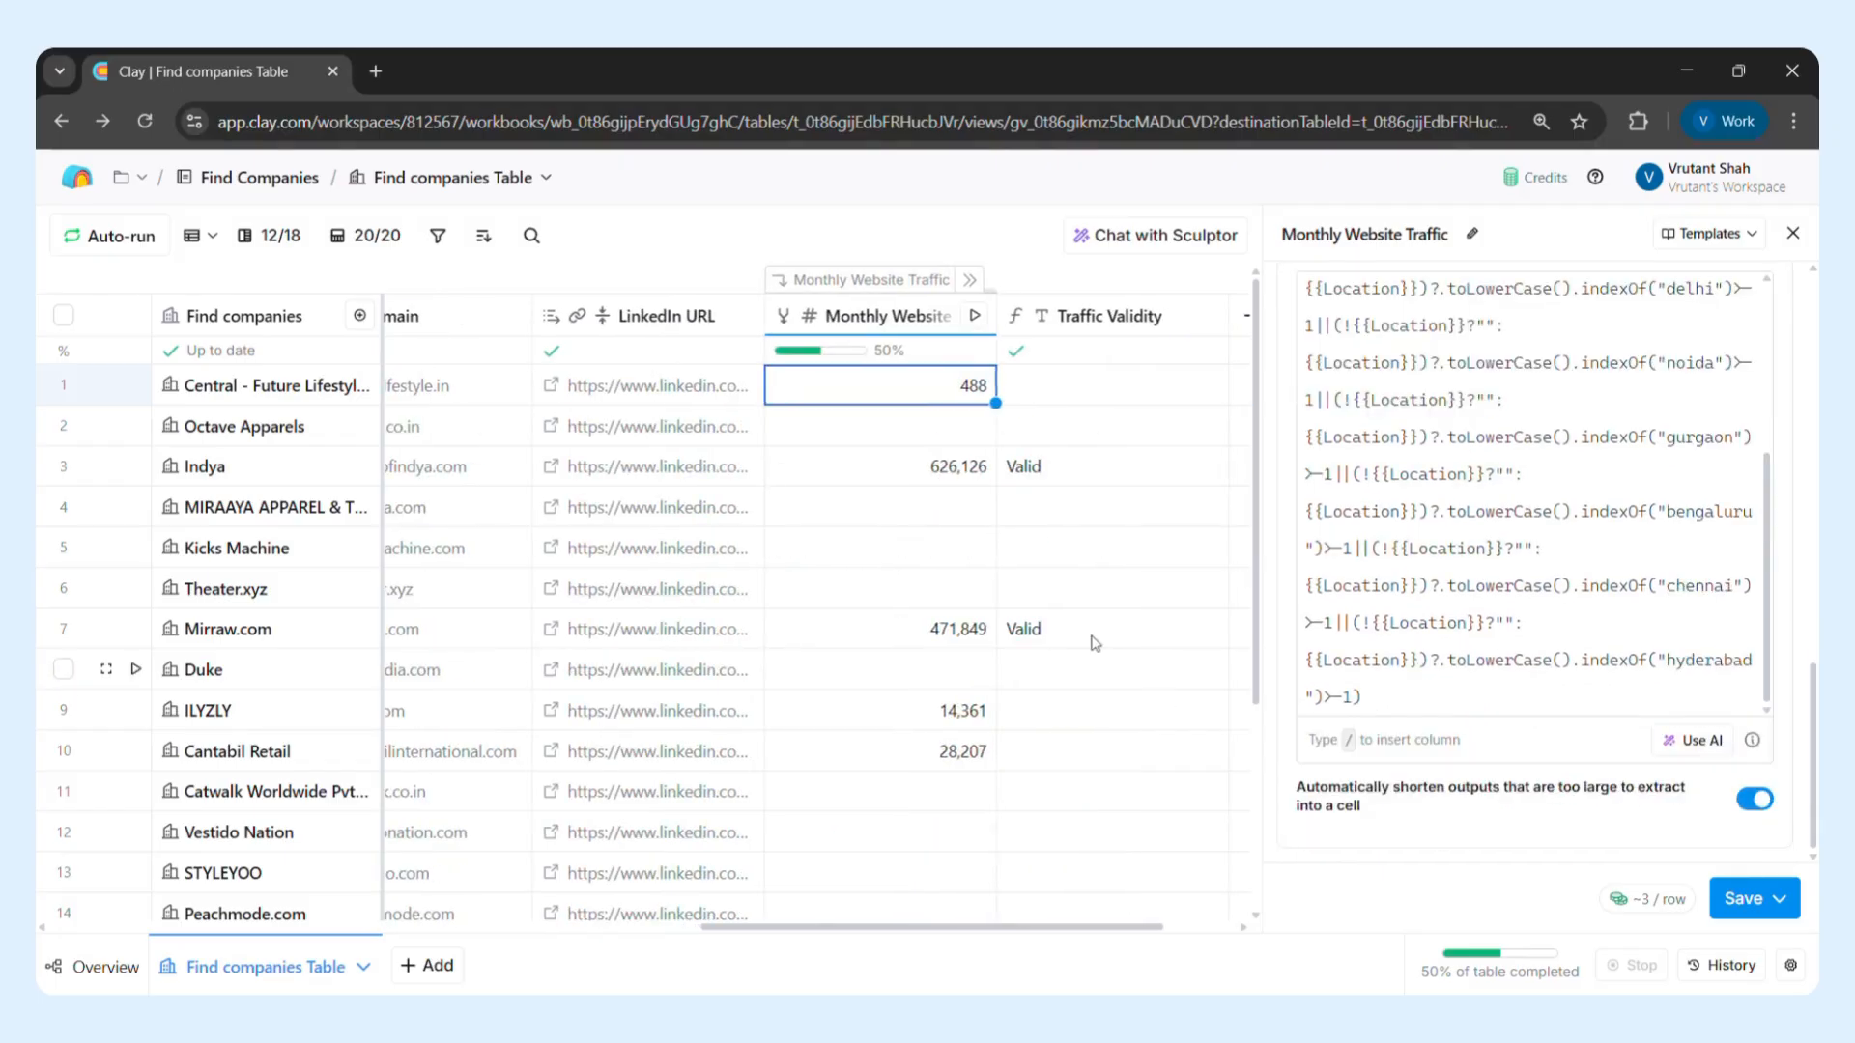
{"action": "left_click", "coordinate": [970, 280]}
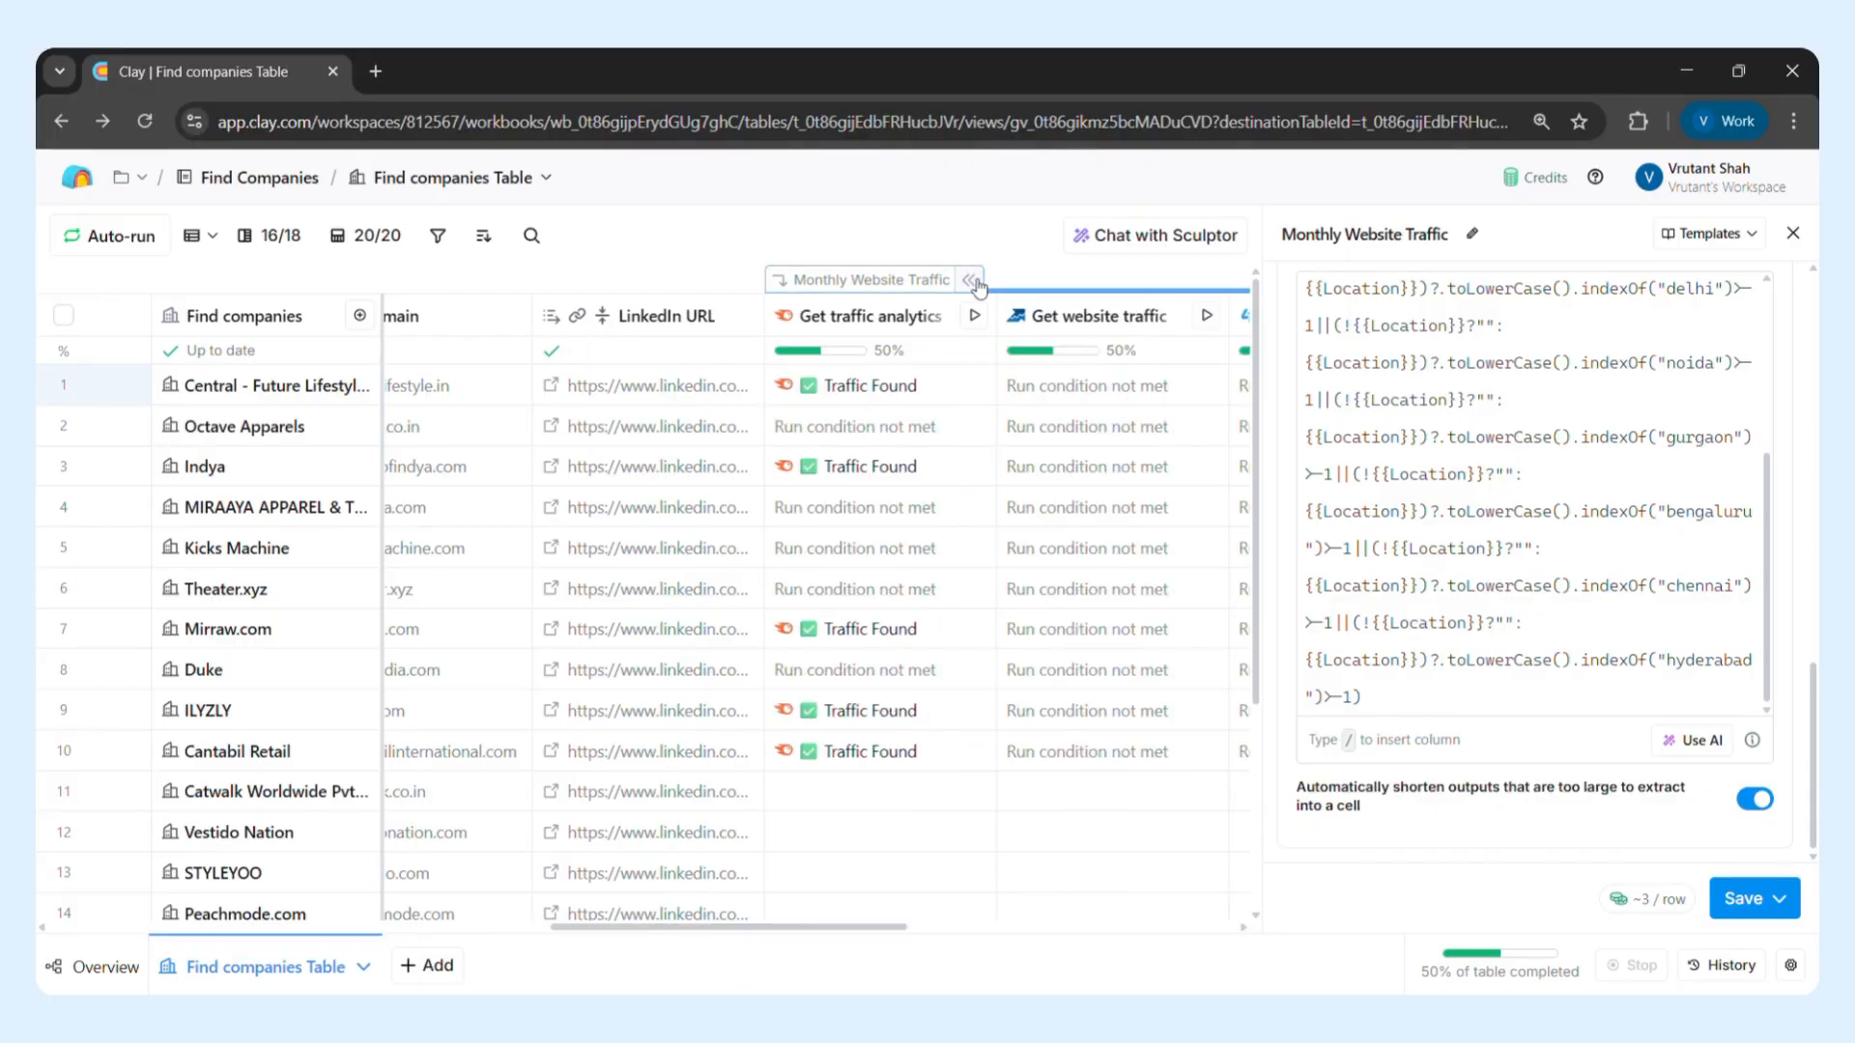
{"action": "scroll", "coordinate": [1063, 526], "scroll_direction": "right", "scroll_amount": 5}
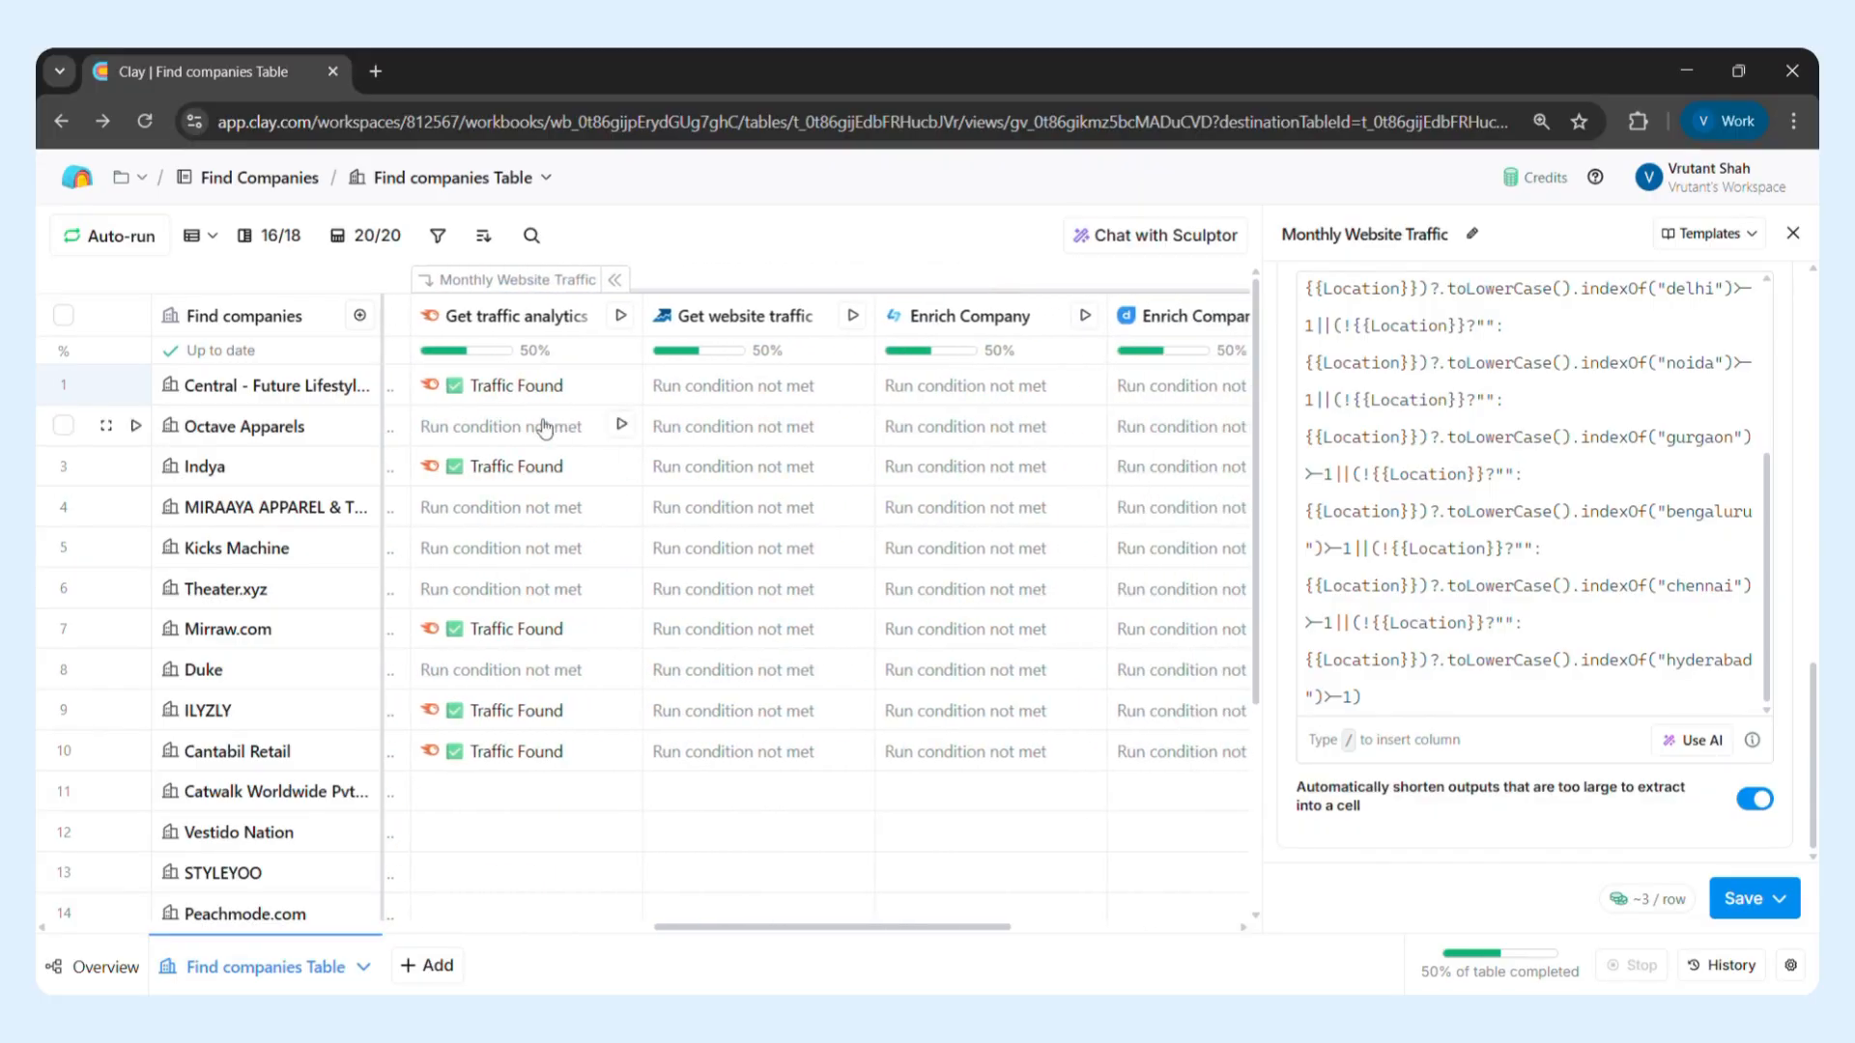
{"action": "left_click", "coordinate": [1793, 233]}
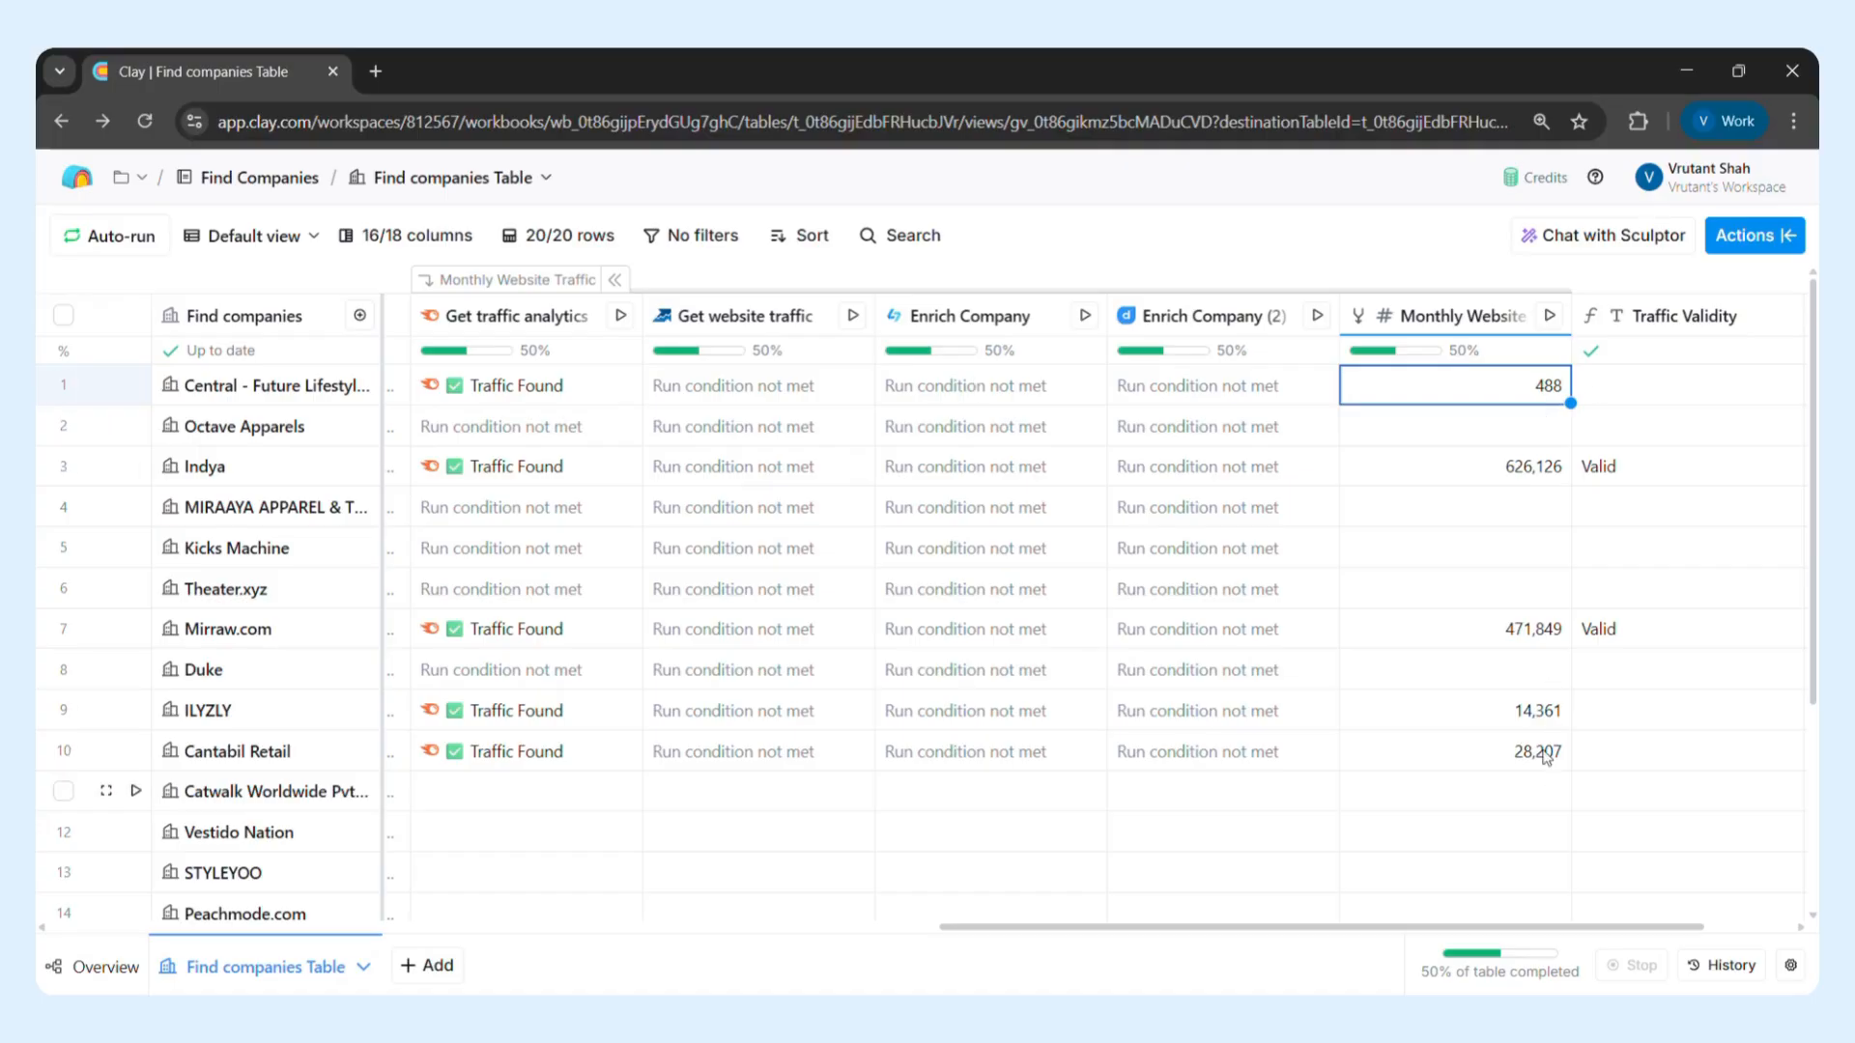
Get the explanation for Octave Apparels' unmet run condition under Get website traffic, and inspect row 1's Get traffic analytics cell details
{"action": "left_click", "coordinate": [757, 438]}
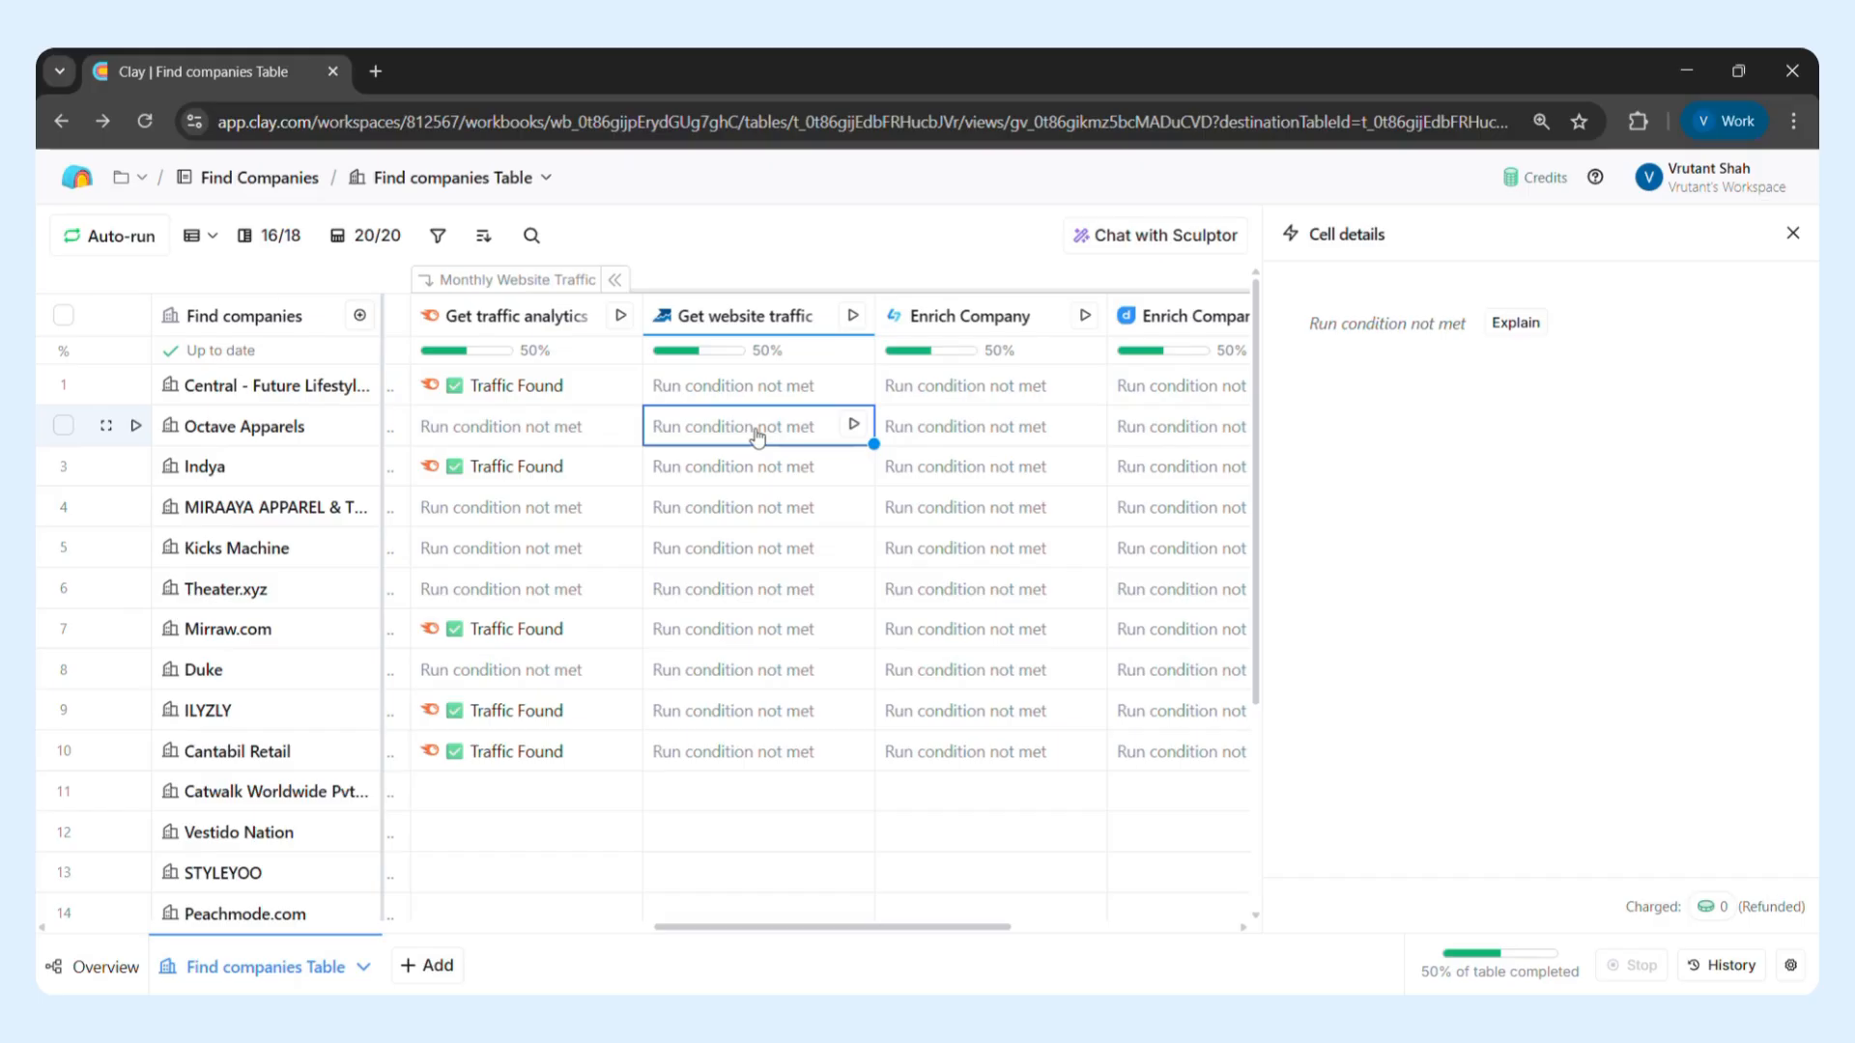
{"action": "left_click", "coordinate": [1515, 325]}
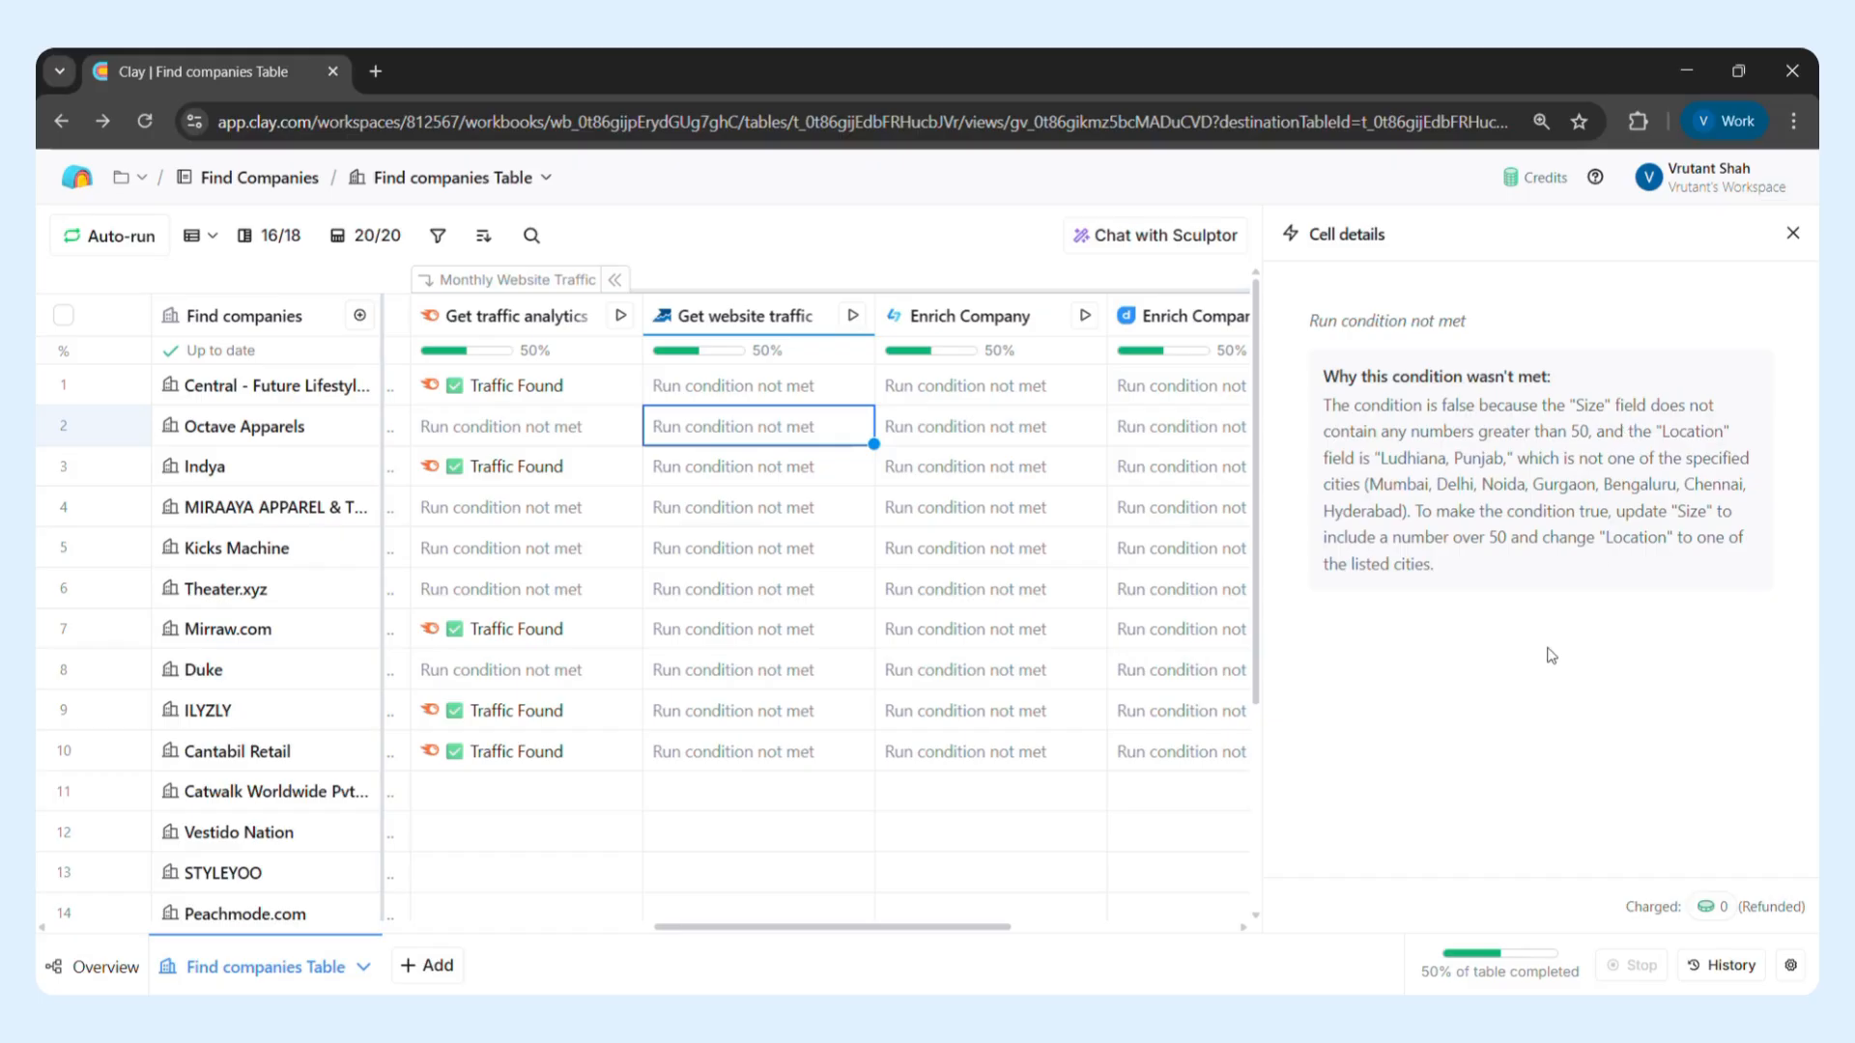
{"action": "left_click", "coordinate": [588, 401]}
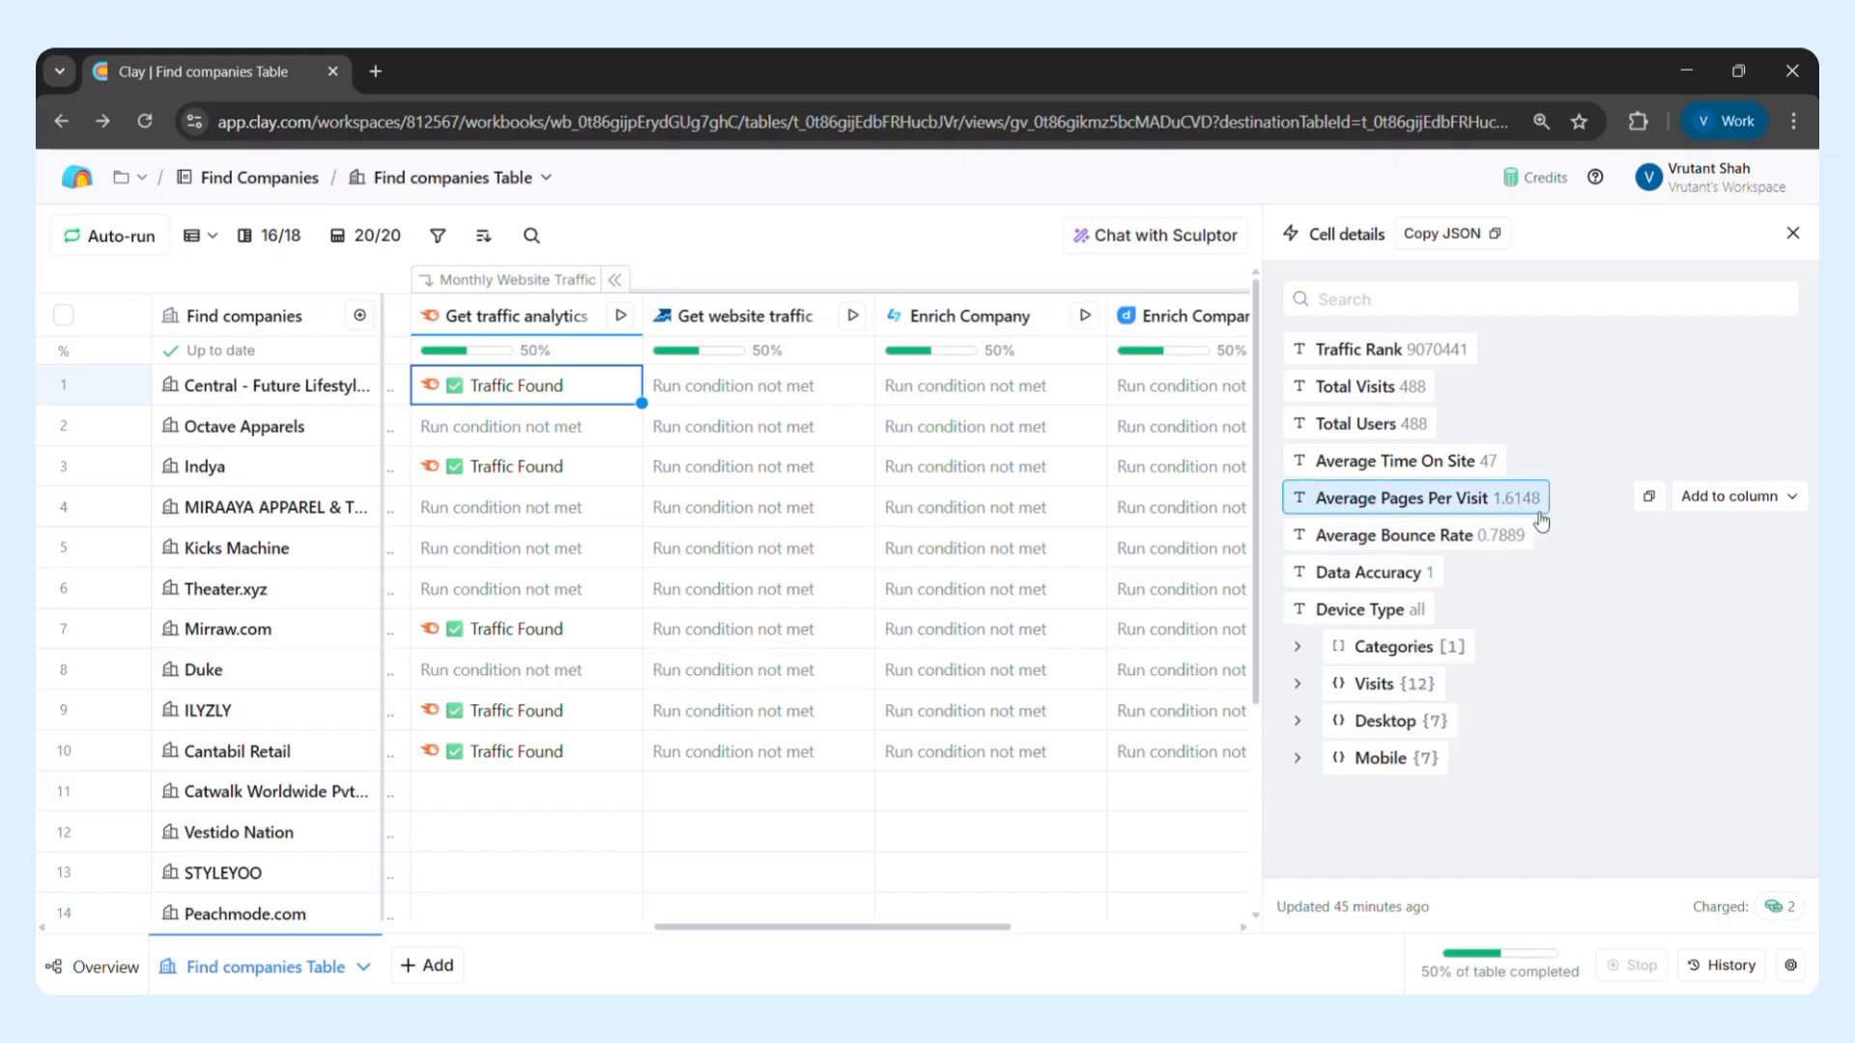
Expand the Categories, Visits and Desktop groups in row 1's traffic analytics details, review their fields, and close the cell details
{"action": "left_click", "coordinate": [1297, 647]}
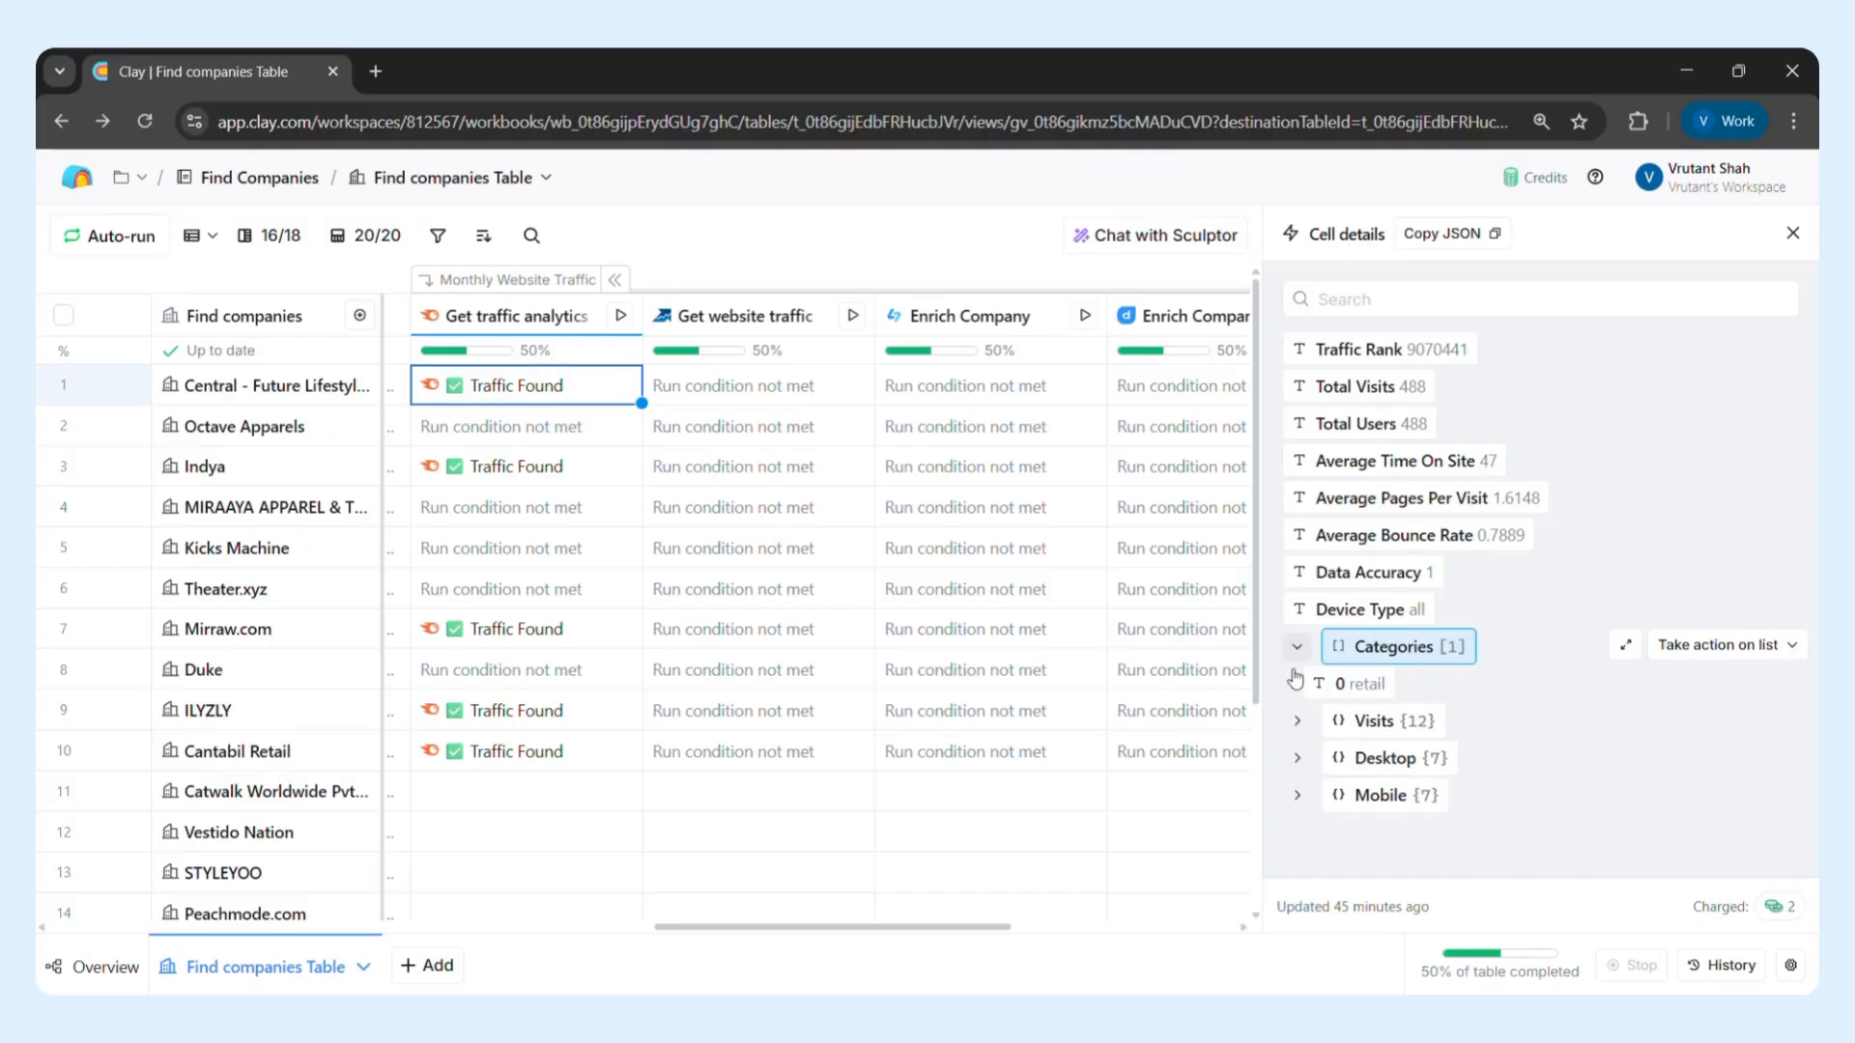
{"action": "left_click", "coordinate": [1298, 722]}
{"action": "scroll", "coordinate": [1452, 759], "scroll_direction": "down", "scroll_amount": 3}
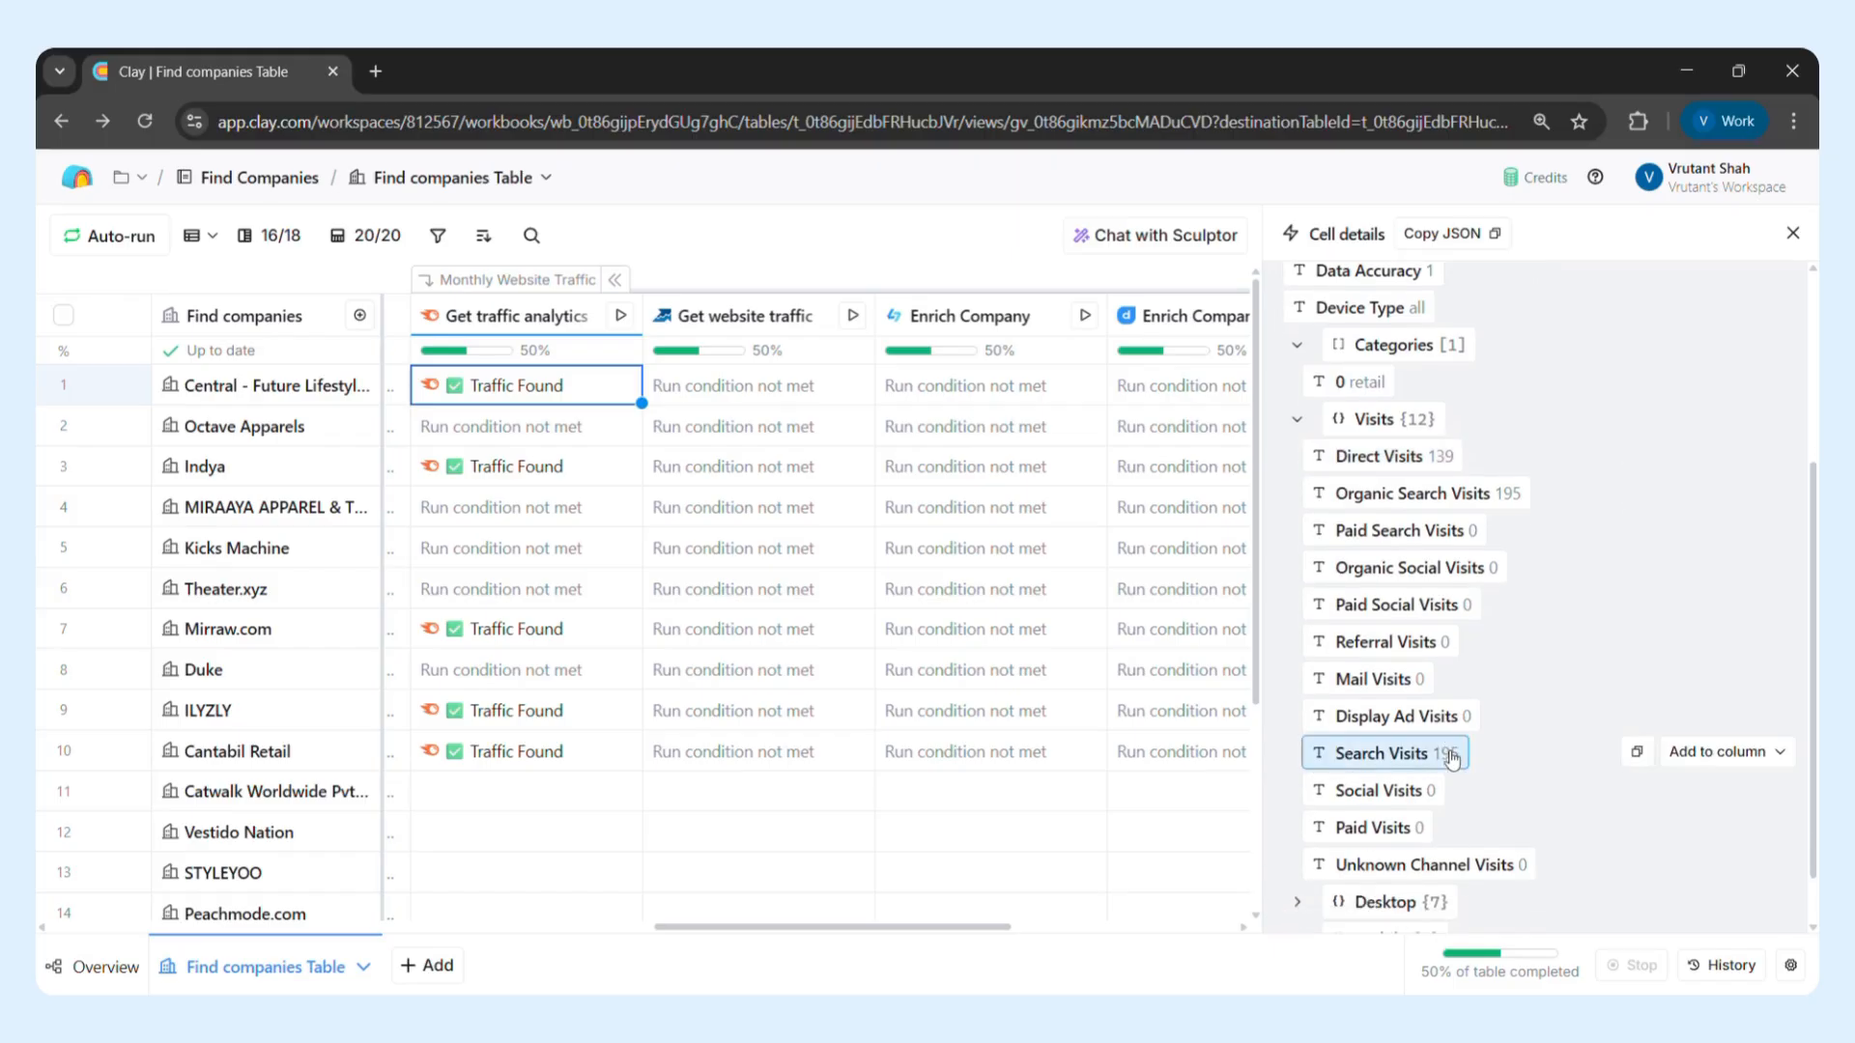
{"action": "scroll", "coordinate": [1452, 759], "scroll_direction": "down", "scroll_amount": 1}
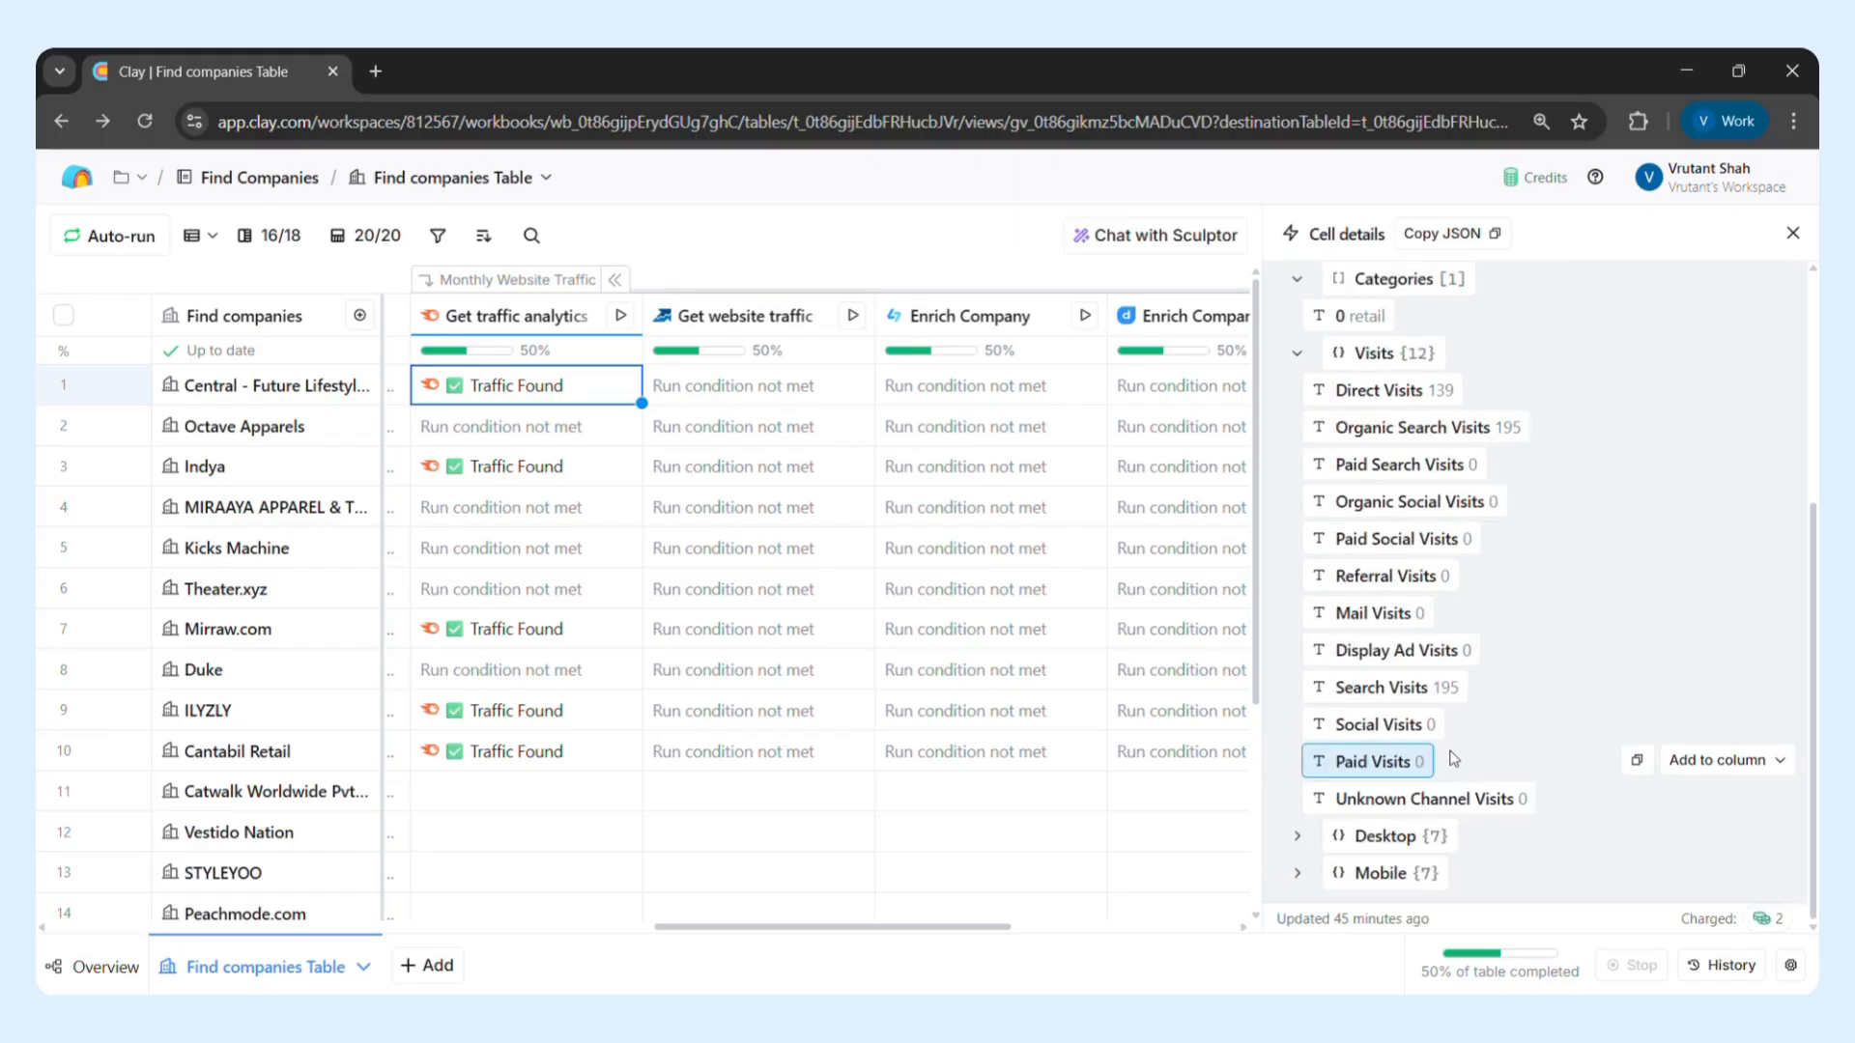
{"action": "left_click", "coordinate": [1291, 838]}
{"action": "scroll", "coordinate": [1358, 826], "scroll_direction": "down", "scroll_amount": 3}
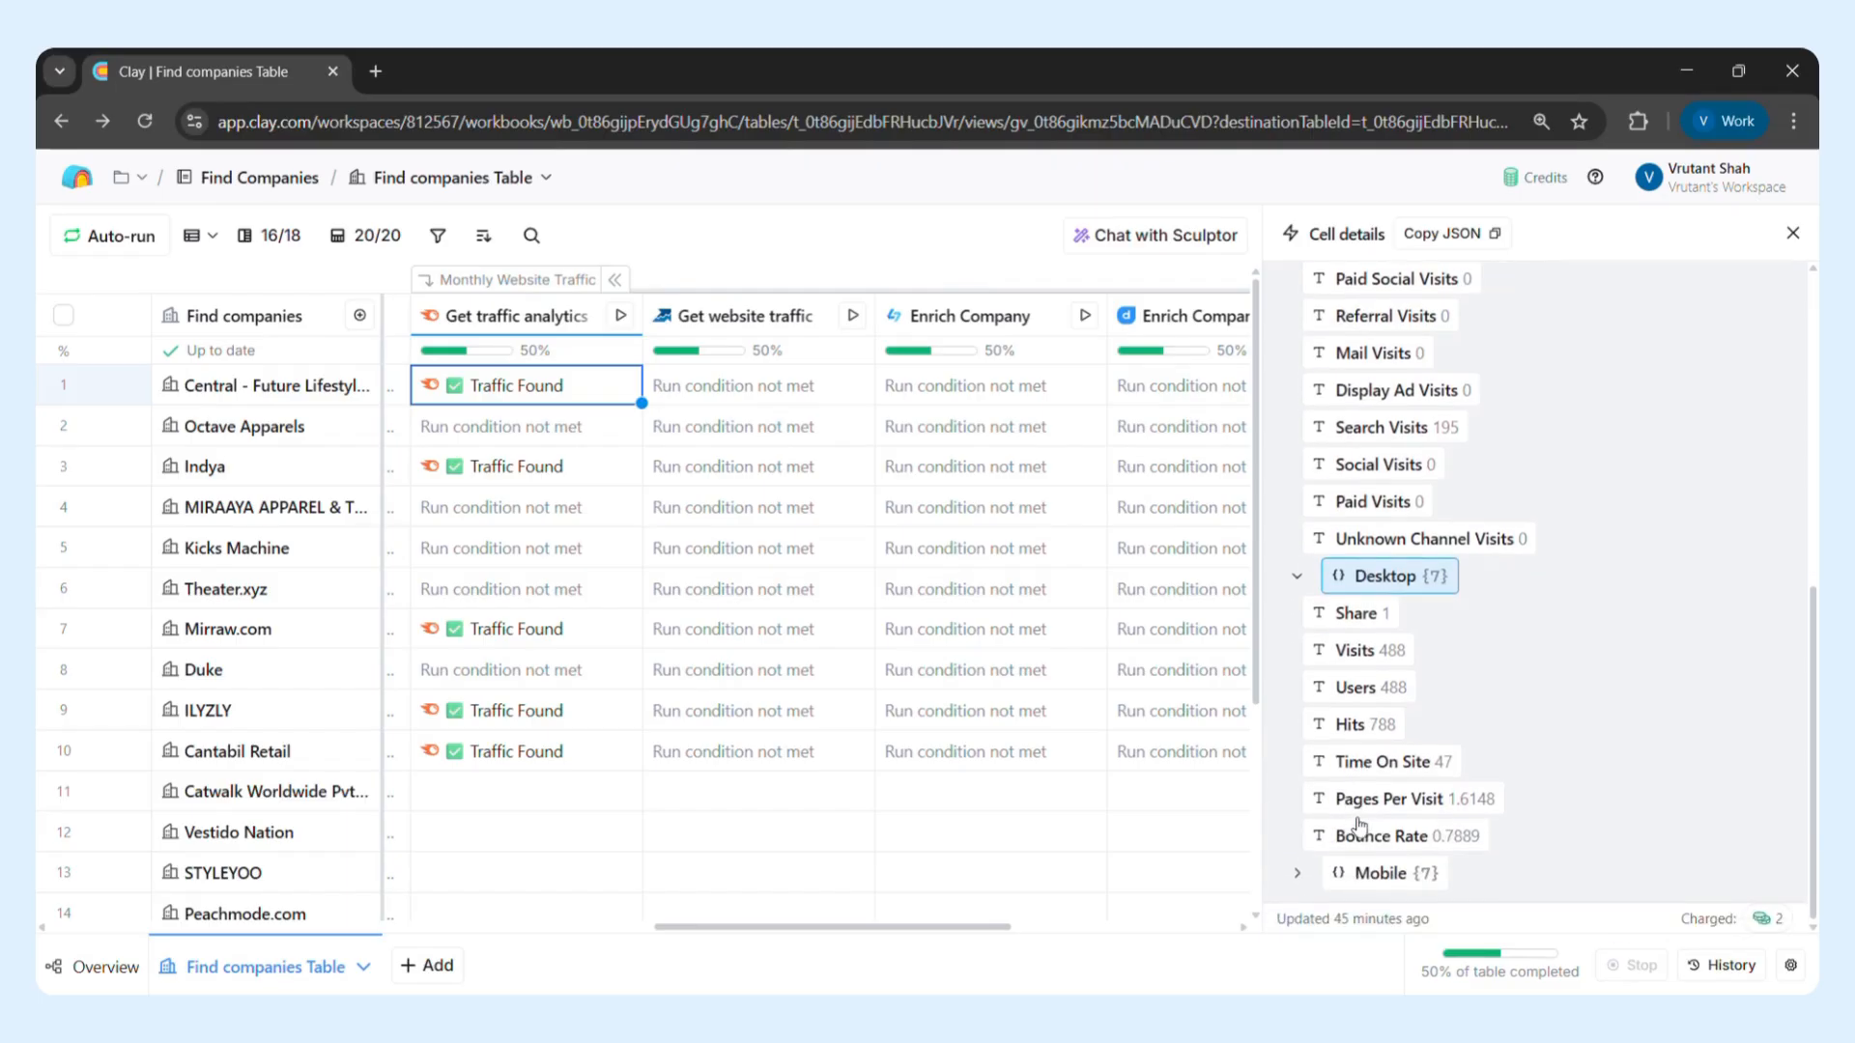
{"action": "left_click", "coordinate": [1359, 826]}
{"action": "scroll", "coordinate": [1381, 773], "scroll_direction": "up", "scroll_amount": 5}
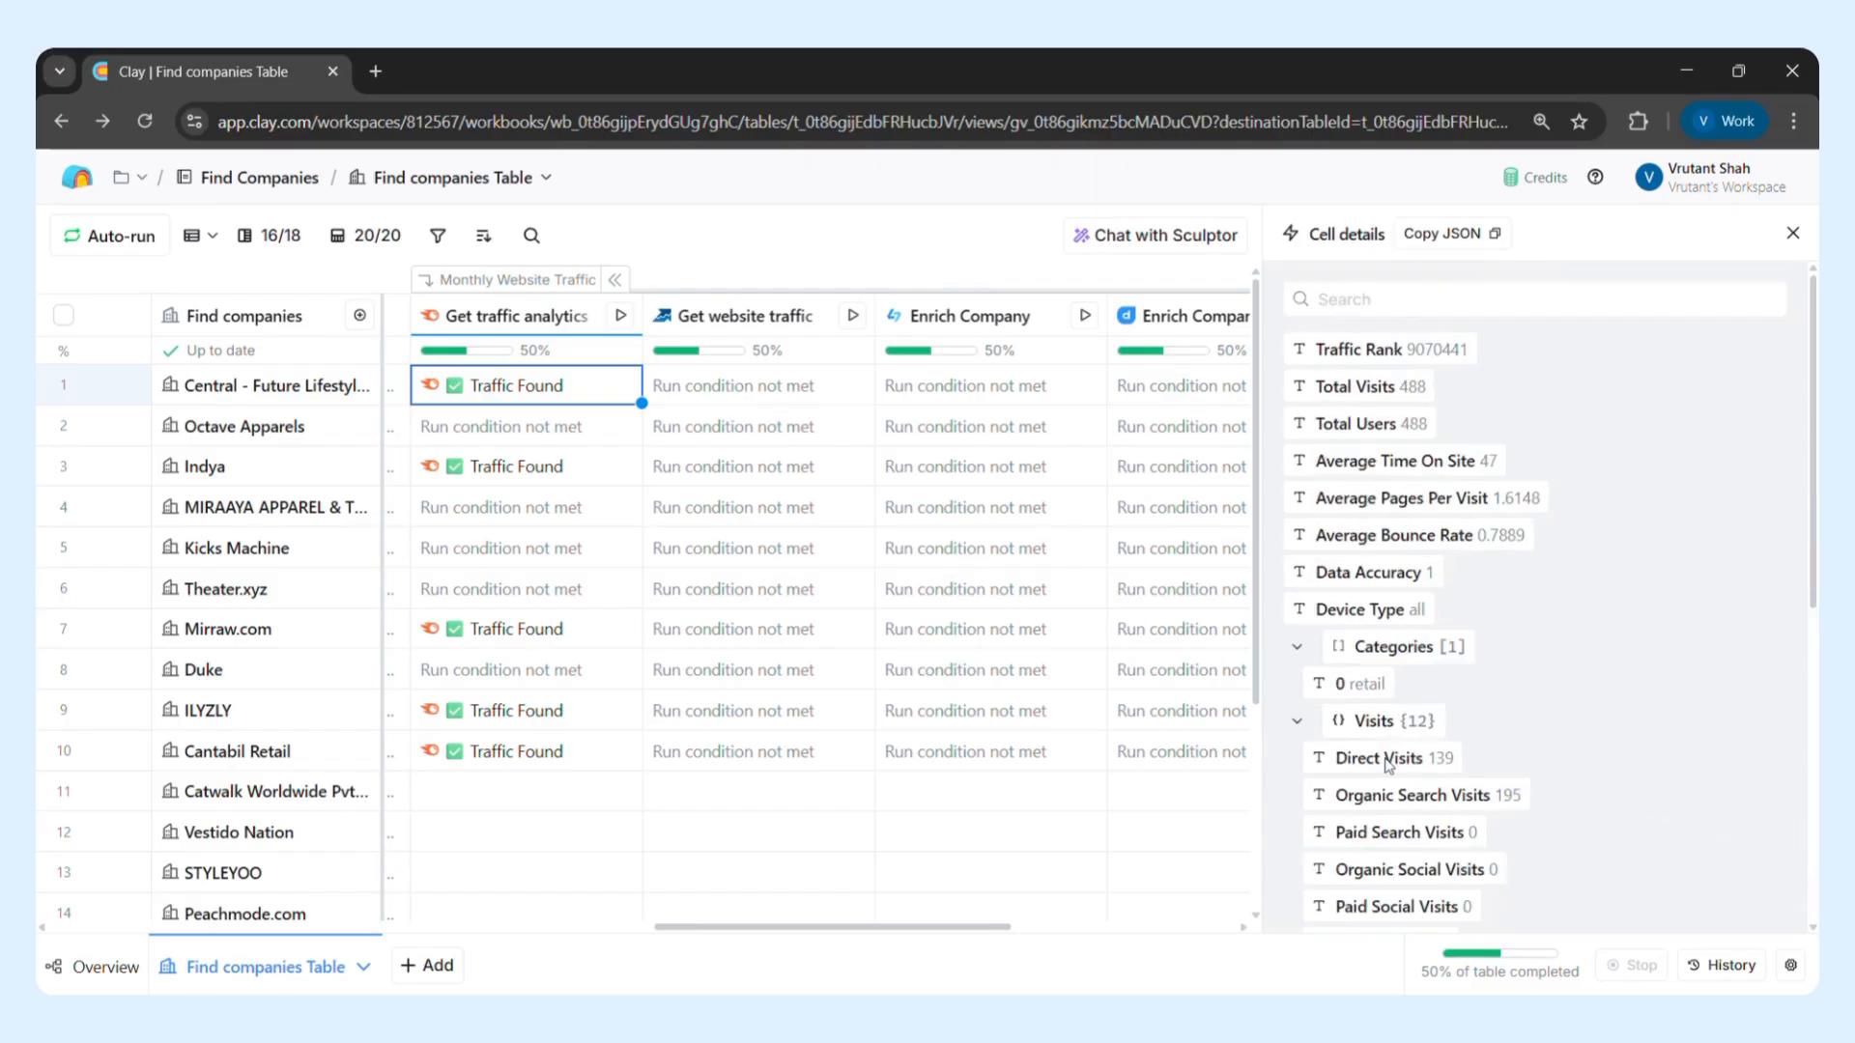
{"action": "left_click", "coordinate": [1793, 233]}
Open the Traffic Validity column for editing and examine its formula based on Monthly Website Traffic
{"action": "scroll", "coordinate": [1470, 526], "scroll_direction": "right", "scroll_amount": 3}
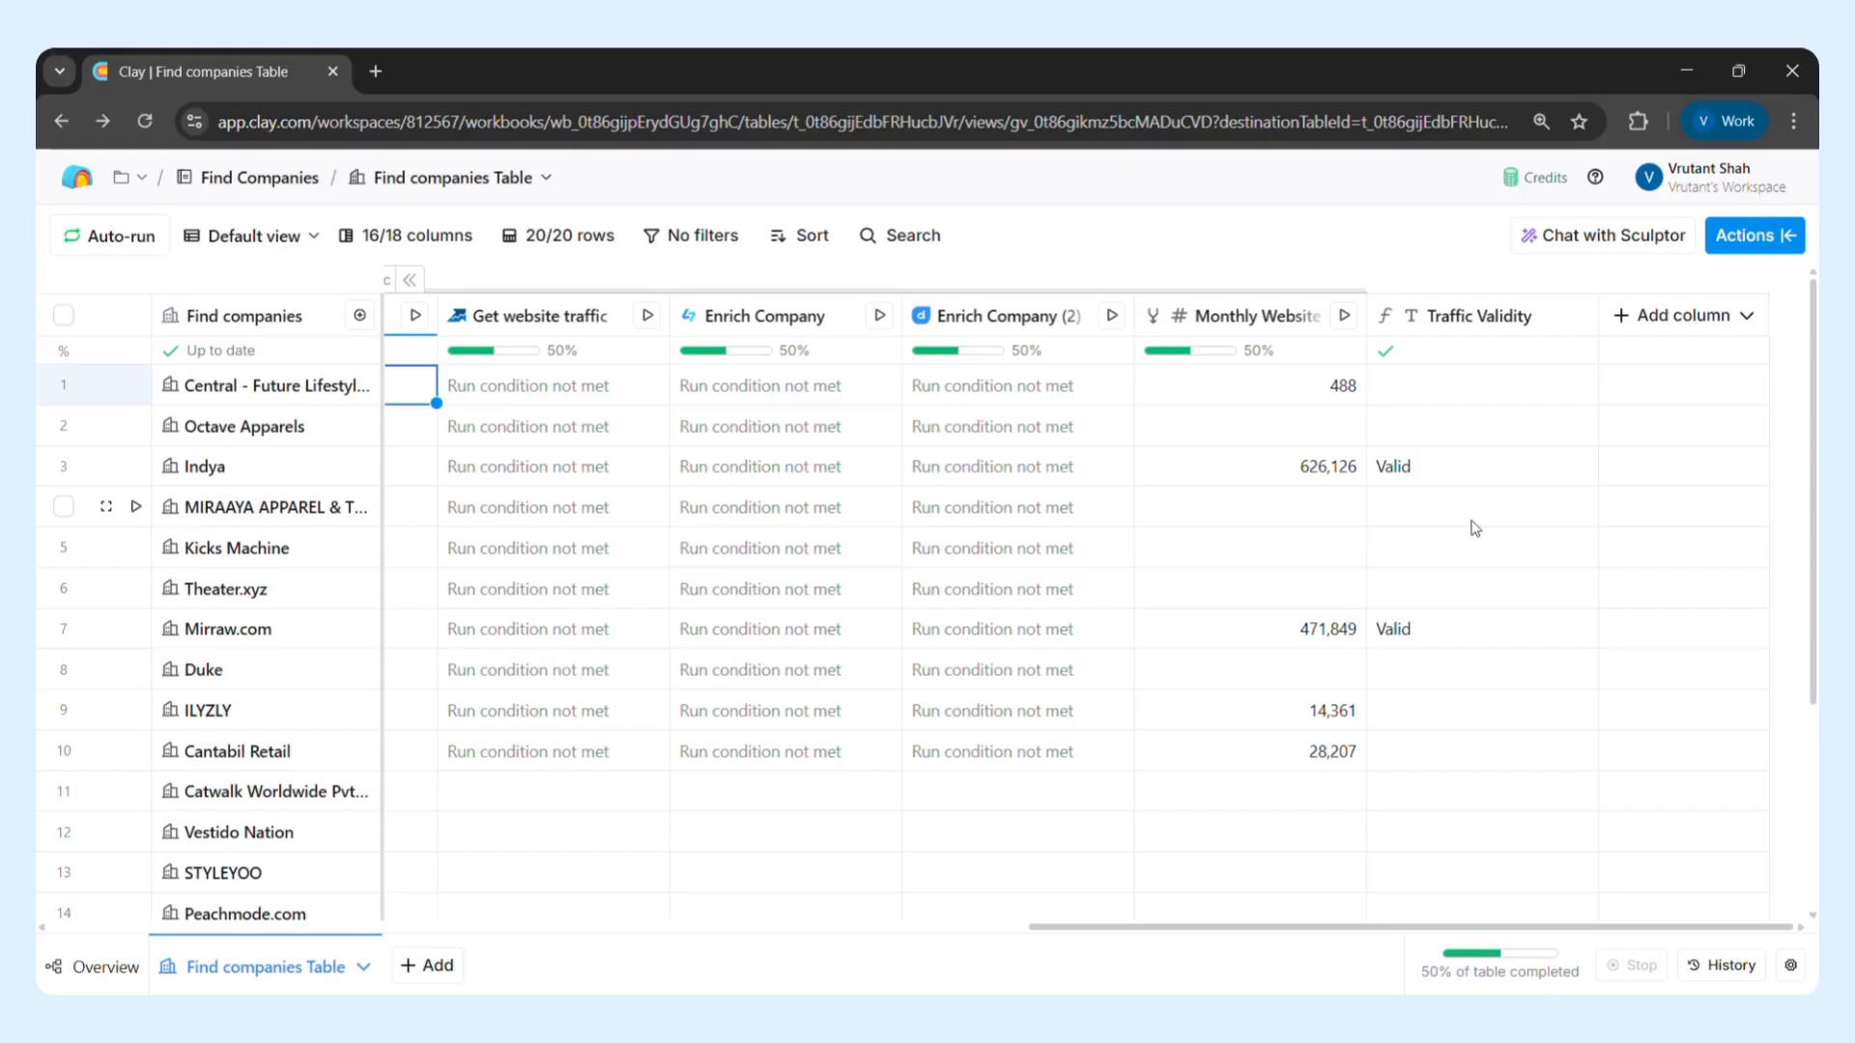
{"action": "left_click", "coordinate": [1532, 317]}
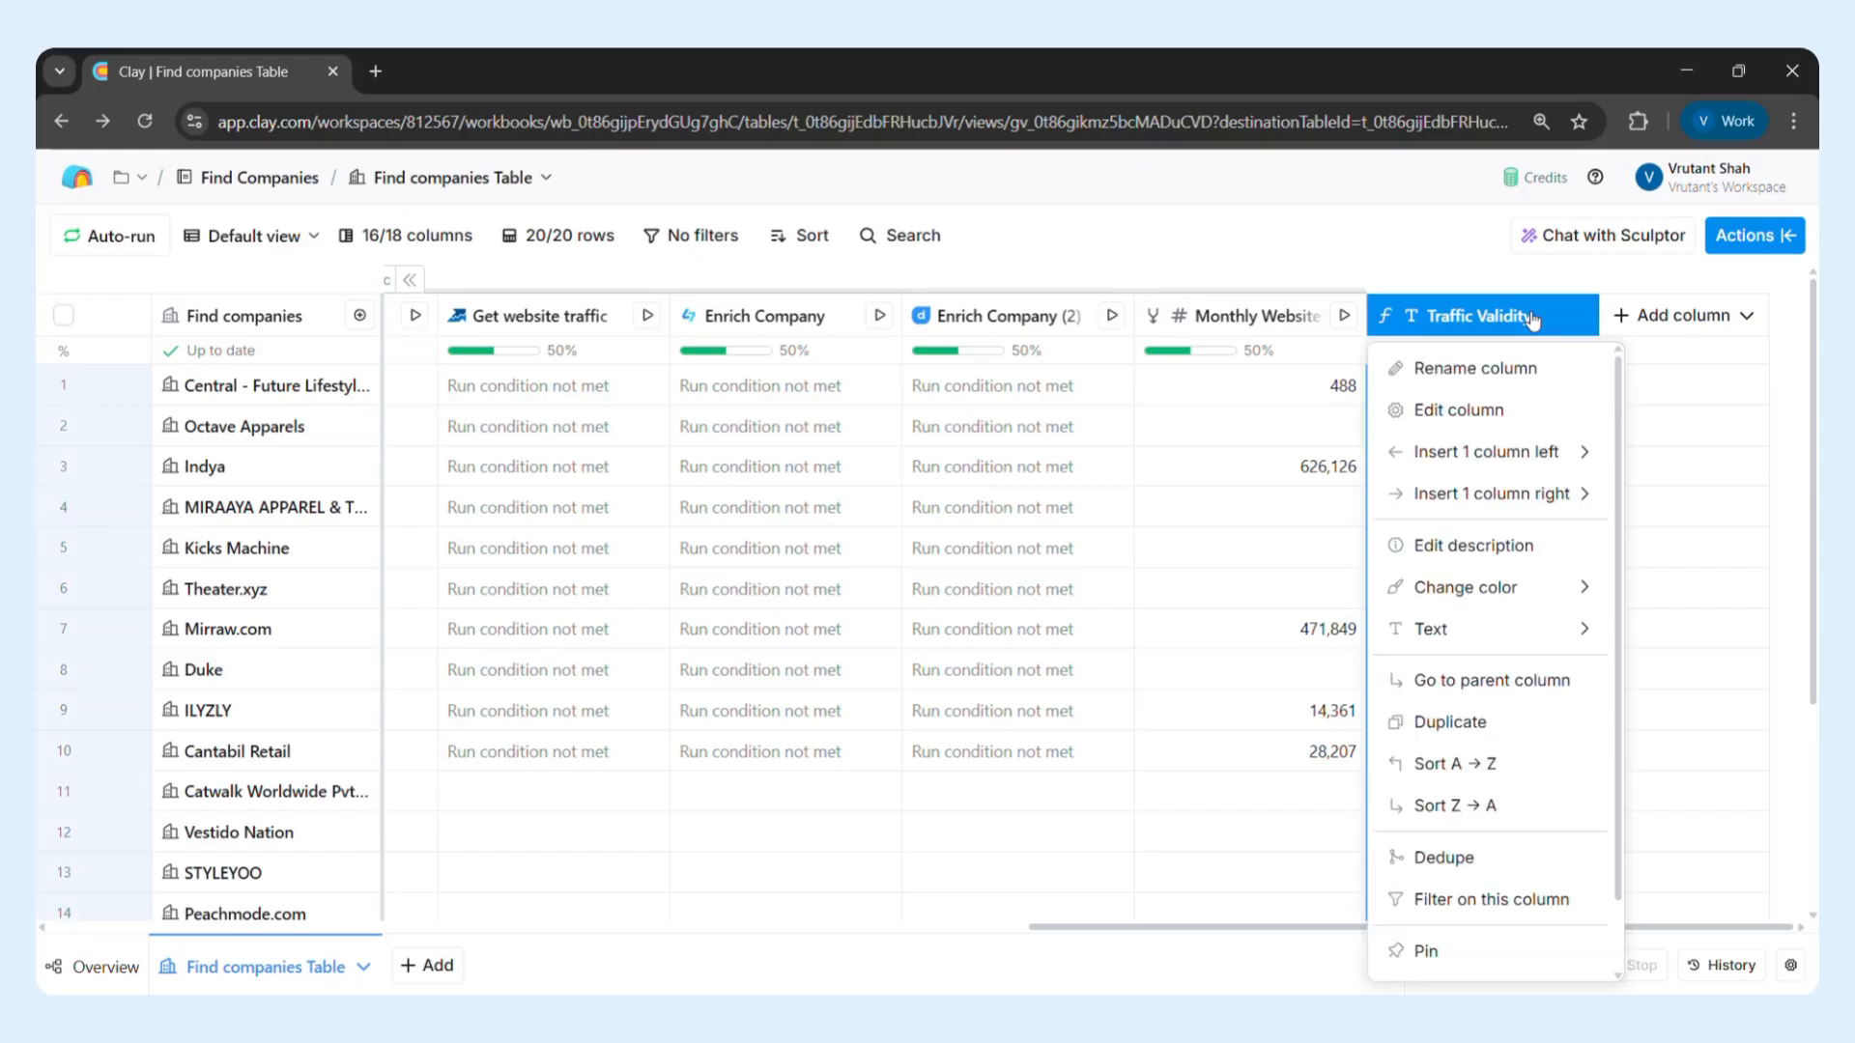
{"action": "left_click", "coordinate": [1500, 407]}
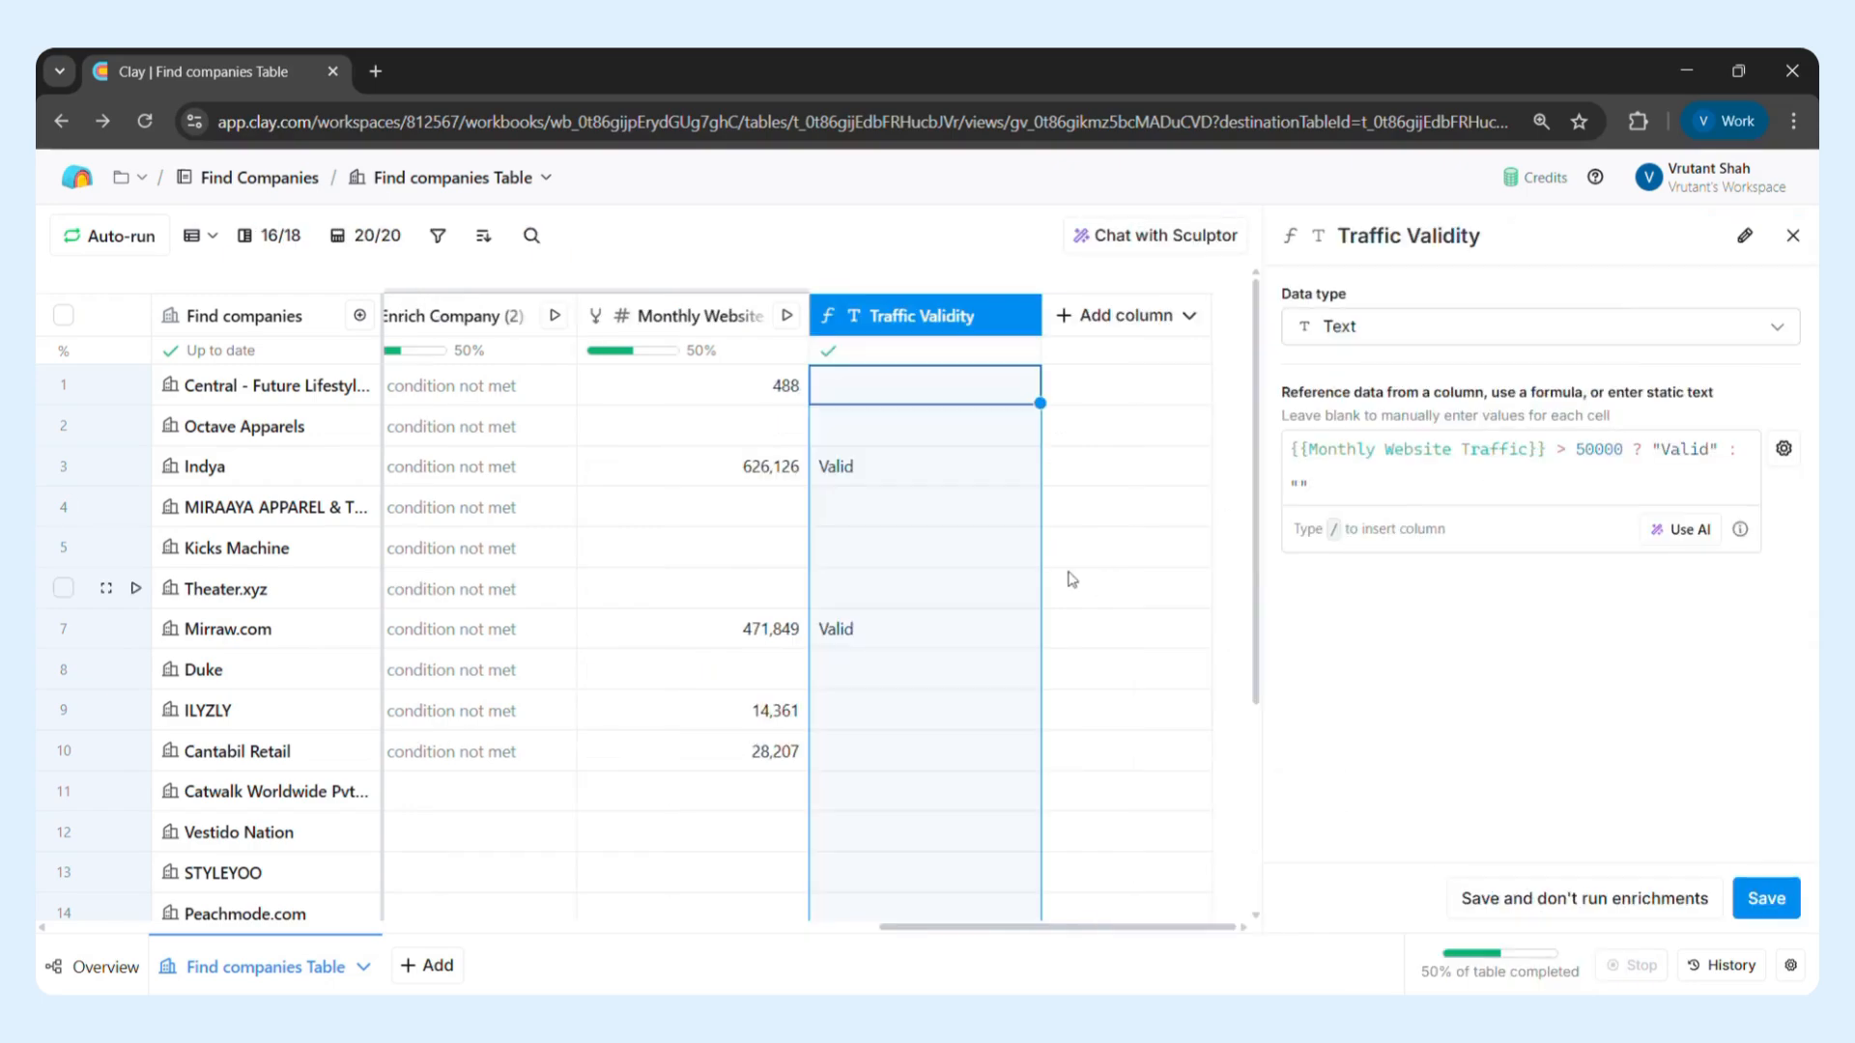
{"action": "left_click", "coordinate": [1620, 452]}
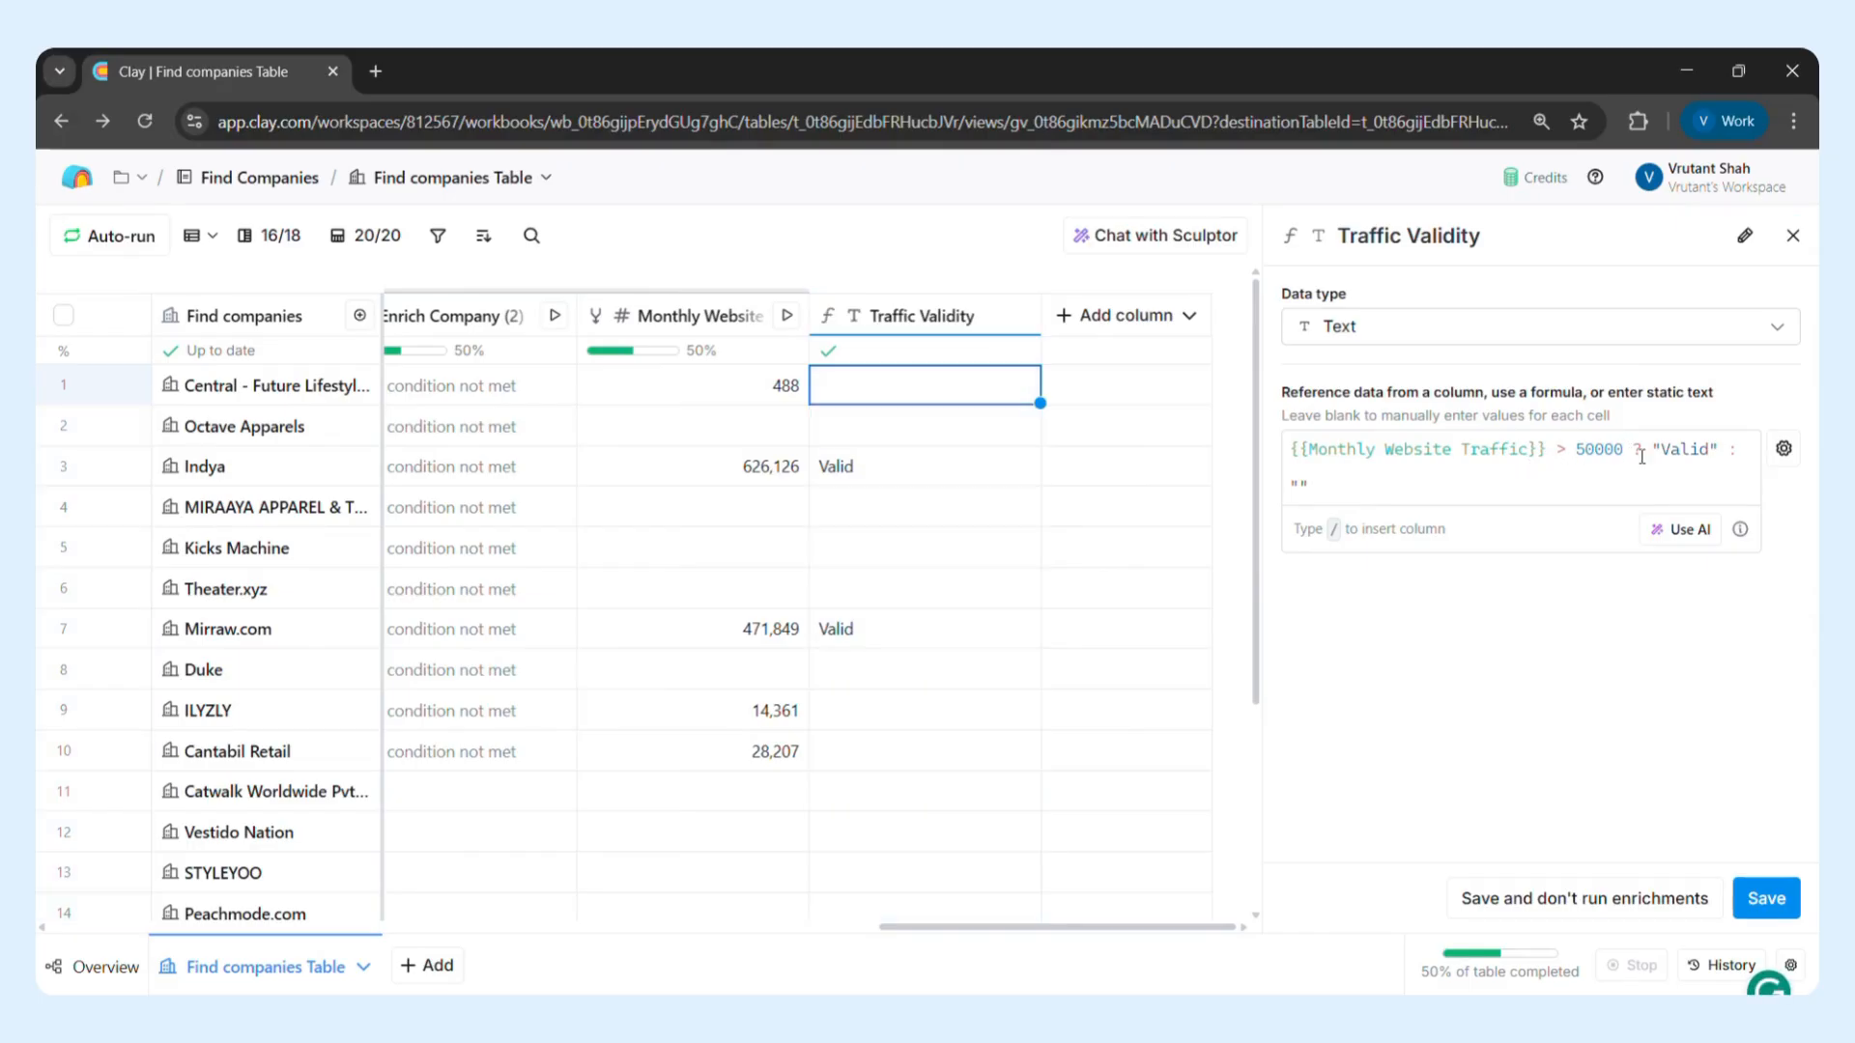